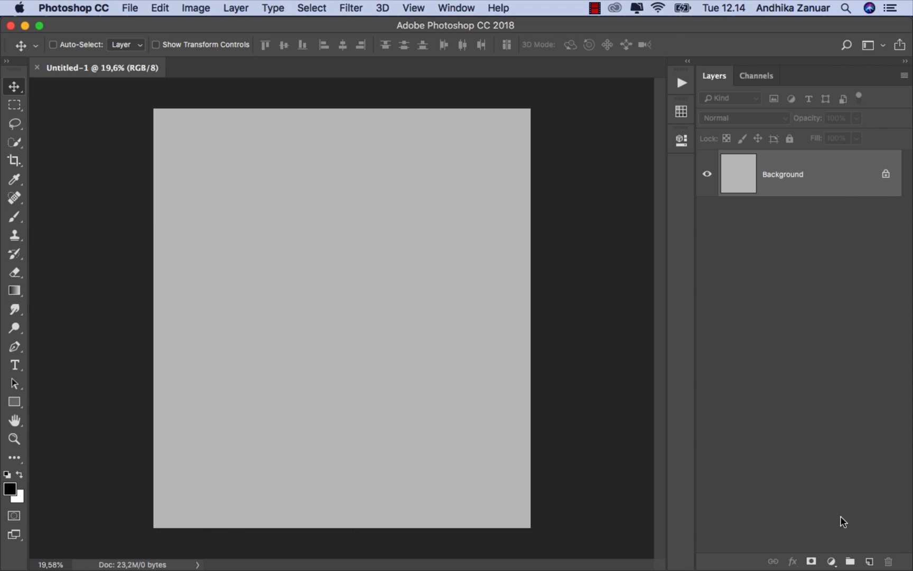
Add a Solid Color fill layer in muted blue-violet #5a5a77 above the Background.
click(831, 561)
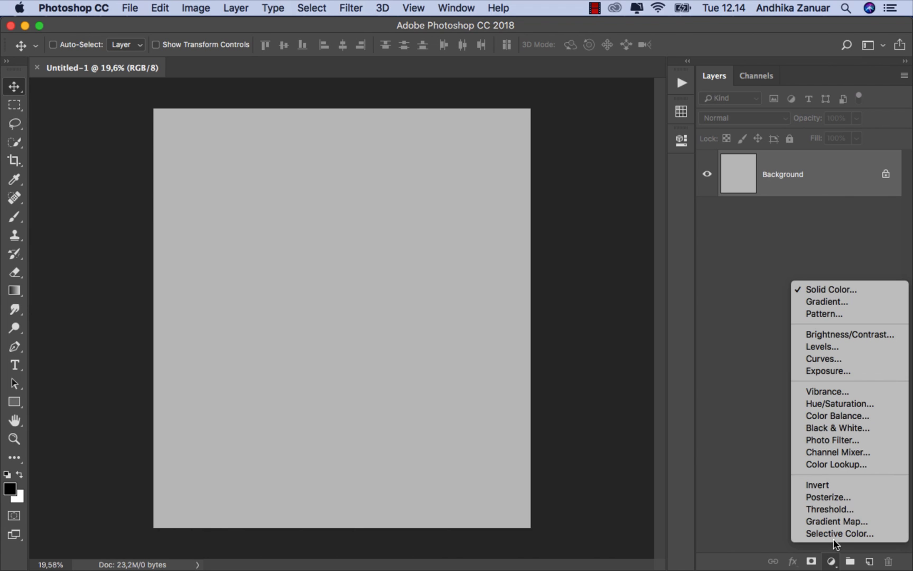
click(847, 291)
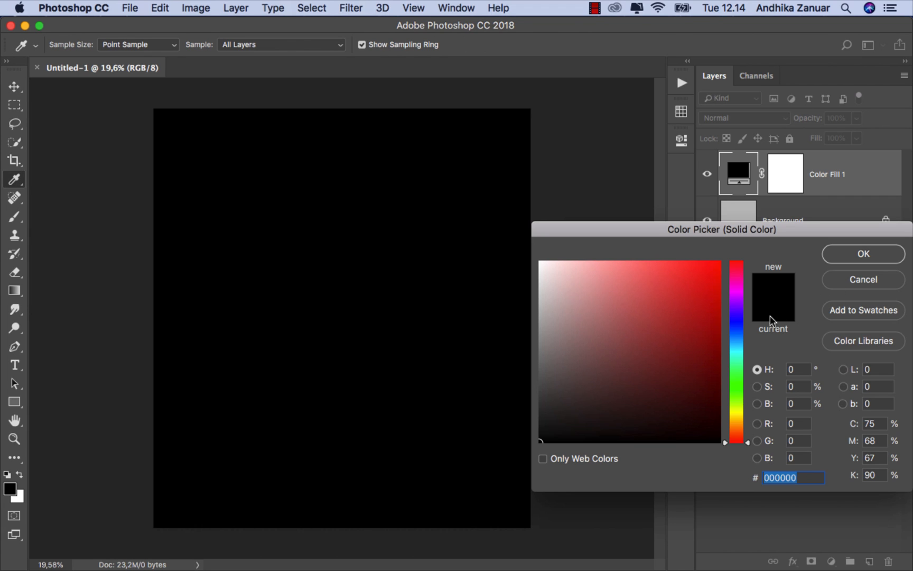
click(738, 324)
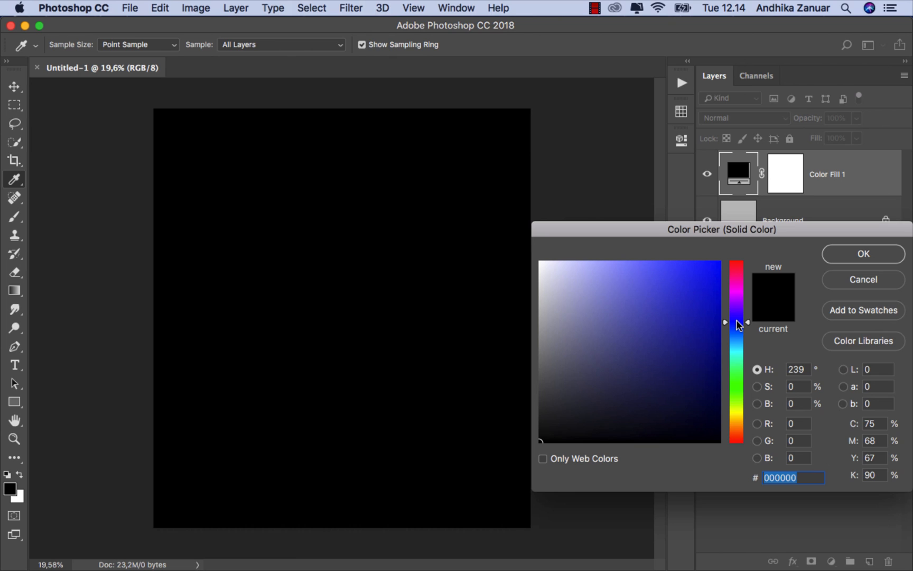
drag(665, 341, 584, 357)
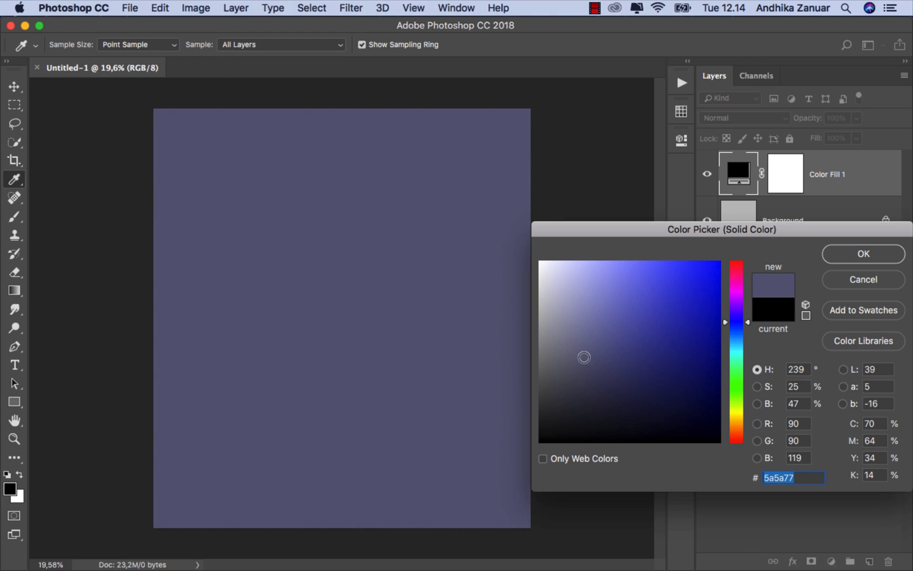
click(739, 320)
click(841, 256)
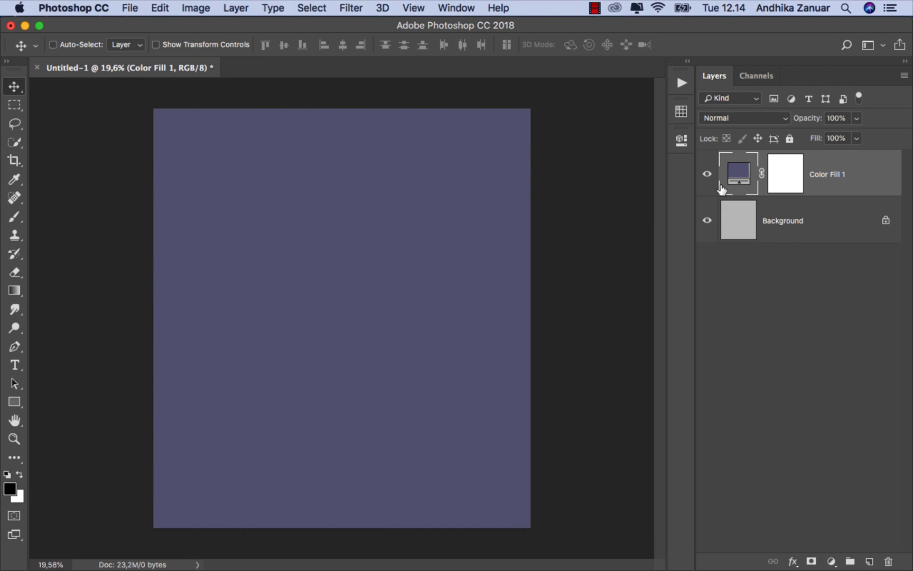
click(707, 175)
click(707, 174)
Place fog_67_by_lumibear_d2g63ex.jpg as an embedded image above the colour fill.
click(130, 8)
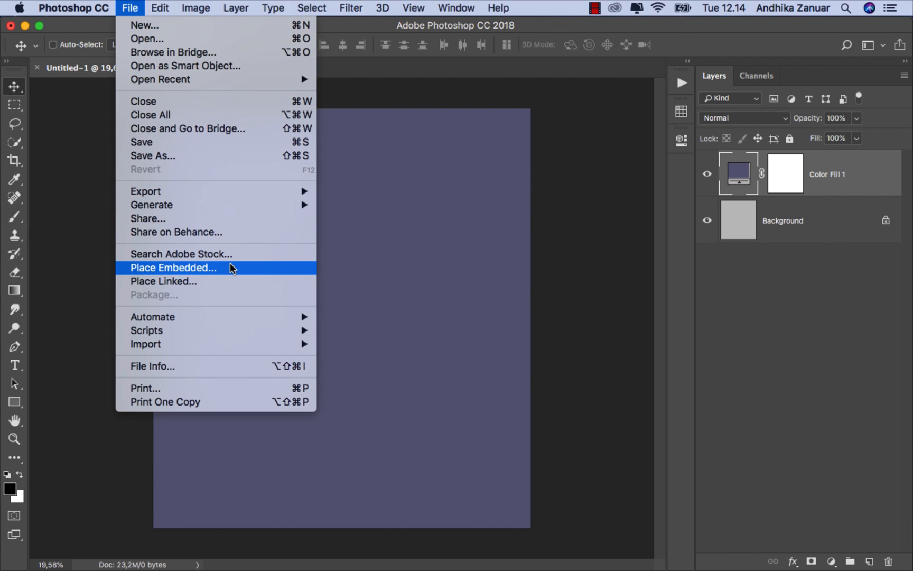
click(208, 268)
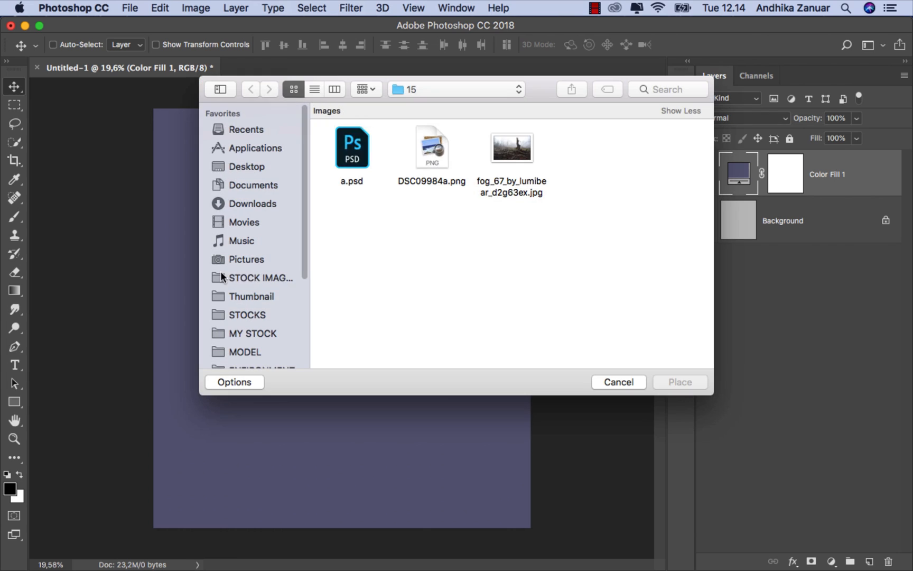
click(519, 158)
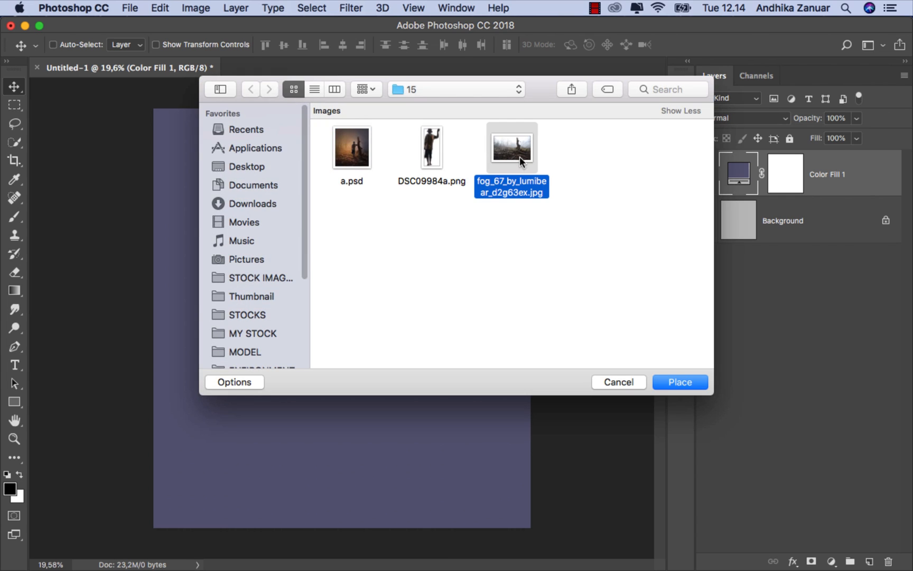
click(677, 380)
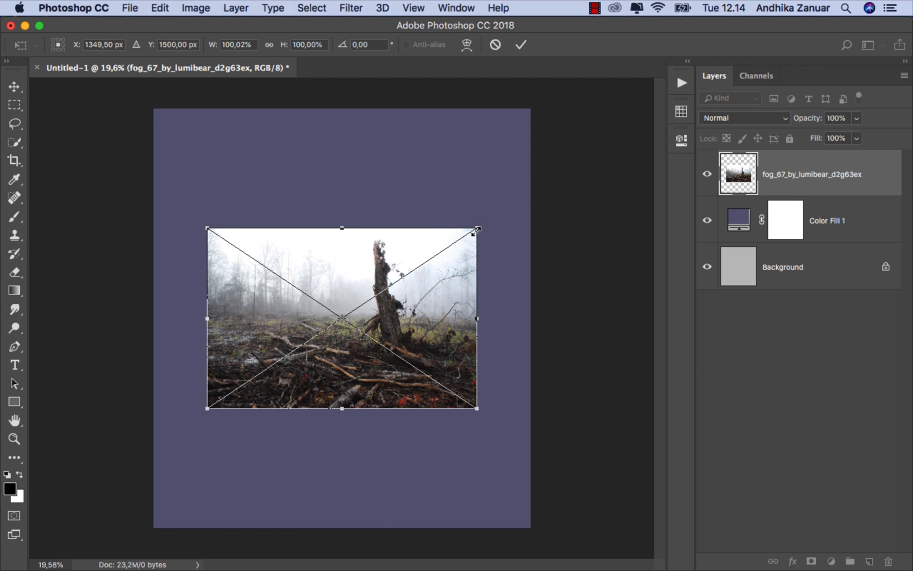
Scale the fog photo to about 195% width and 206% height over the lower canvas and set its blend mode to Multiply.
drag(477, 229, 607, 148)
drag(363, 267, 361, 316)
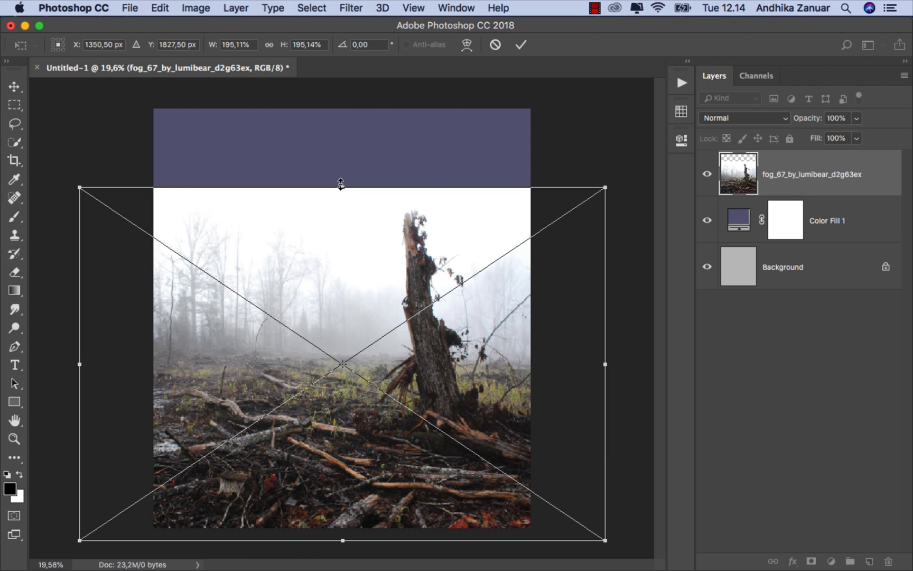
drag(341, 183, 342, 164)
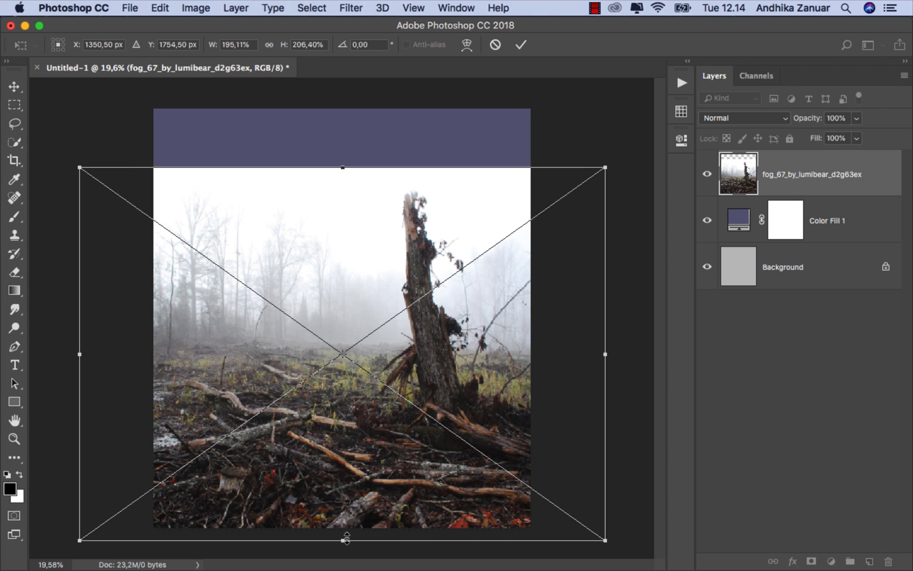
drag(346, 538, 346, 540)
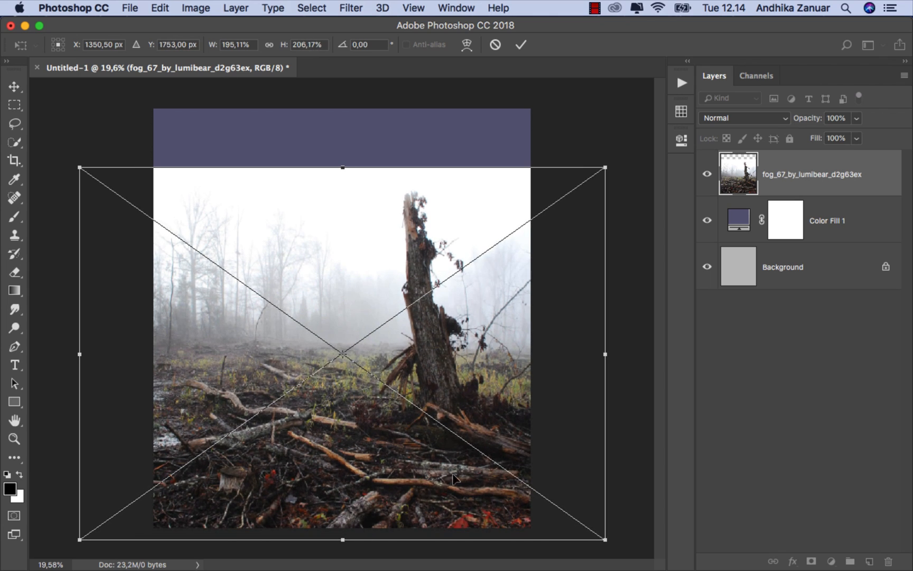
click(521, 44)
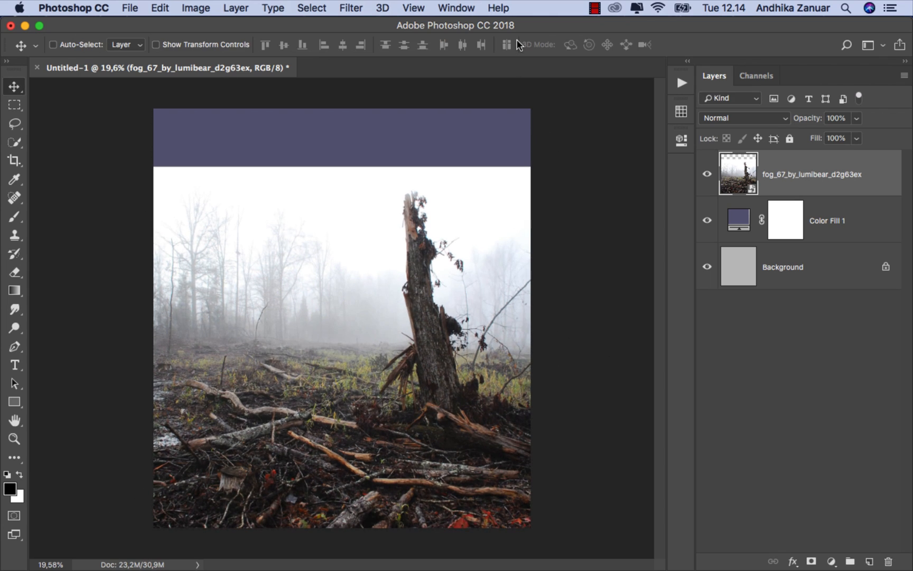
click(732, 119)
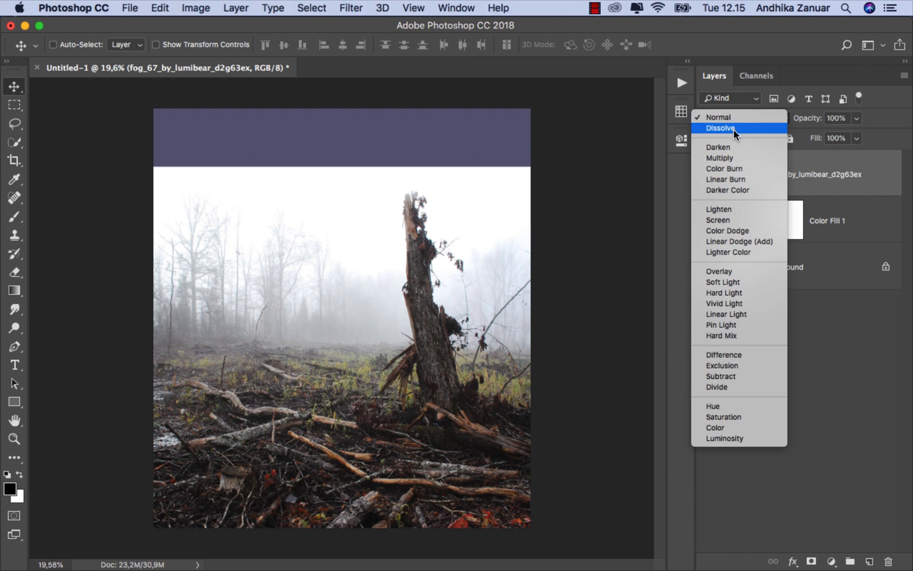
click(738, 160)
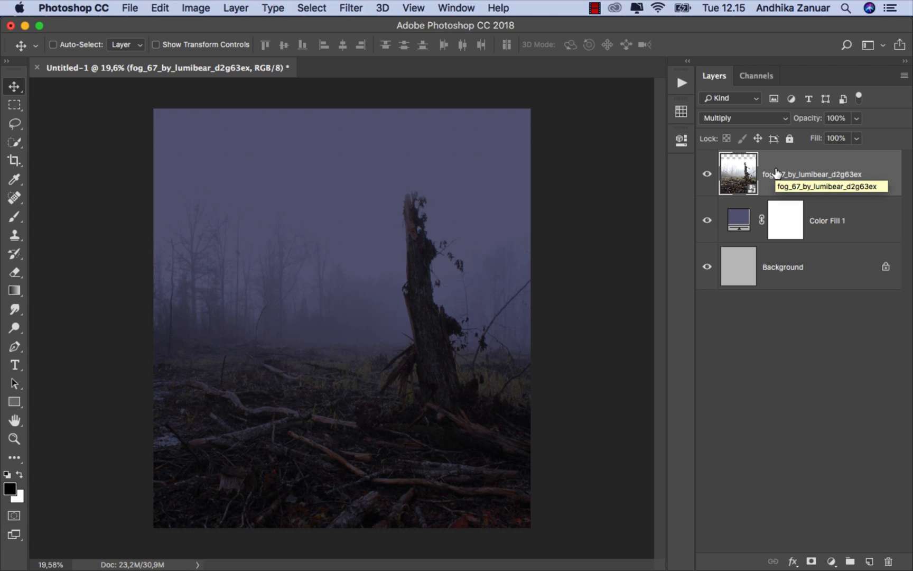
Add a Brightness/Contrast adjustment clipped to the fog photo and lower its contrast strongly, comparing the image with and without it.
click(831, 562)
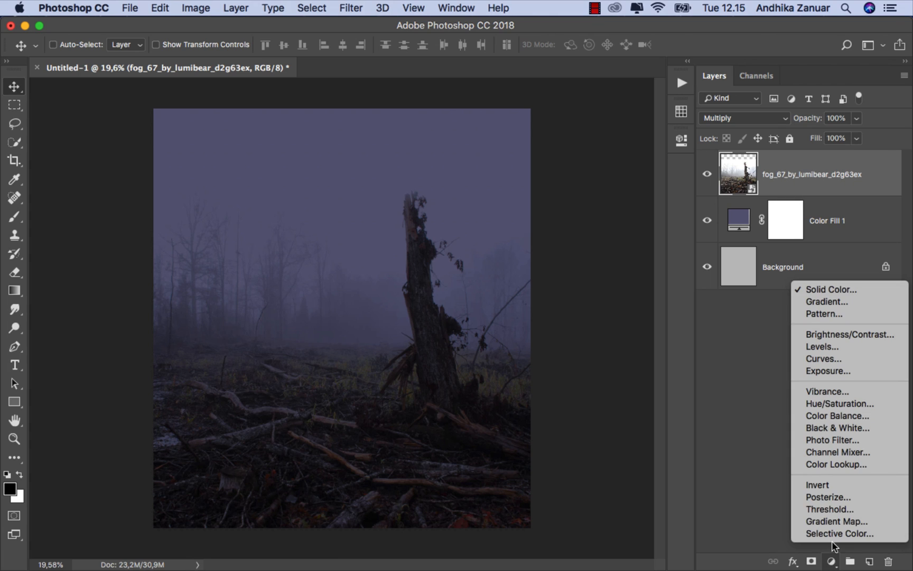
click(847, 336)
click(559, 377)
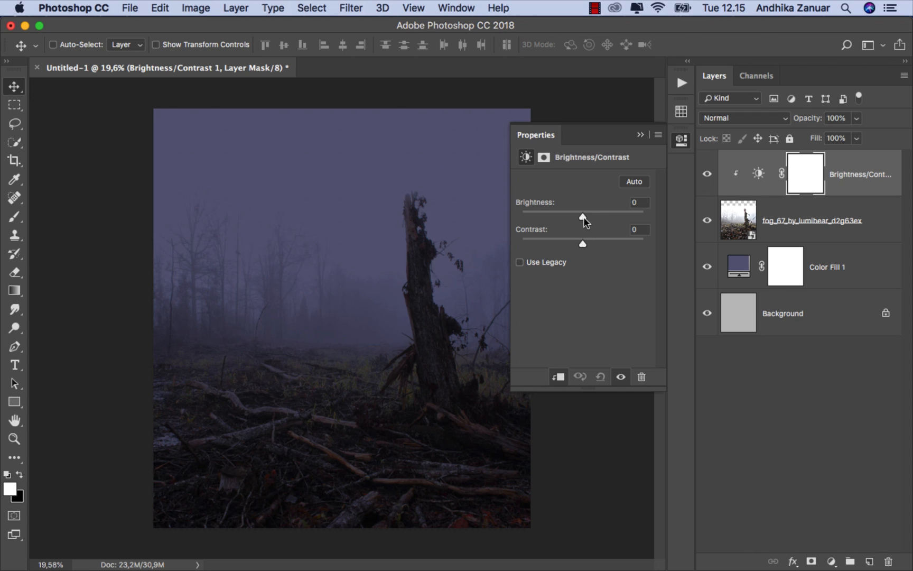
drag(583, 242, 519, 244)
click(641, 135)
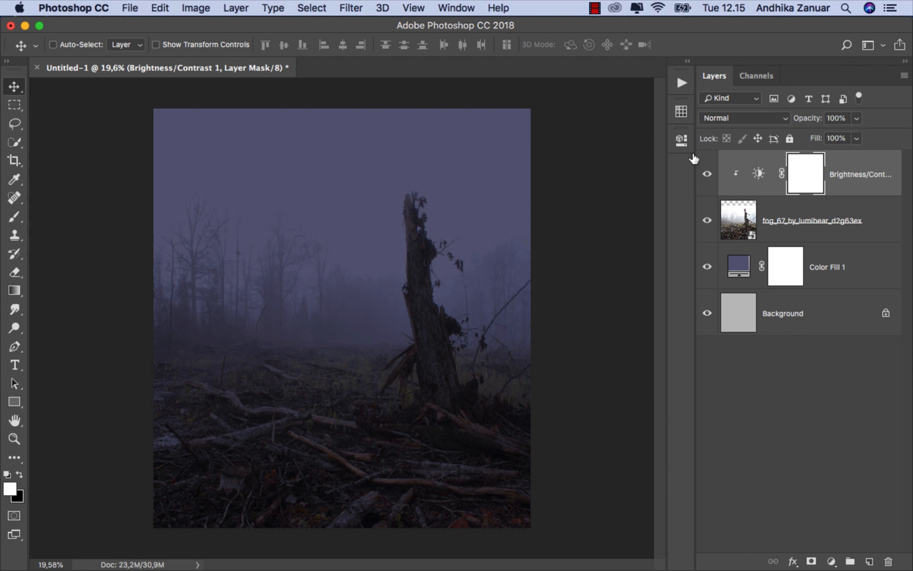
click(707, 174)
click(706, 174)
drag(696, 264, 668, 265)
click(810, 178)
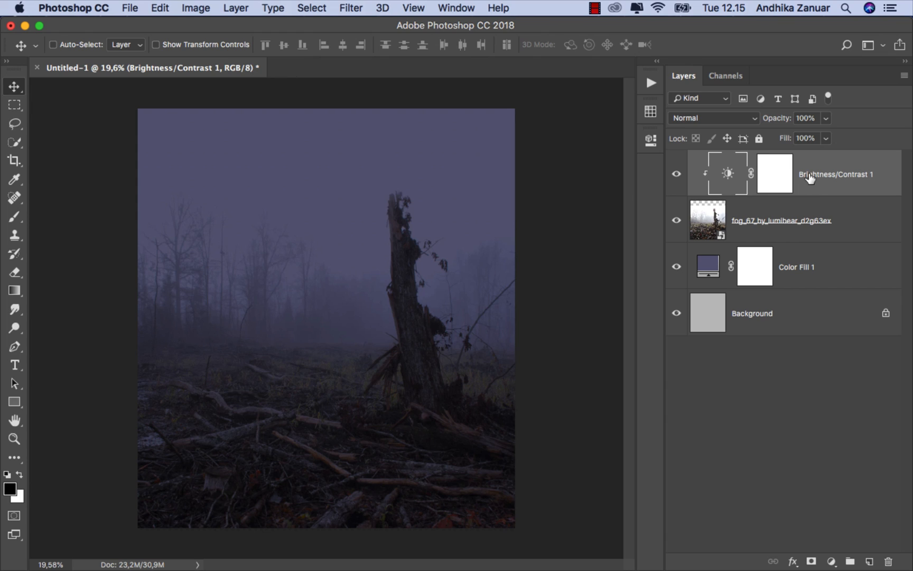
Create a new layer above Color Fill 1 and draw a linear black-to-transparent gradient from the canvas's upper edge to about three quarters down.
click(842, 272)
click(870, 560)
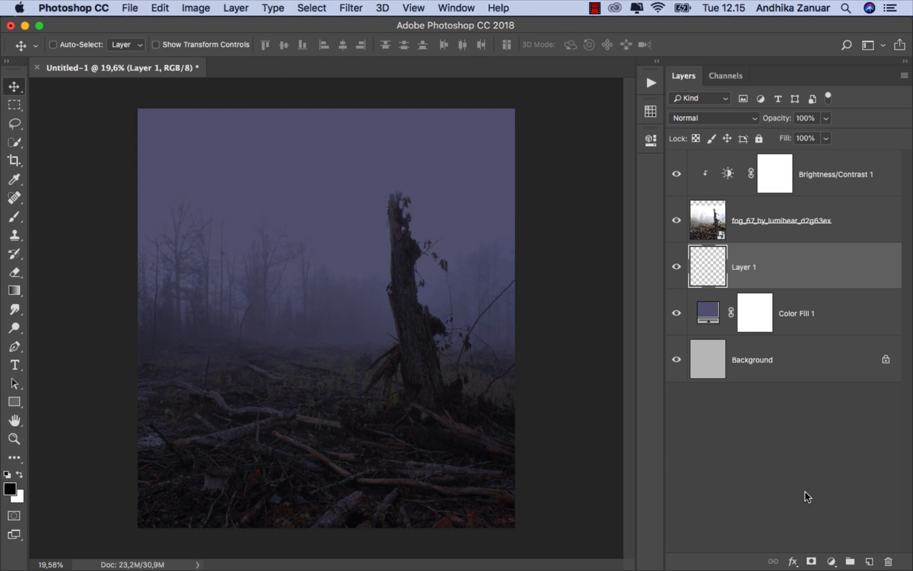
click(14, 290)
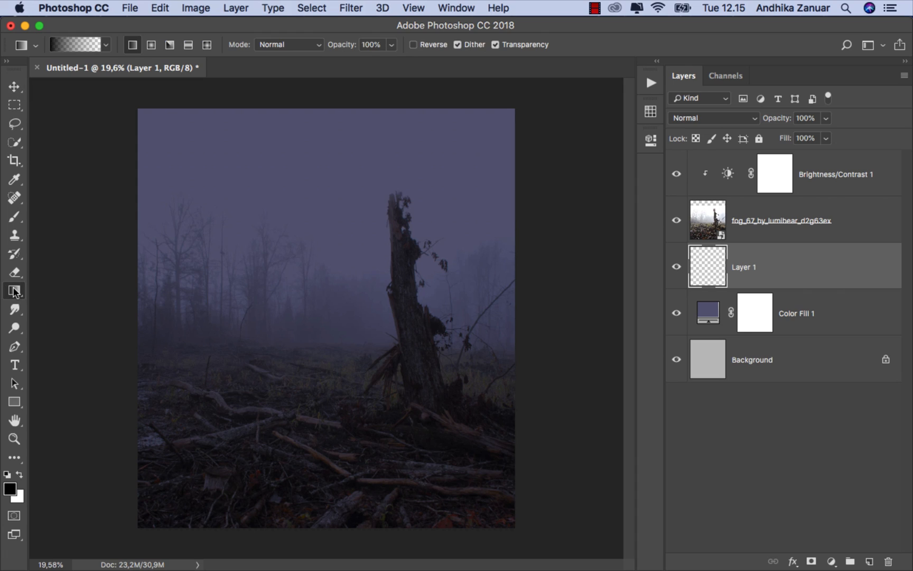
right_click(23, 297)
click(68, 290)
click(105, 45)
click(133, 47)
drag(330, 105, 328, 415)
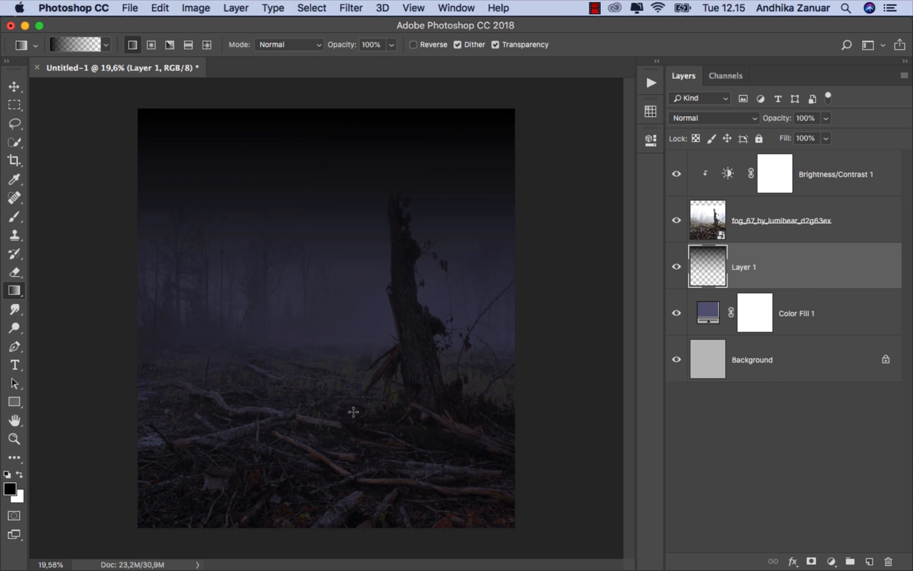
Reduce the gradient layer's opacity to 20% and compare the image with and without it.
click(20, 86)
click(826, 119)
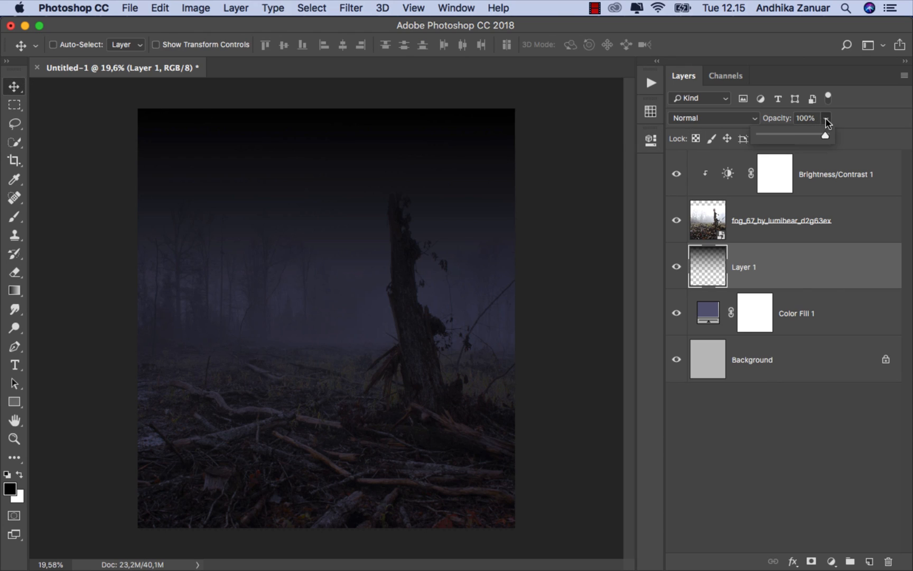
drag(803, 137, 773, 140)
click(766, 267)
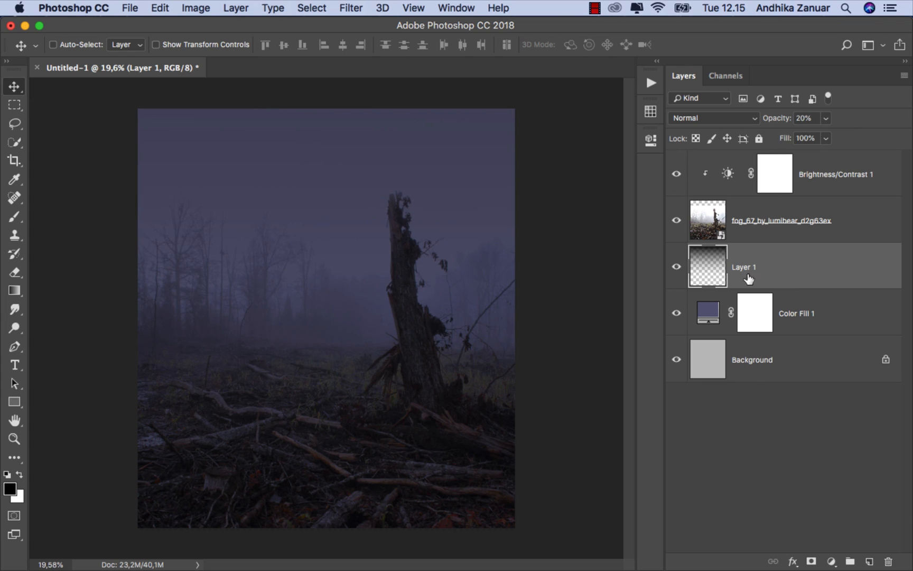
click(676, 266)
click(677, 267)
Create a new layer above the Brightness/Contrast adjustment and name it "color light".
click(840, 176)
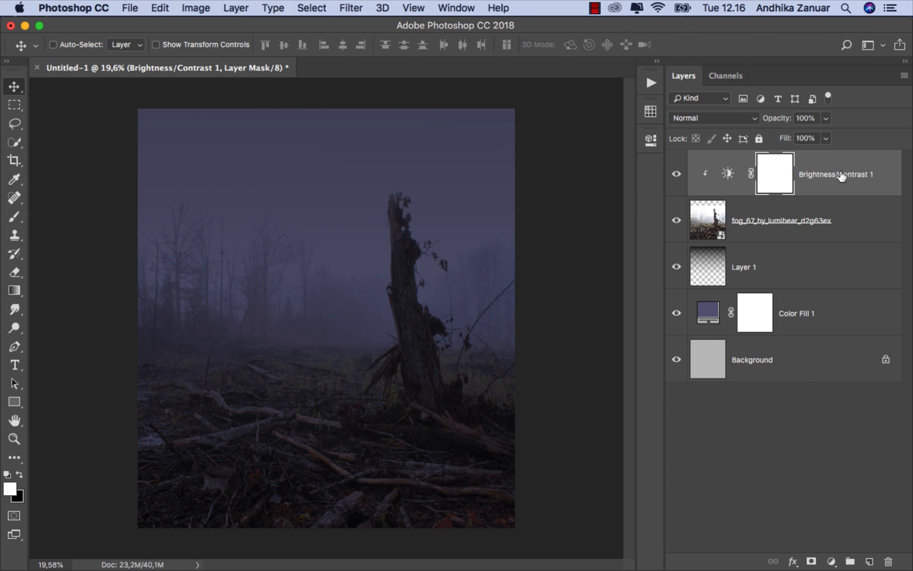
click(871, 561)
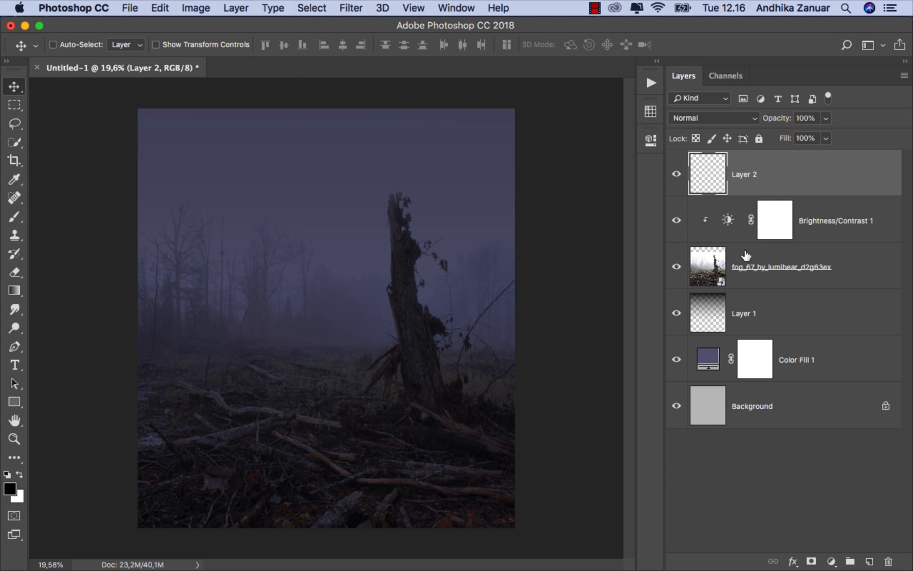
double_click(745, 172)
key(BackSpace)
key(Return)
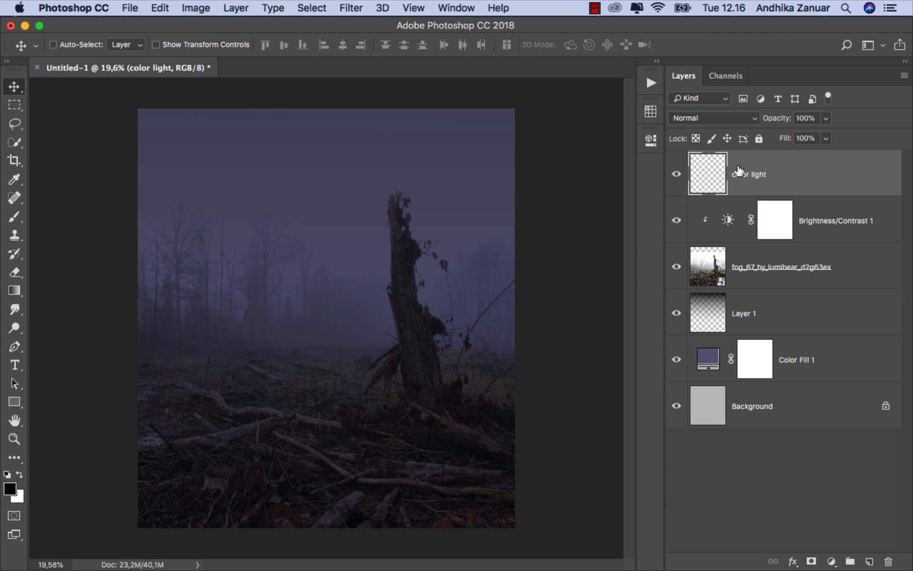
Activate the Brush tool with the soft round tip from the legacy default brushes.
click(15, 217)
click(69, 215)
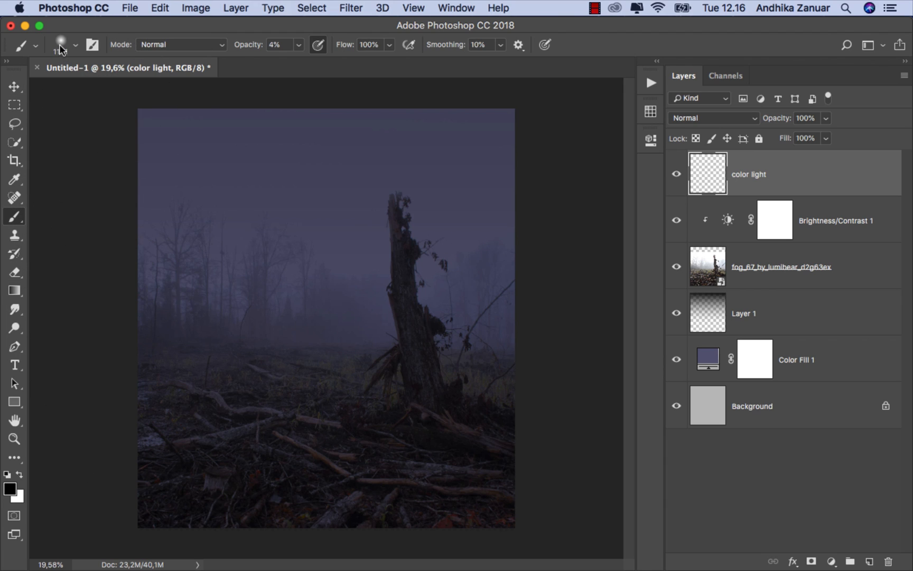
click(59, 44)
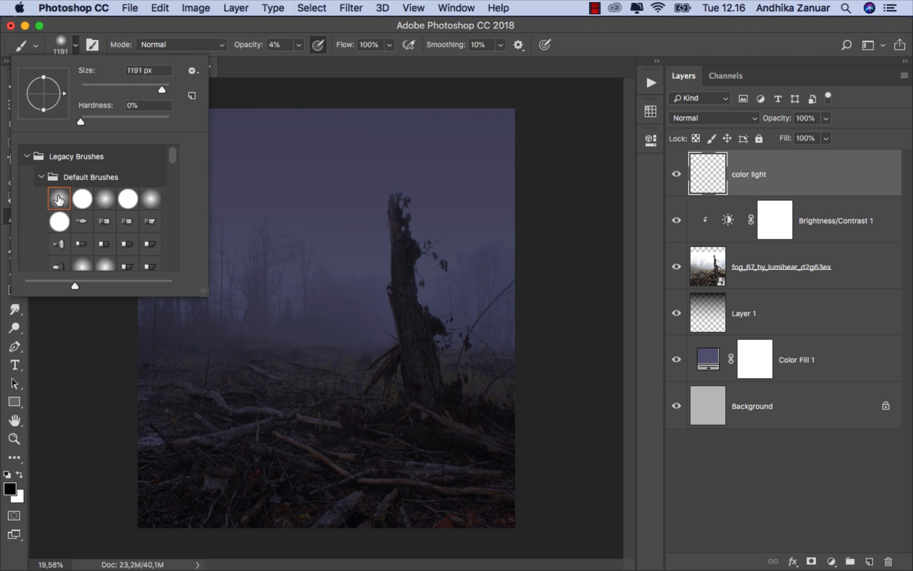
click(201, 35)
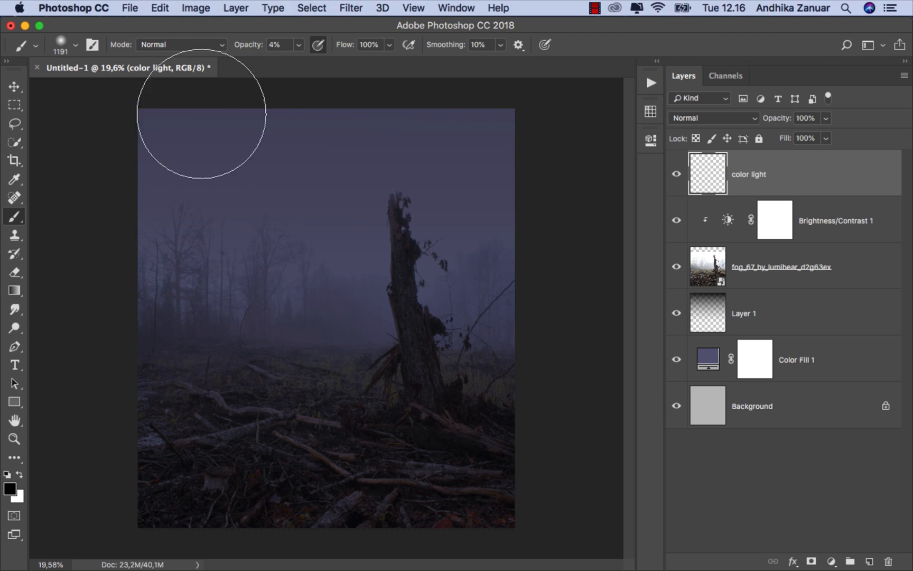
Set the foreground colour to warm orange #ffbe32 for the brush.
click(11, 490)
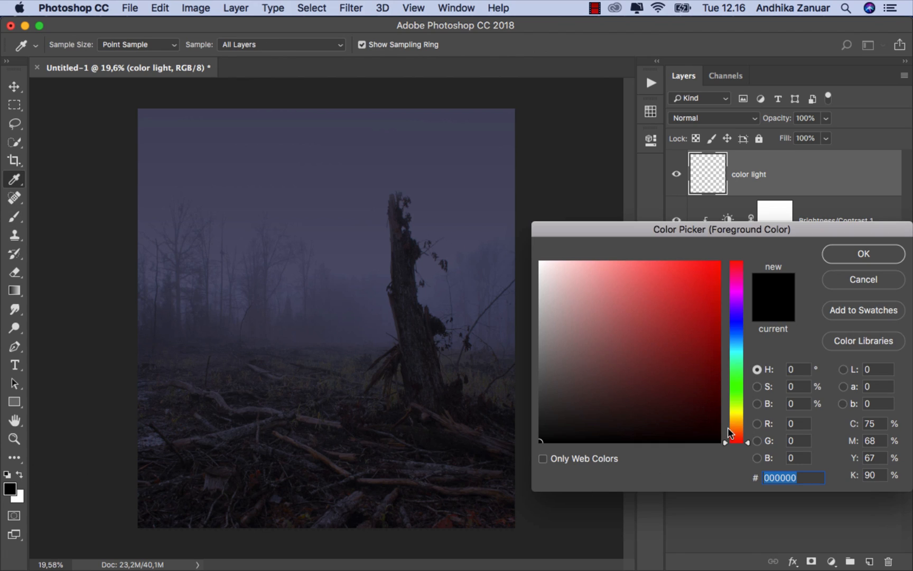
drag(728, 433, 746, 424)
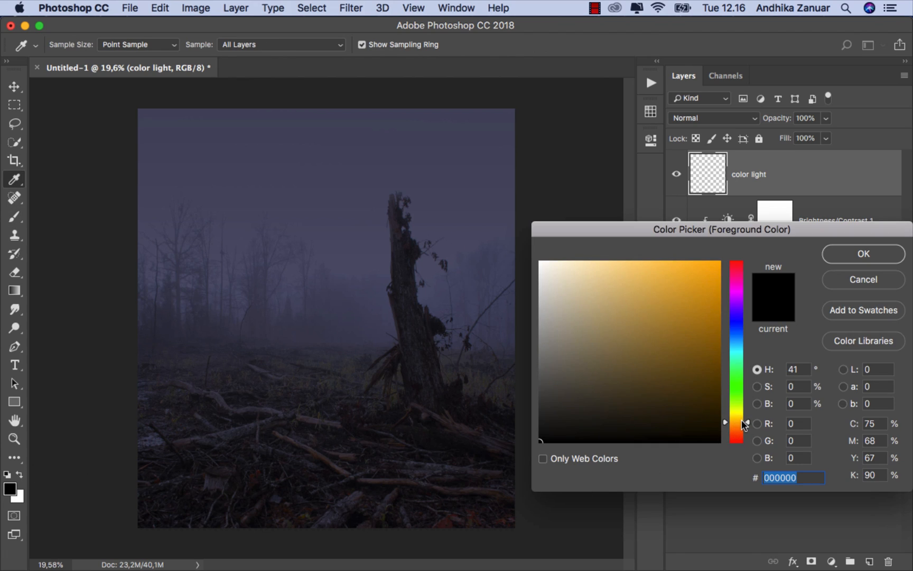
click(689, 259)
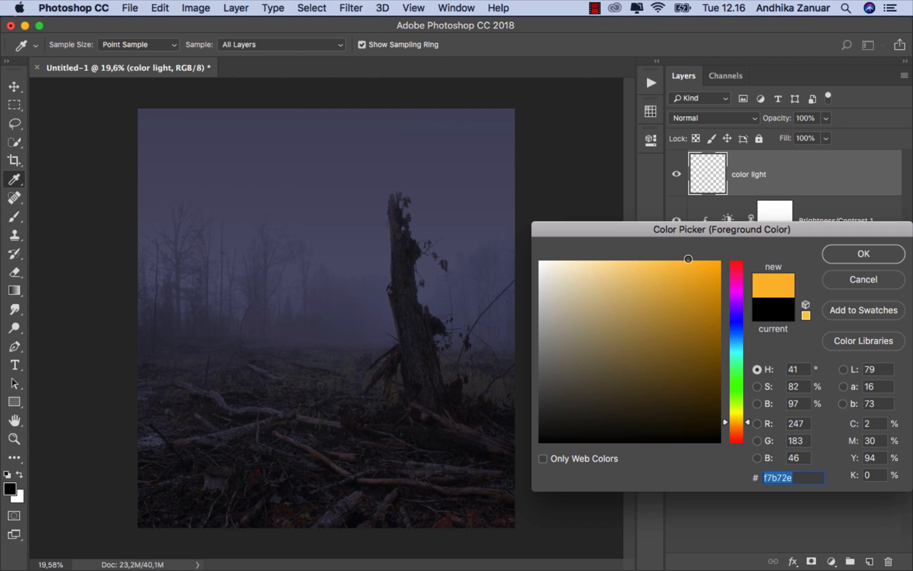
drag(688, 258, 685, 260)
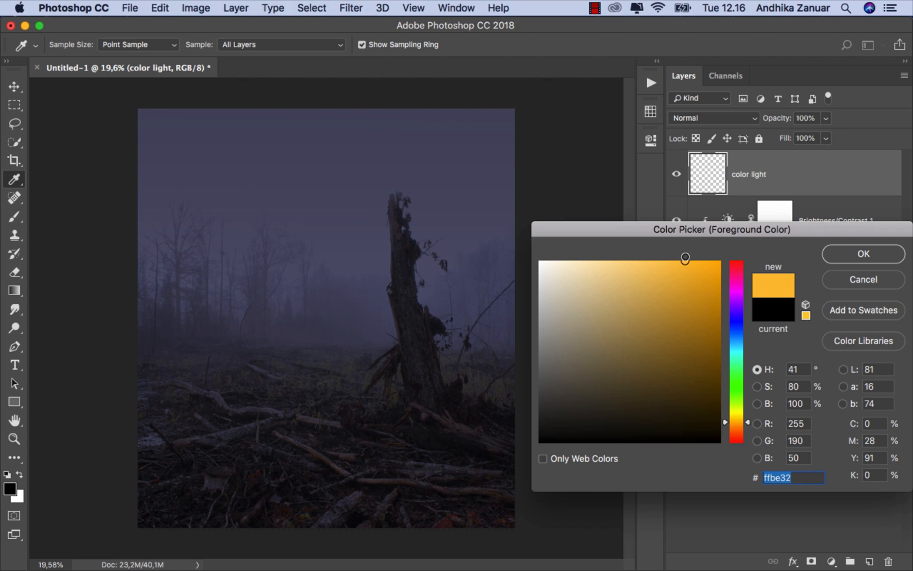
click(829, 259)
key(b)
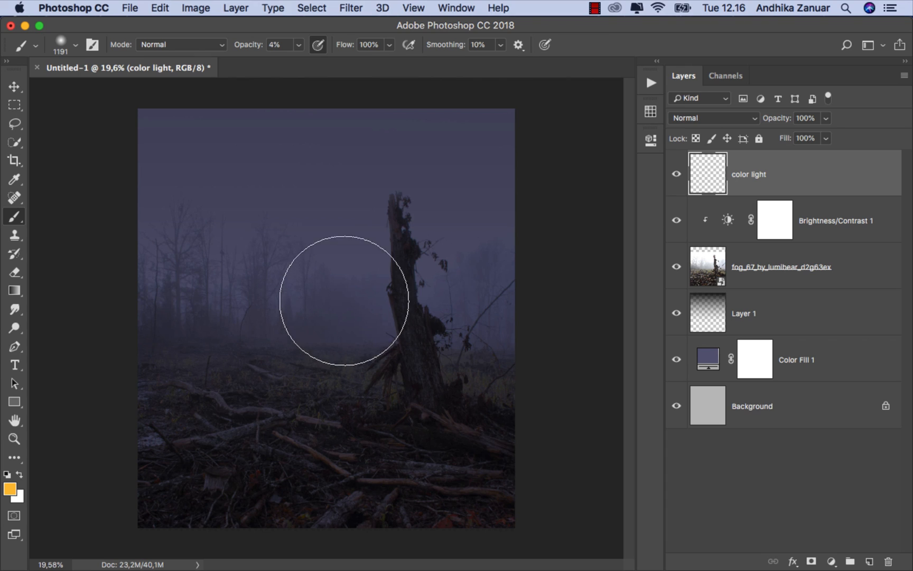
Set the color light layer to Soft Light and paint one orange dab at 100% brush opacity over the misty clearing.
click(302, 47)
drag(308, 59, 410, 71)
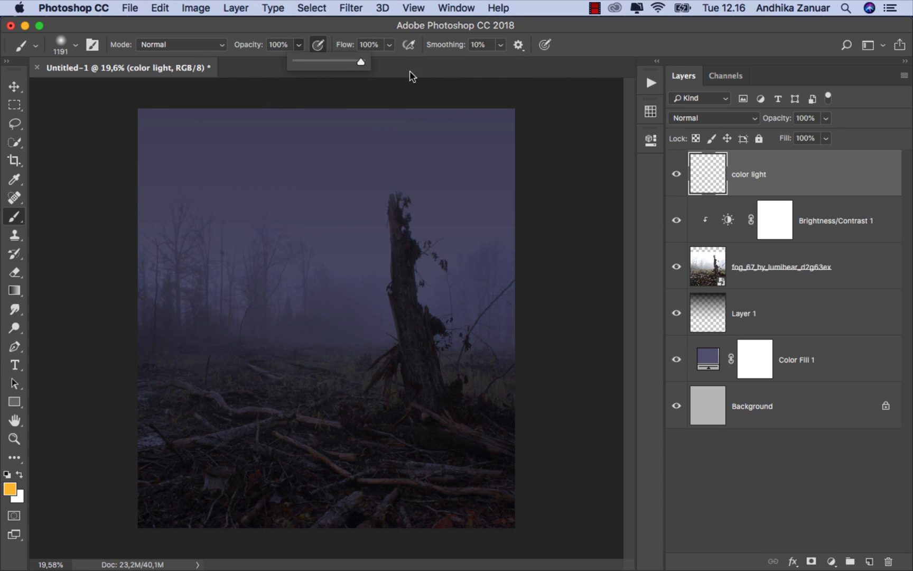
click(716, 118)
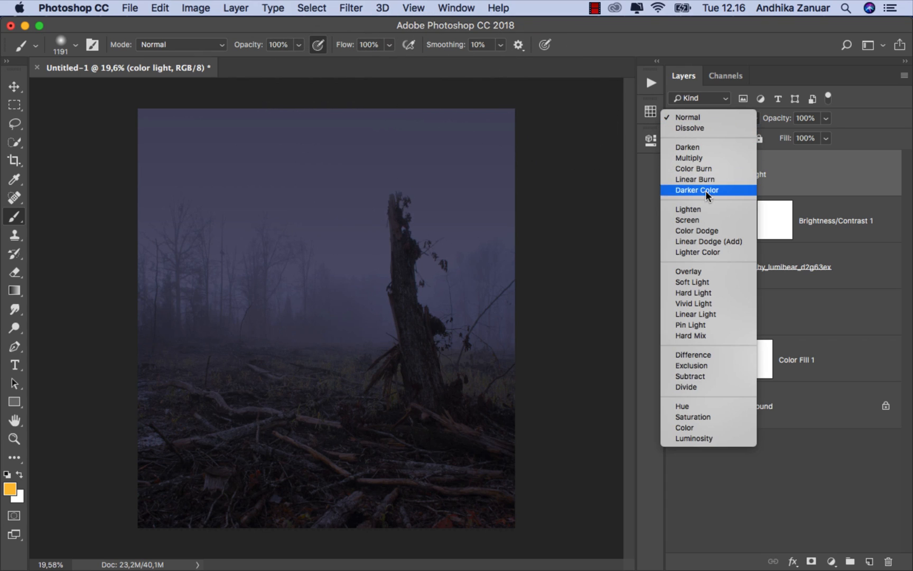
click(698, 281)
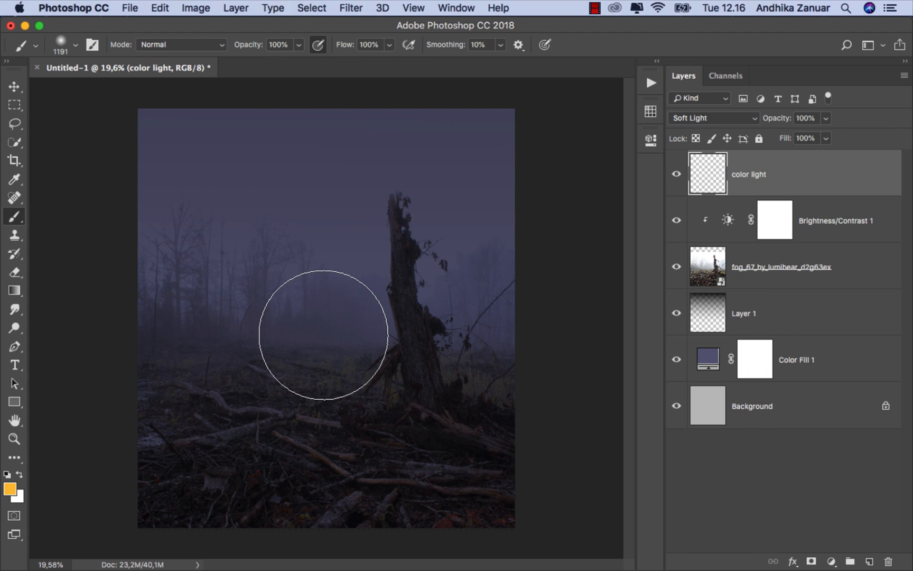
click(323, 335)
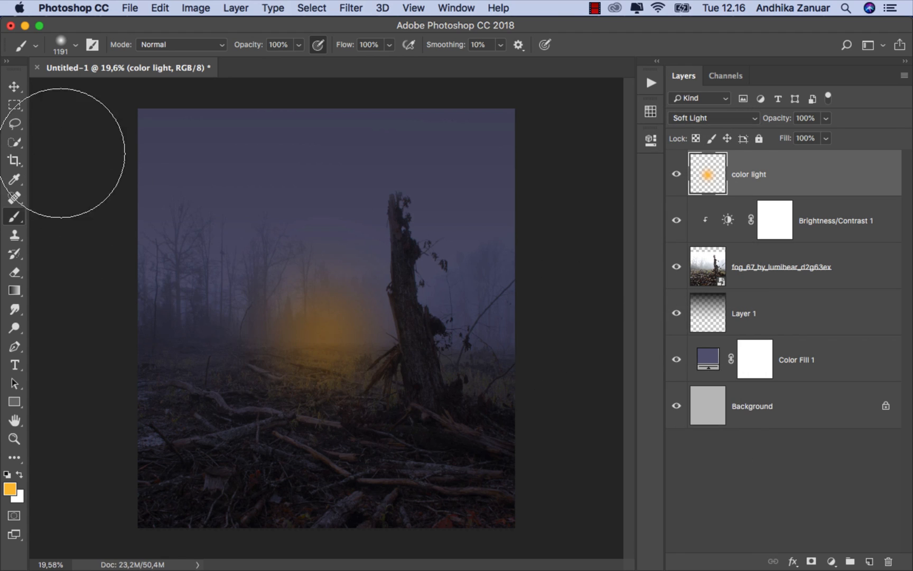
Scale the orange glow to about 298.5% and move its centre to about X 1004 px, Y 1500 px among the misty trees.
click(21, 88)
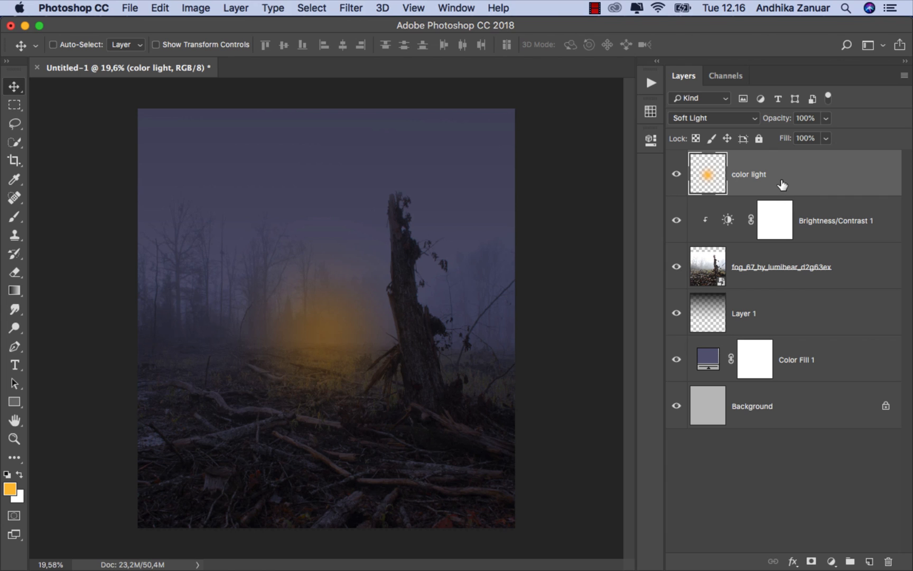
key(super+t)
key(super+minus)
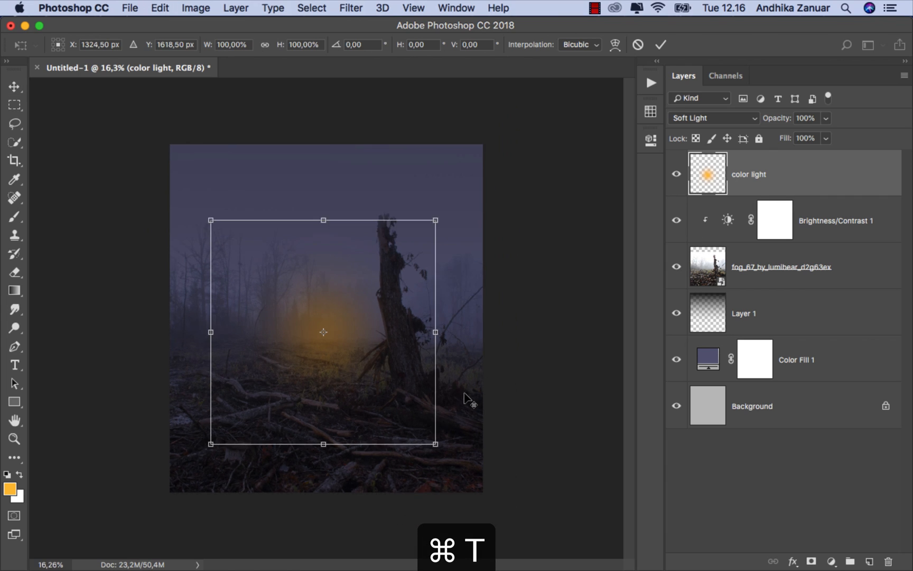
key(super+minus)
drag(416, 240, 676, 175)
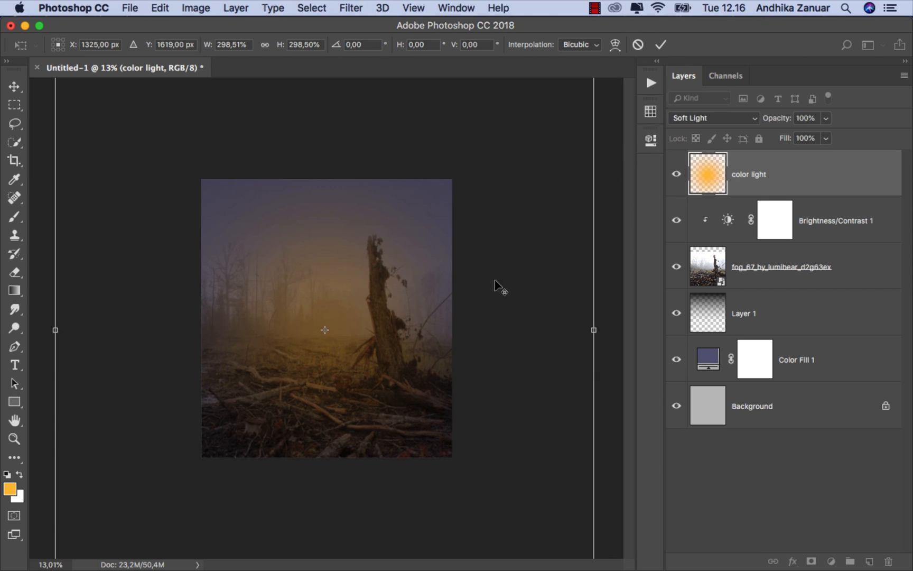
key(super+plus)
drag(363, 346, 335, 355)
key(super+0)
click(660, 43)
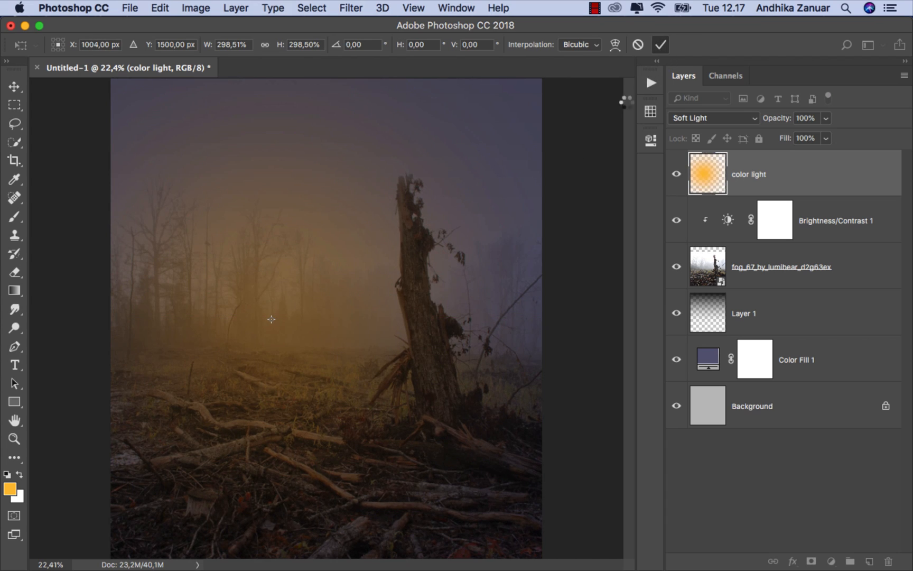
key(super+0)
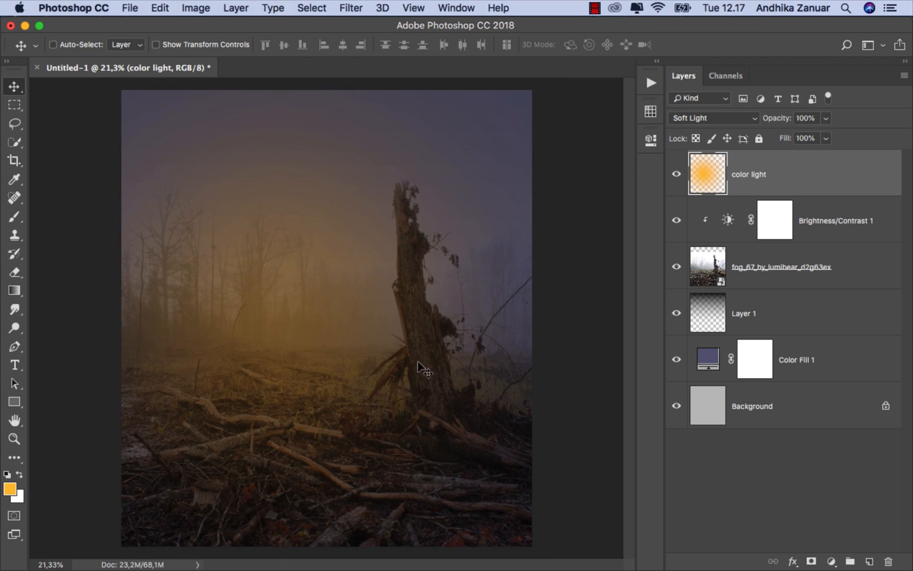
Reduce the color light layer's opacity to 80% and compare the image with and without it.
click(827, 119)
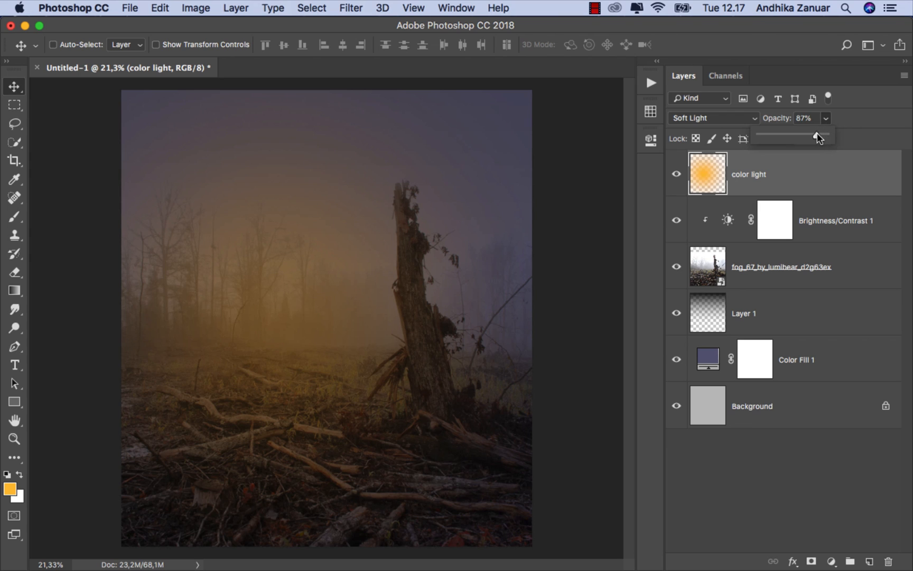
drag(817, 133, 813, 134)
click(676, 174)
click(673, 175)
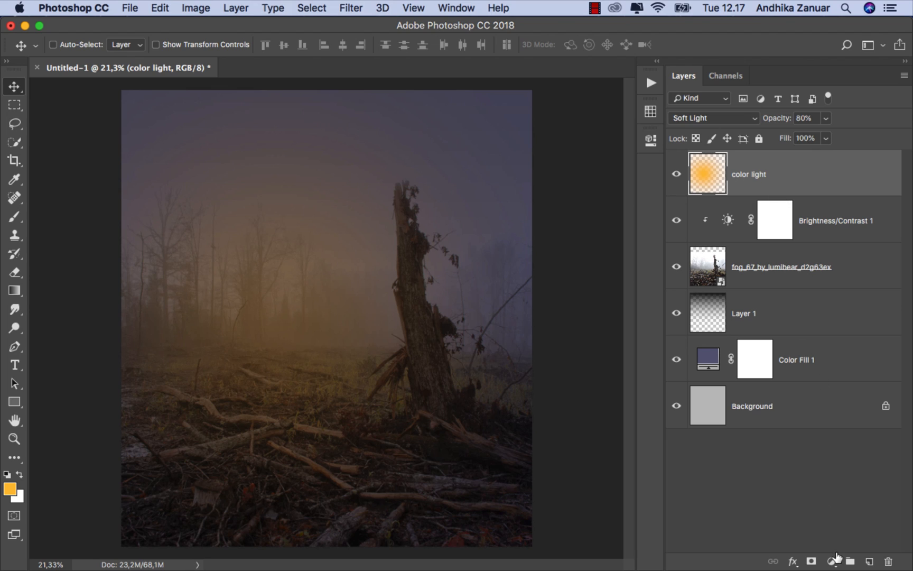
Add an Exposure adjustment above the color light layer with exposure +1.47 and compare the image with and without it.
click(835, 559)
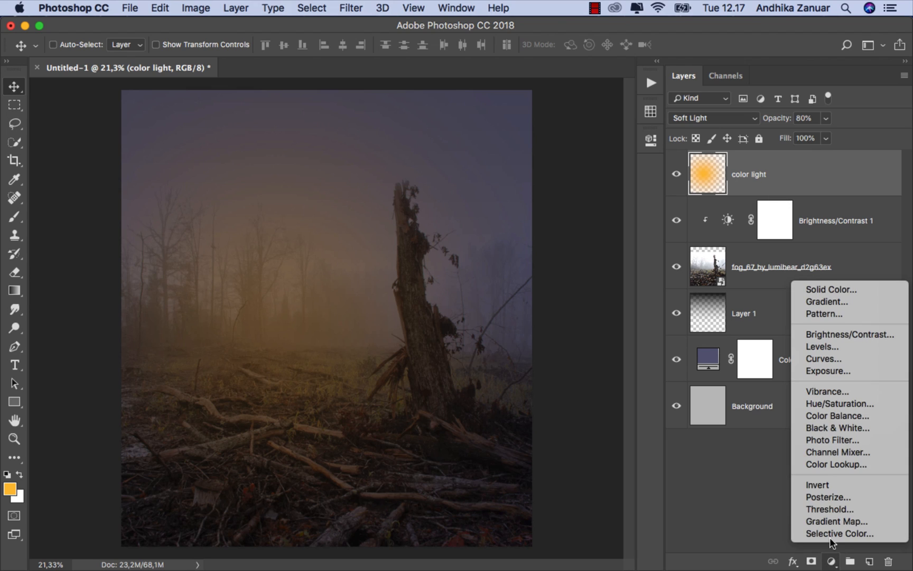
click(850, 372)
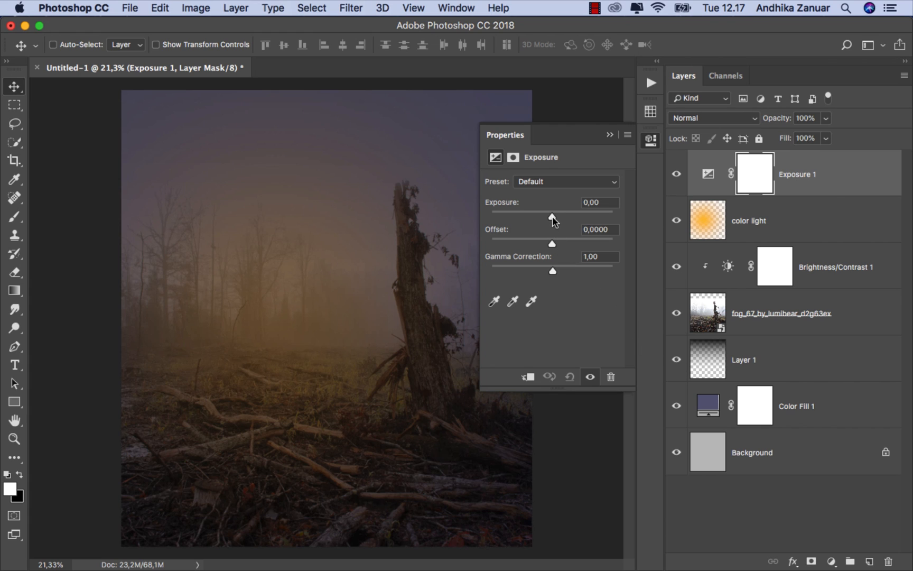
drag(552, 216, 565, 216)
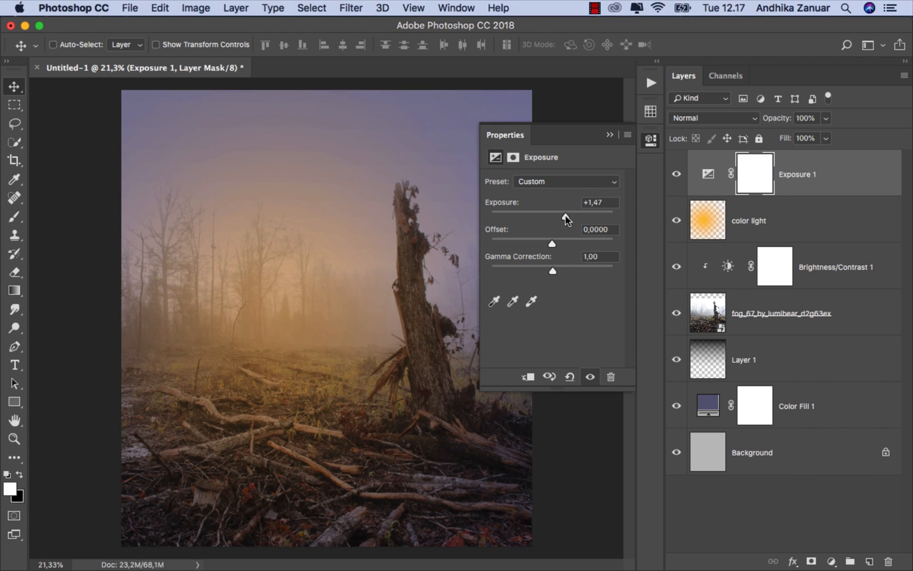
click(610, 136)
click(676, 175)
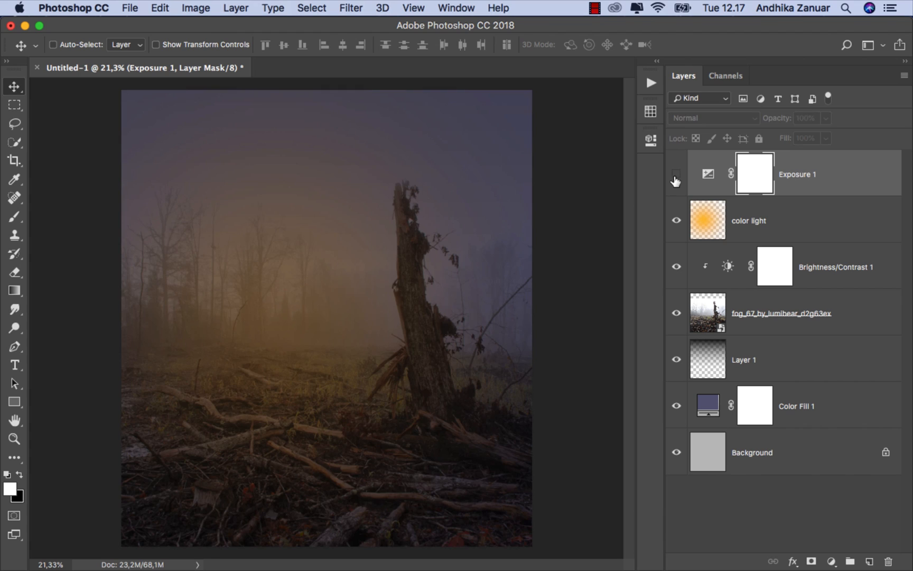
click(676, 175)
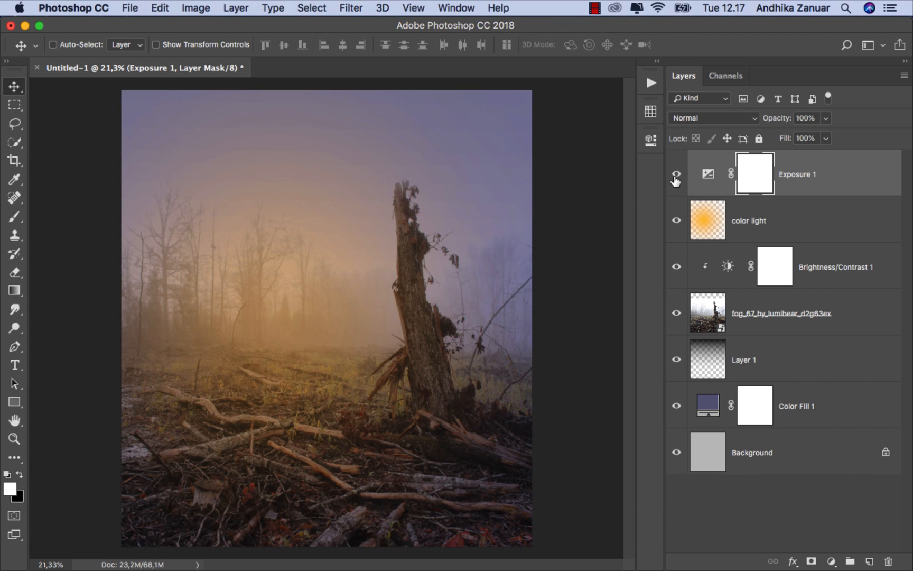
Create a new layer above the Brightness/Contrast adjustment, clip it to the fog photo and name it "shadow tree".
click(810, 177)
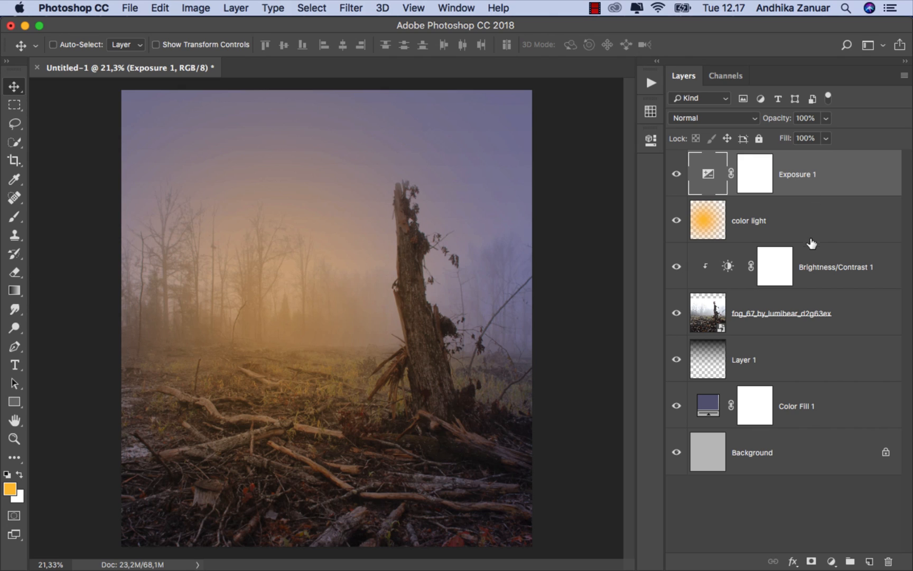
click(828, 271)
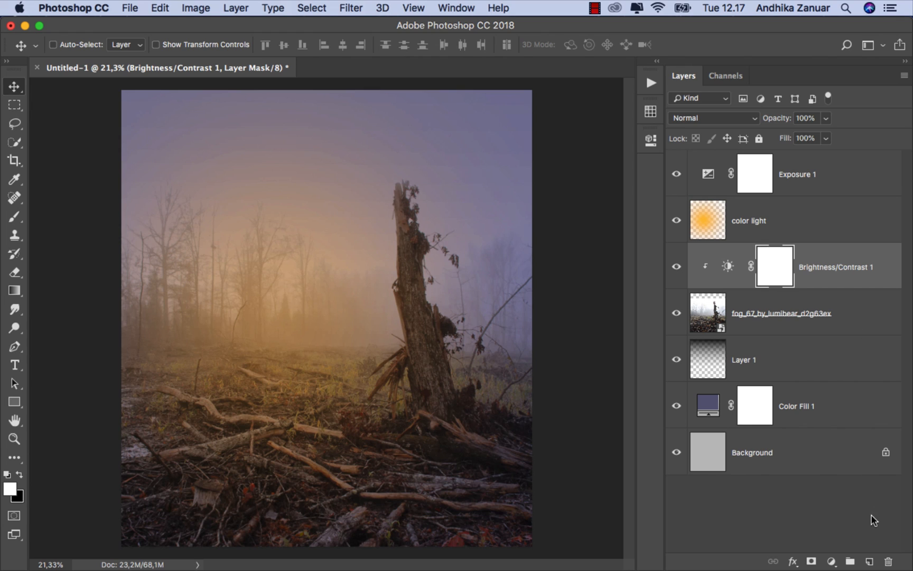
click(870, 559)
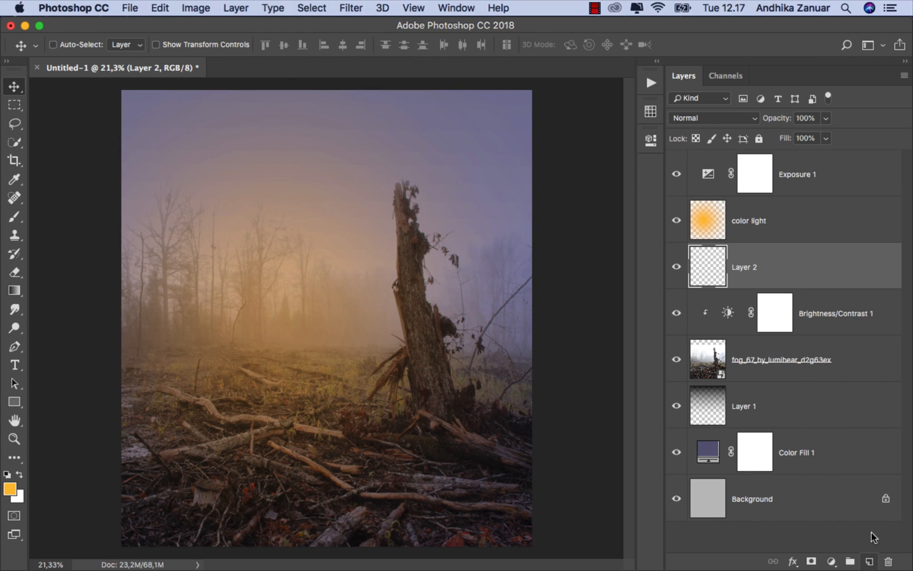
right_click(770, 273)
click(672, 513)
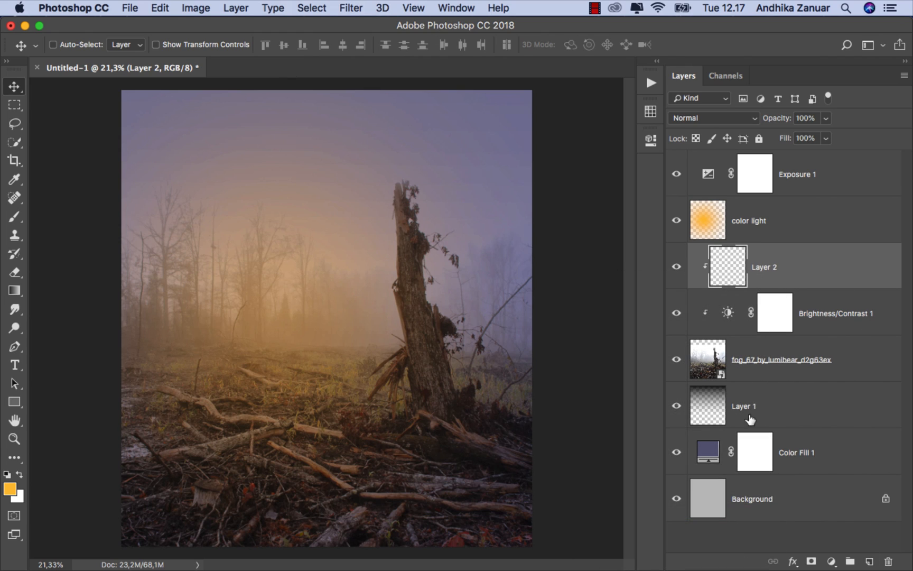
double_click(765, 267)
text(shadow tree)
key(Return)
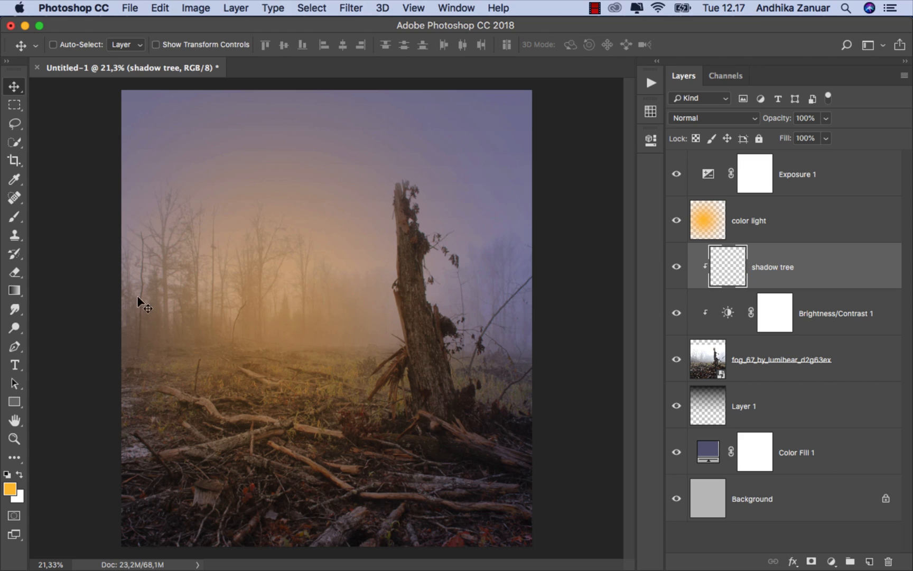
Set up the Brush tool with black as foreground colour, 11% opacity and a size of 150 px.
click(15, 217)
click(53, 222)
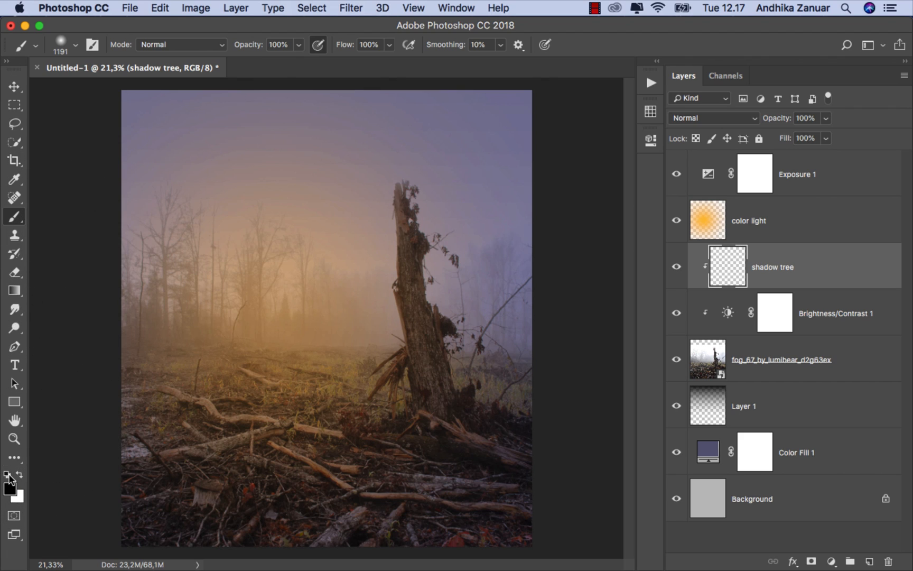
key(bracketleft)
key(bracketleft)
key(bracketleft)
key(bracketleft)
key(bracketleft)
key(bracketleft)
key(bracketleft)
key(bracketleft)
key(bracketleft)
key(bracketleft)
key(bracketleft)
click(299, 45)
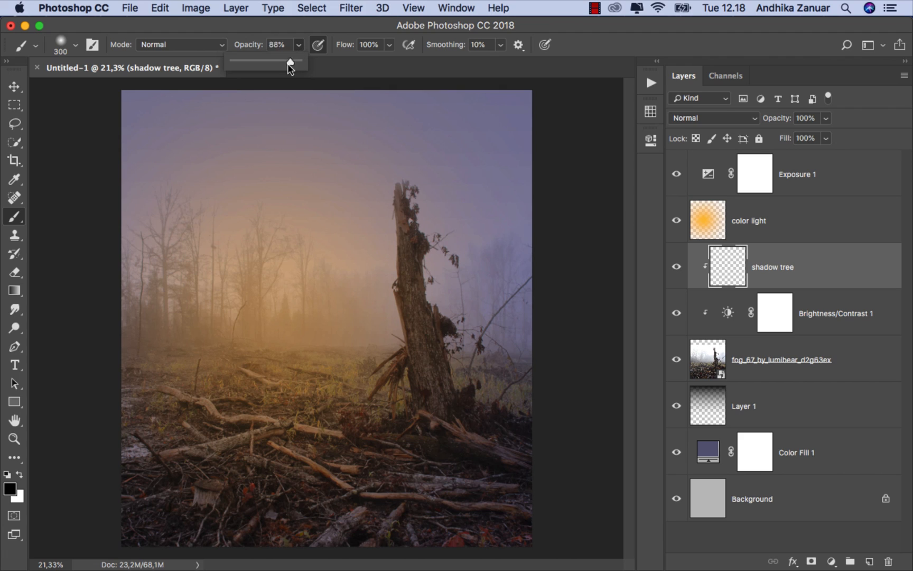
drag(290, 66, 239, 66)
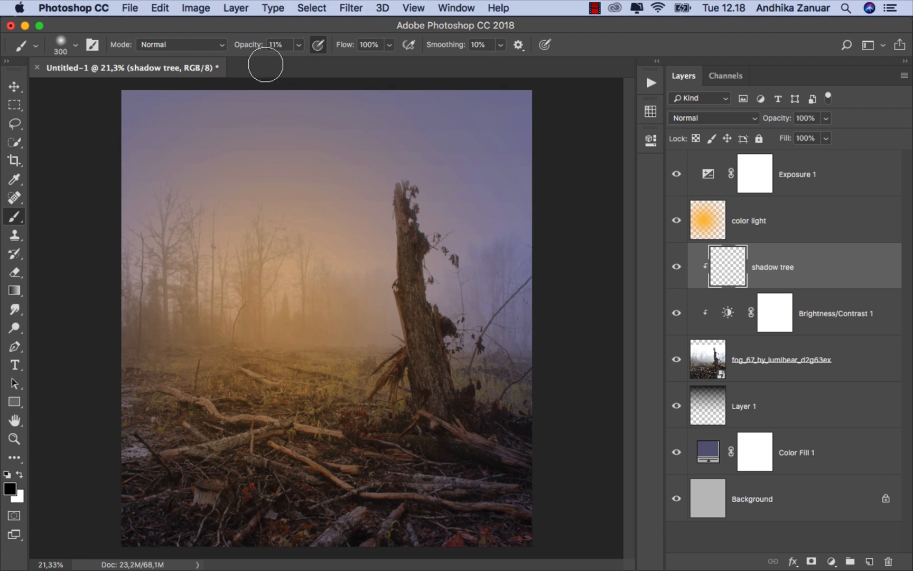
key(bracketleft)
key(bracketleft)
key(bracketleft)
key(bracketleft)
Paint a soft black shadow over the tree trunk and the roots at its base, enlarging the brush to 300 px.
scroll(407, 253, up, 2)
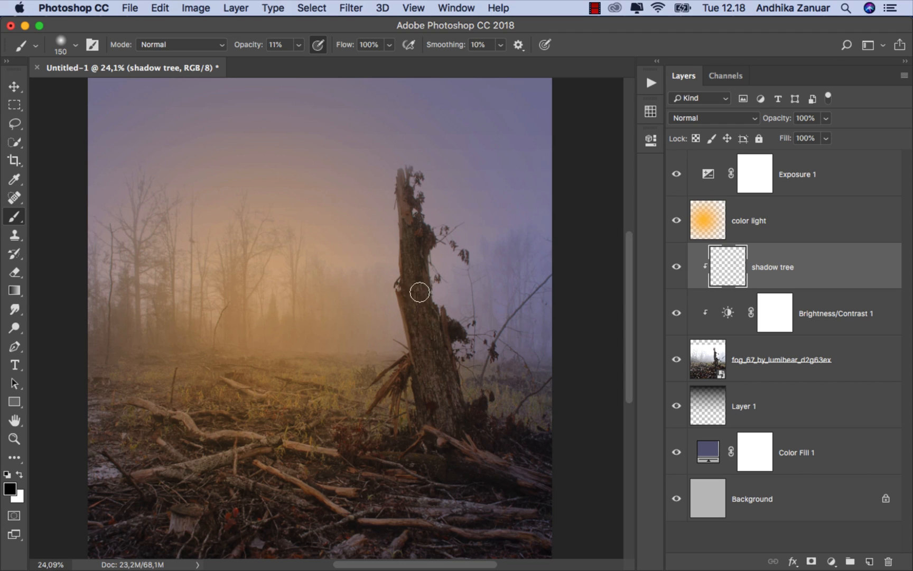
mouse_move(419, 291)
mouse_down()
mouse_move(447, 436)
mouse_move(414, 300)
mouse_move(406, 188)
mouse_move(442, 418)
mouse_move(427, 333)
mouse_move(435, 338)
mouse_move(415, 330)
mouse_move(420, 364)
mouse_move(406, 300)
mouse_move(427, 373)
mouse_move(415, 292)
mouse_move(438, 407)
mouse_move(406, 212)
mouse_move(410, 304)
mouse_move(457, 439)
mouse_move(451, 409)
mouse_move(475, 455)
mouse_up()
key(bracketright)
key(bracketright)
key(bracketright)
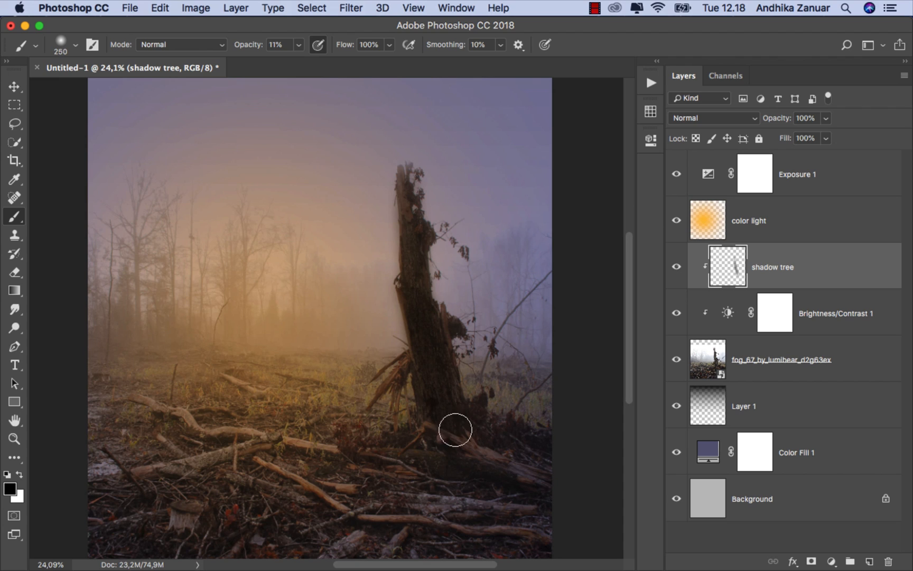
key(bracketright)
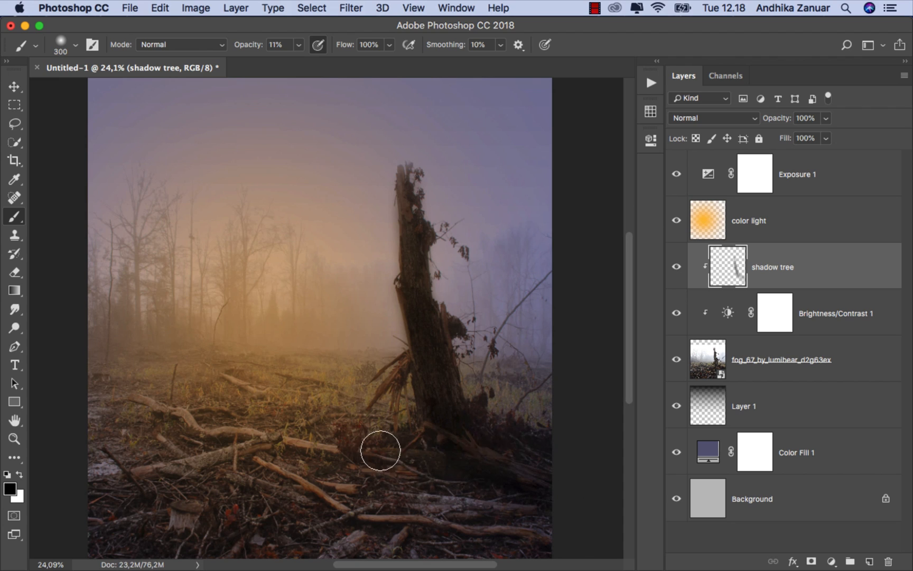
mouse_move(381, 450)
mouse_down()
mouse_move(490, 463)
mouse_move(435, 432)
mouse_move(570, 502)
mouse_move(529, 467)
mouse_up()
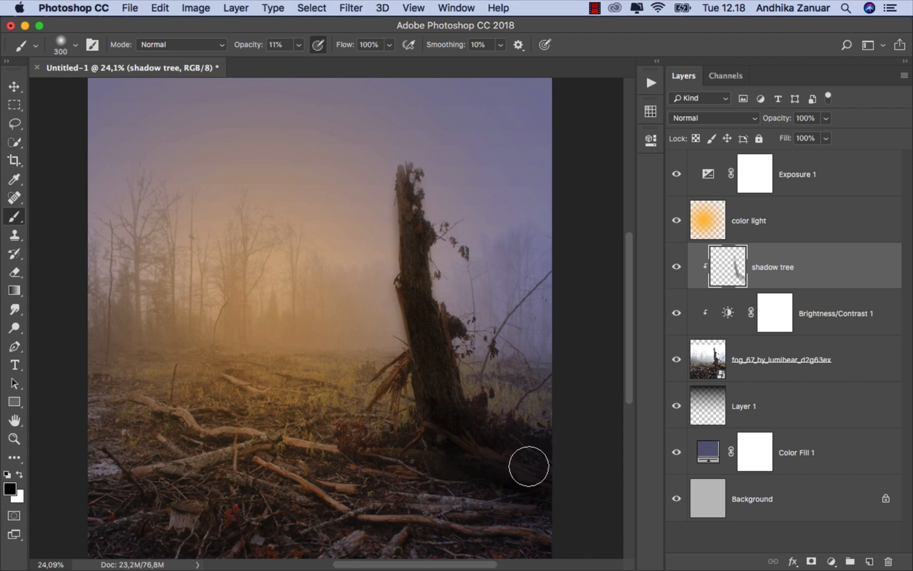
Darken the branches along the lower foreground with a black brush enlarged to 472 px and 696 px.
scroll(524, 445, down, 3)
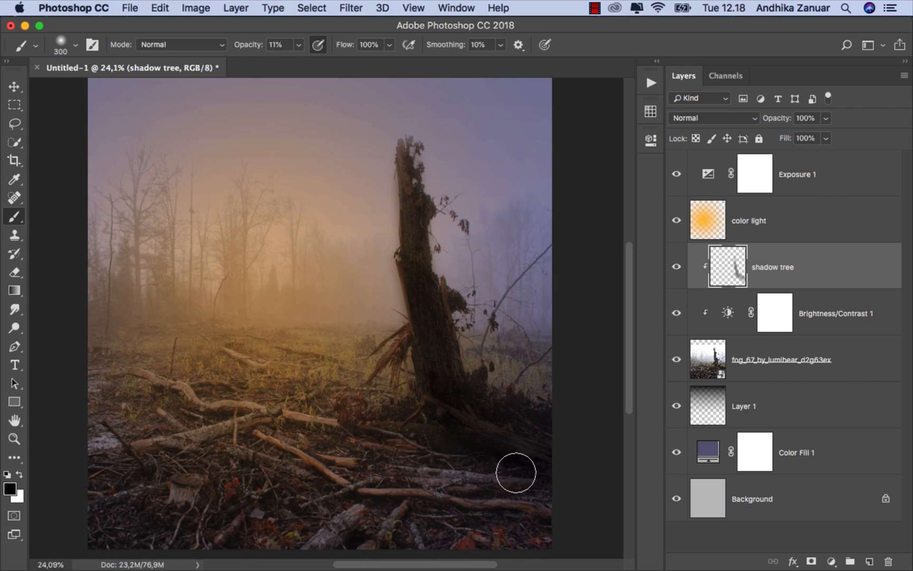
scroll(516, 473, down, 1)
ctrl+alt+drag(452, 453, 470, 456)
scroll(490, 449, down, 1)
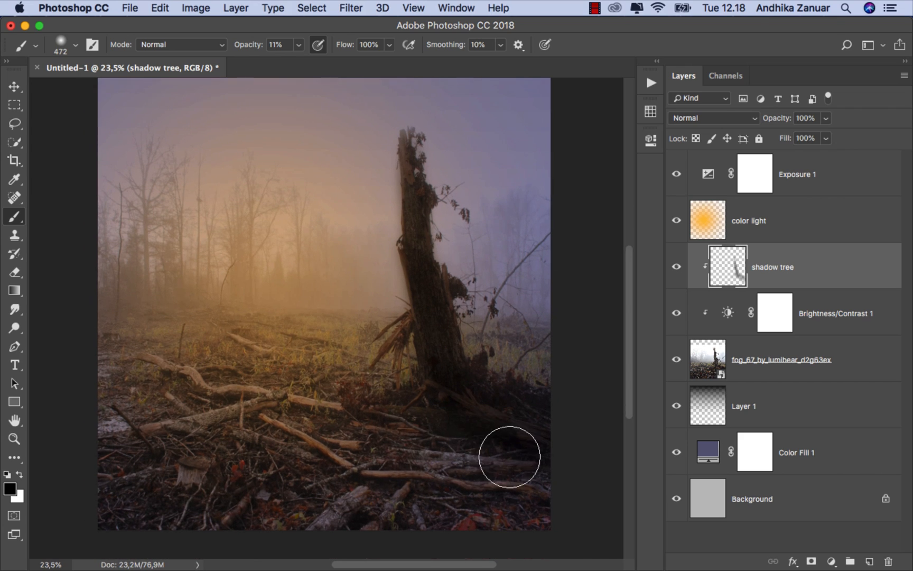
scroll(515, 496, down, 1)
ctrl+alt+drag(503, 490, 528, 490)
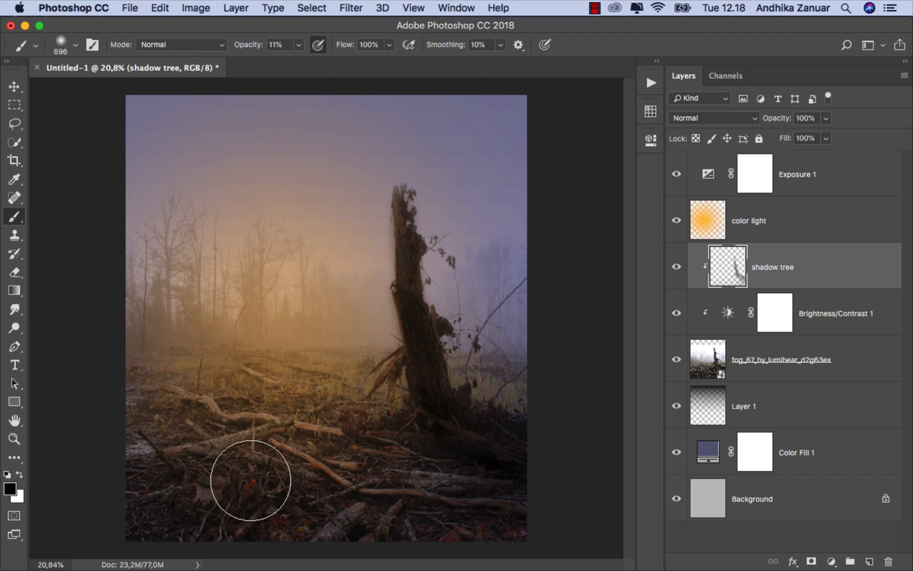
mouse_move(251, 481)
mouse_down()
mouse_move(445, 546)
mouse_move(395, 545)
mouse_move(479, 466)
mouse_move(423, 493)
mouse_move(466, 530)
mouse_move(501, 523)
mouse_move(489, 532)
mouse_move(410, 524)
mouse_move(194, 457)
mouse_move(147, 422)
mouse_move(139, 404)
mouse_move(152, 456)
mouse_move(146, 436)
mouse_move(169, 475)
mouse_move(252, 532)
mouse_move(419, 528)
mouse_move(513, 482)
mouse_move(514, 469)
mouse_move(501, 459)
mouse_move(231, 517)
mouse_move(505, 504)
mouse_move(516, 493)
mouse_move(494, 472)
mouse_move(498, 453)
mouse_move(371, 490)
mouse_up()
scroll(396, 503, up, 1)
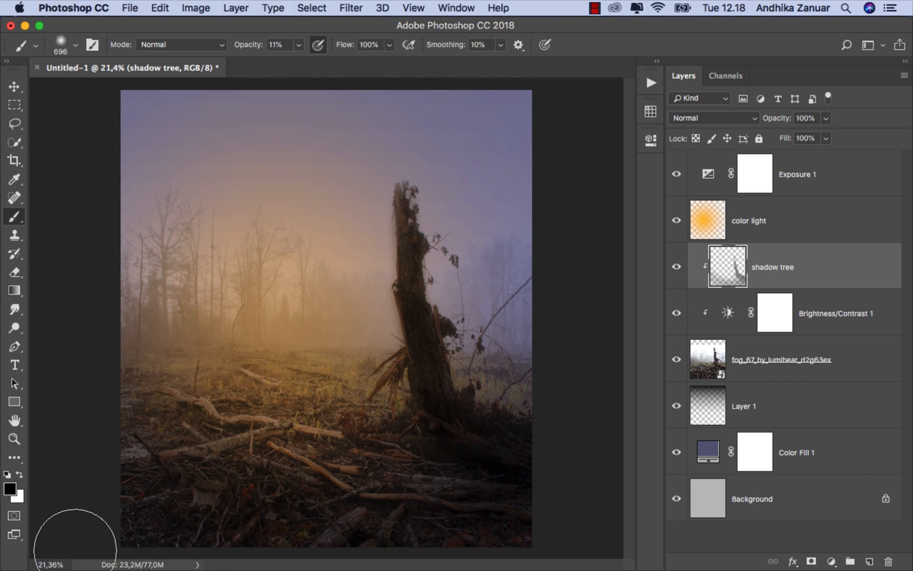
Deepen the shadow on the trunk and its base, reducing the brush to 125 px, and hide the shadow tree layer to compare.
scroll(540, 461, up, 3)
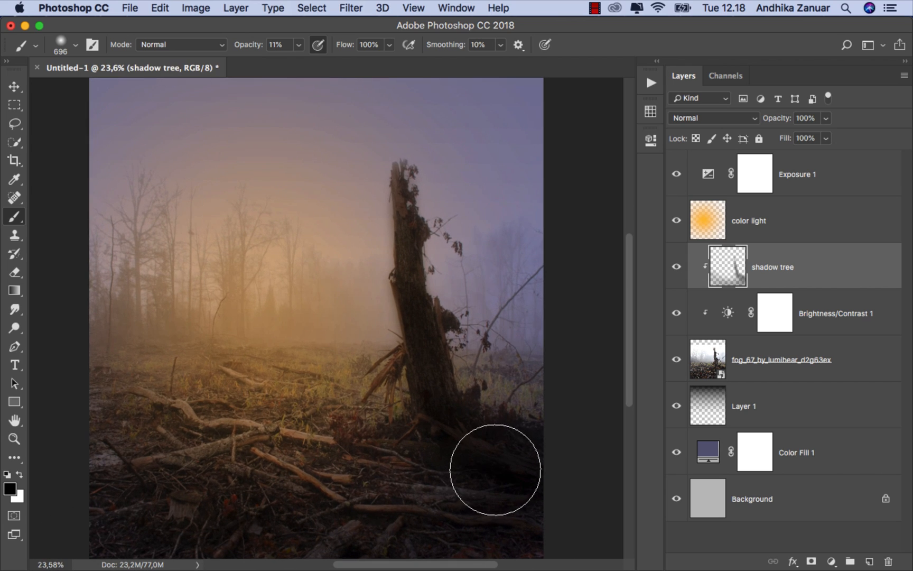
key(bracketleft)
key(bracketleft)
key(bracketleft)
key(bracketleft)
key(bracketleft)
key(bracketleft)
key(bracketleft)
key(bracketleft)
key(bracketleft)
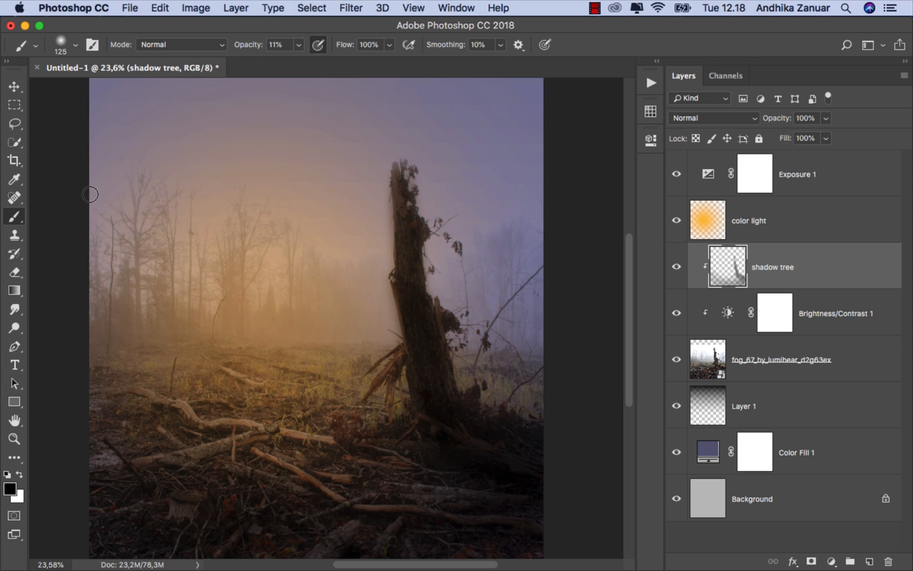
click(676, 267)
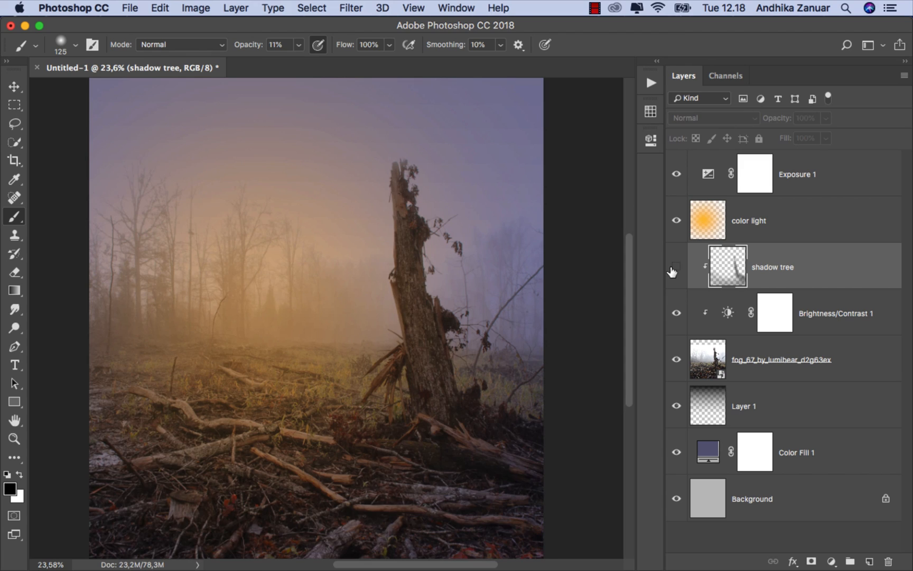
Show the shadow tree layer again and erase shadow spill along both edges of the trunk with a 125 px eraser, comparing the result.
click(676, 267)
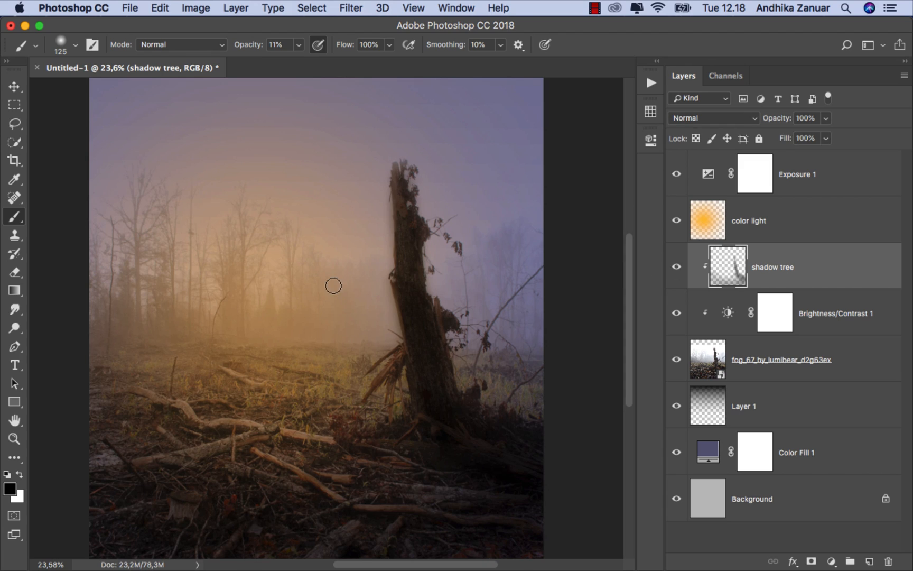
click(14, 272)
click(48, 268)
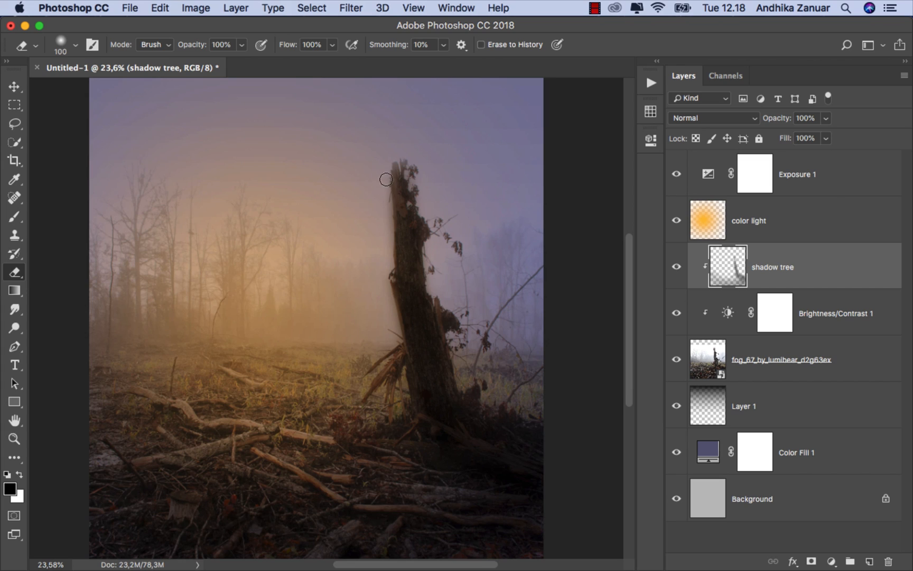
drag(384, 194, 392, 321)
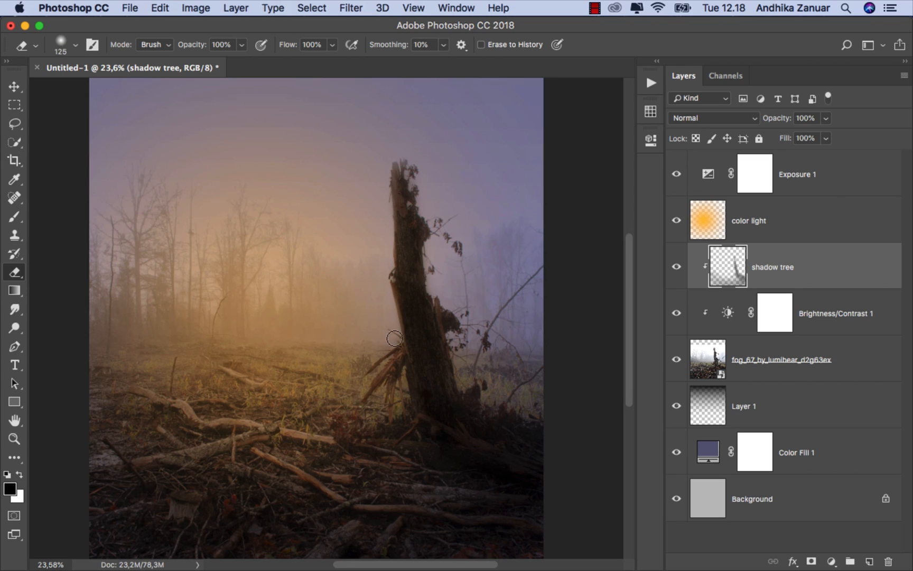
mouse_move(418, 154)
mouse_down()
mouse_move(410, 178)
mouse_move(425, 206)
mouse_up()
drag(430, 261, 433, 288)
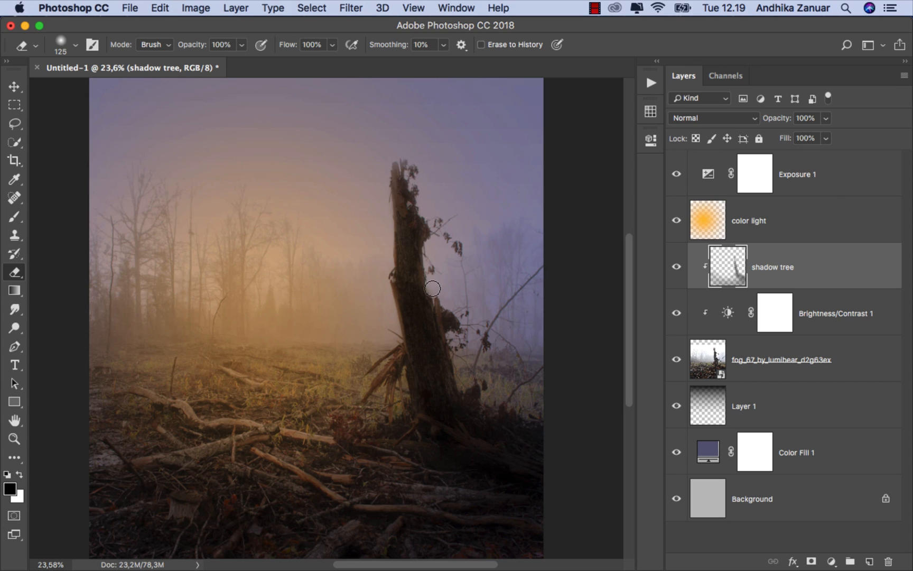
click(15, 86)
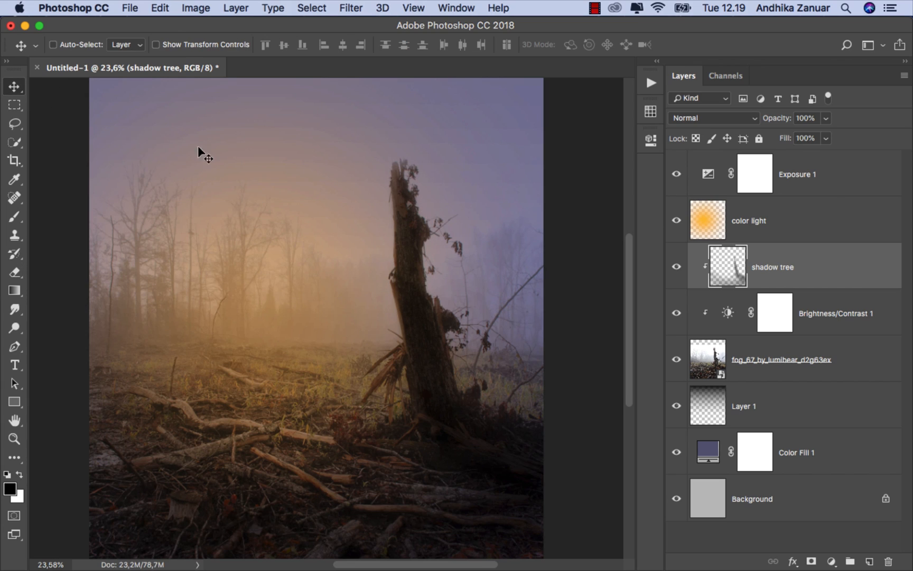
click(677, 268)
click(678, 268)
Place the image DSC09984a.png as an embedded object above the Exposure 1 layer.
click(836, 178)
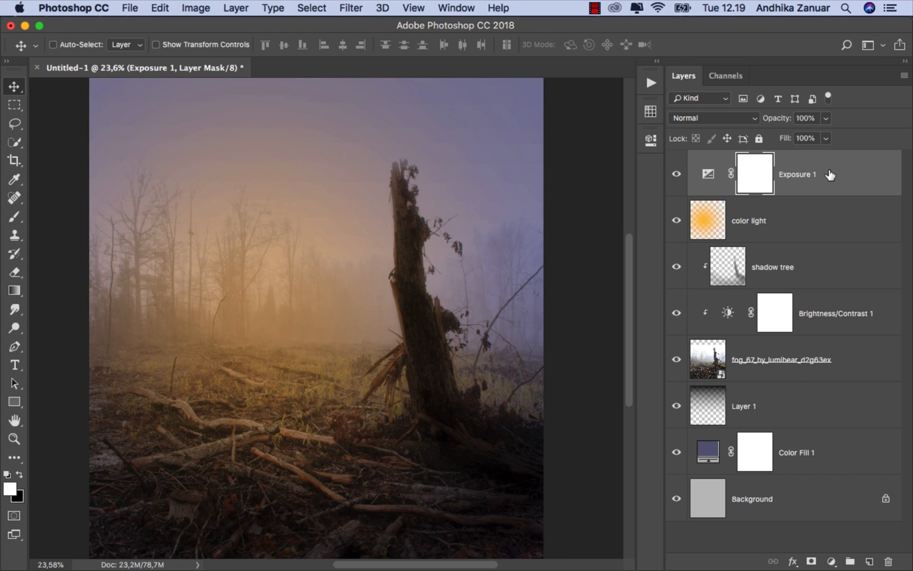
click(831, 174)
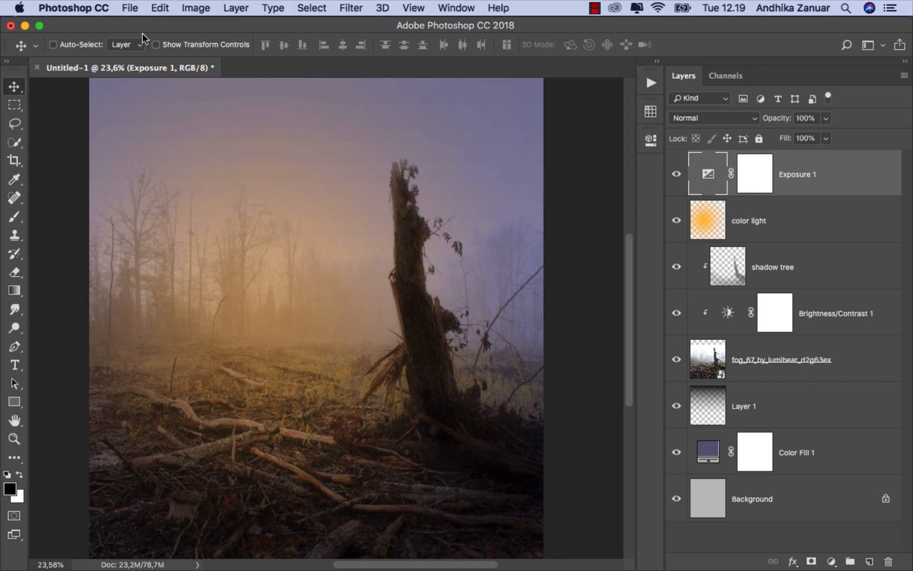
click(131, 8)
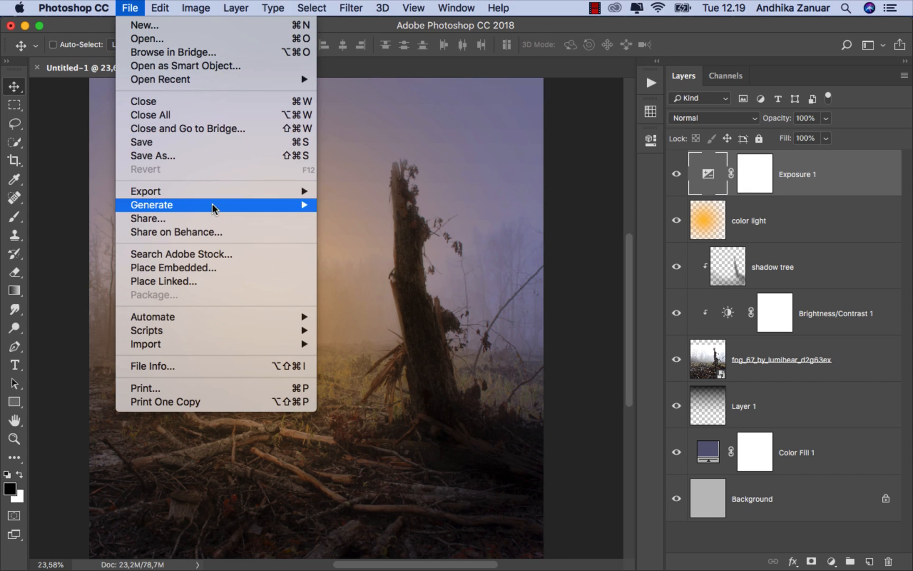
click(216, 268)
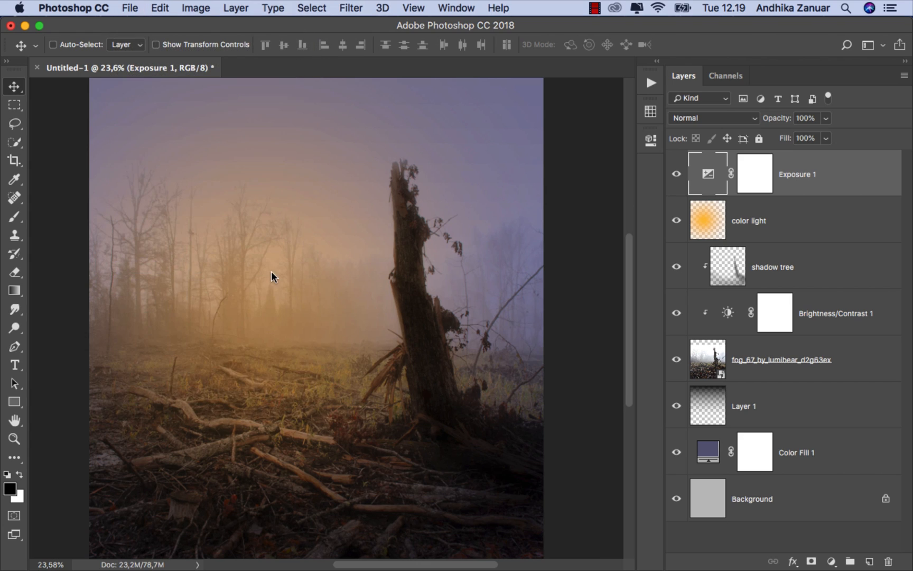
click(441, 164)
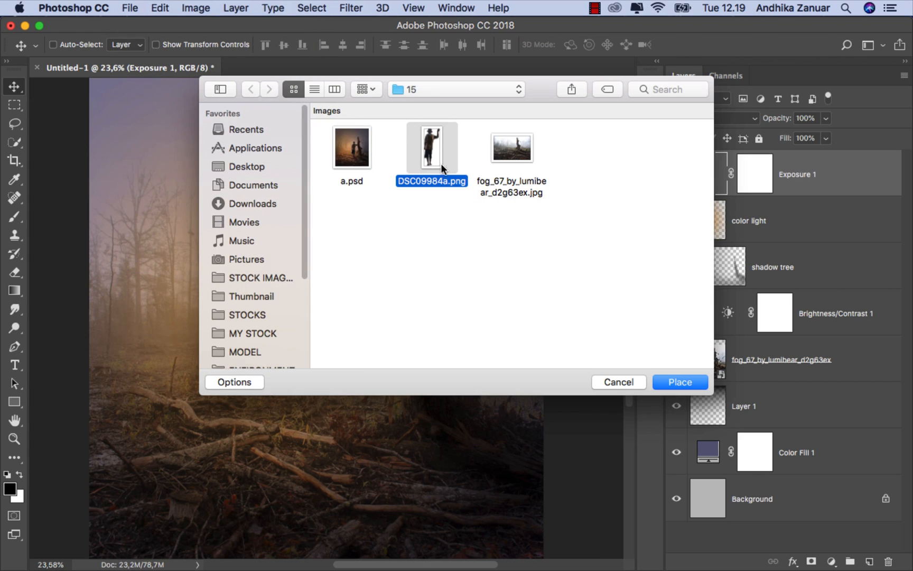
click(677, 382)
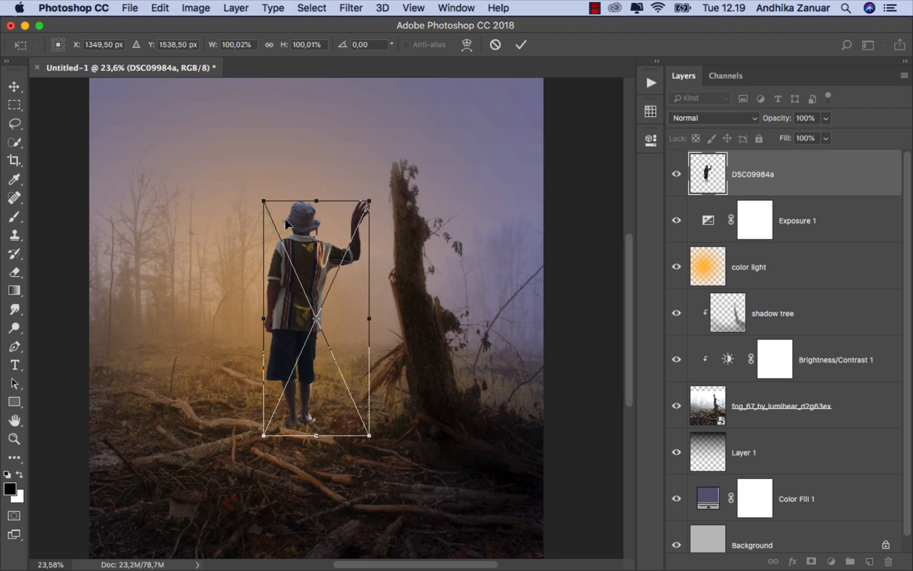
Scale the placed man to about 91% and position him so his raised hand leans against the tree trunk.
drag(286, 224, 336, 214)
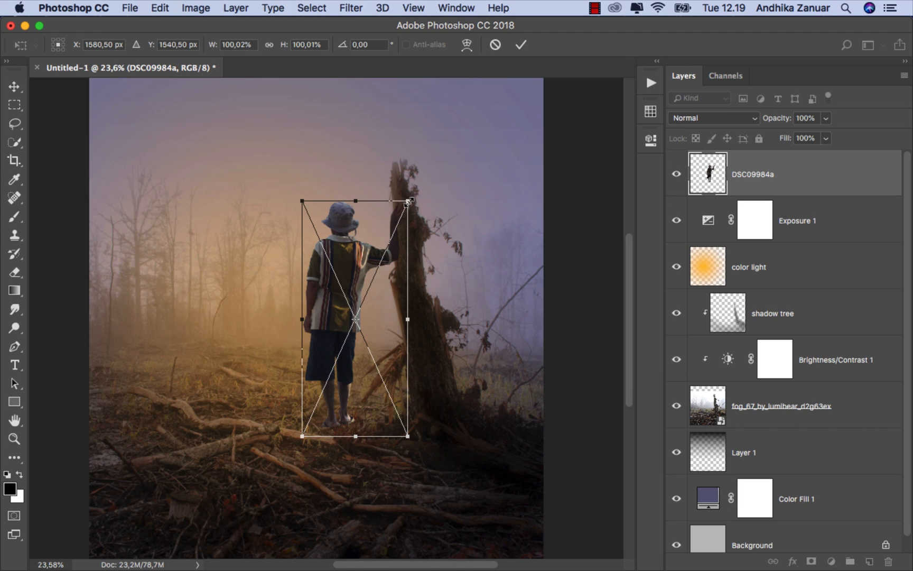
drag(408, 202, 399, 223)
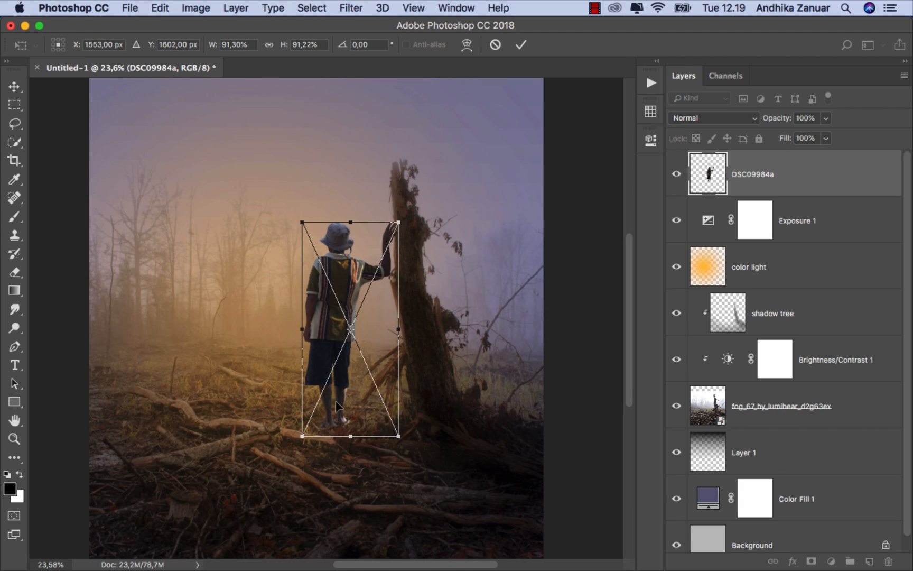
drag(301, 436, 301, 438)
drag(385, 311, 393, 311)
click(520, 45)
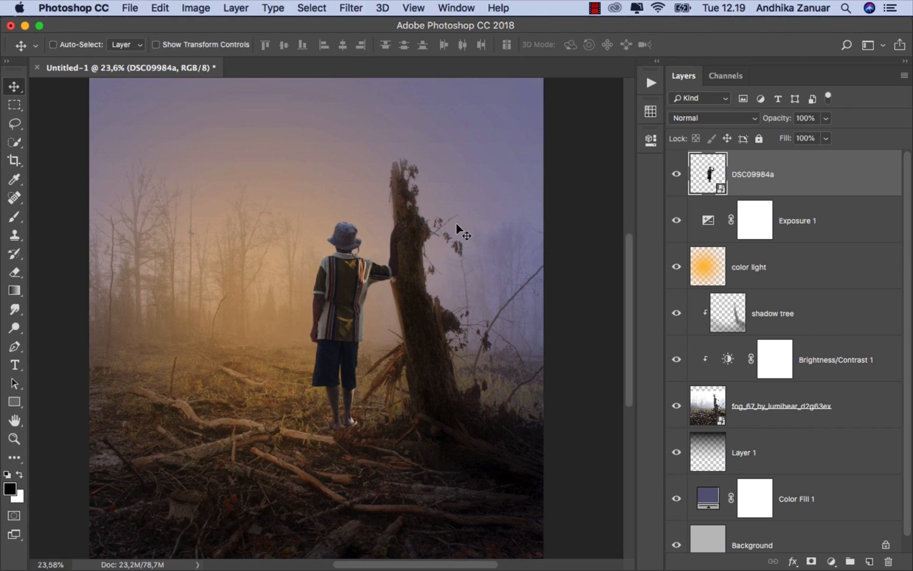
key(shift+Right)
key(shift+Right)
key(shift+Right)
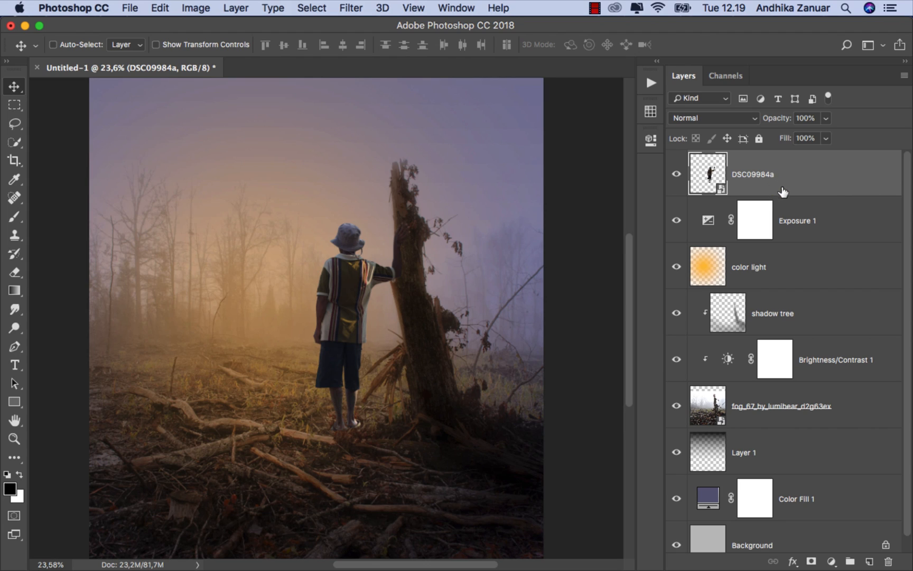
Add a layer mask to the DSC09984a layer and rename the layer human.
click(811, 562)
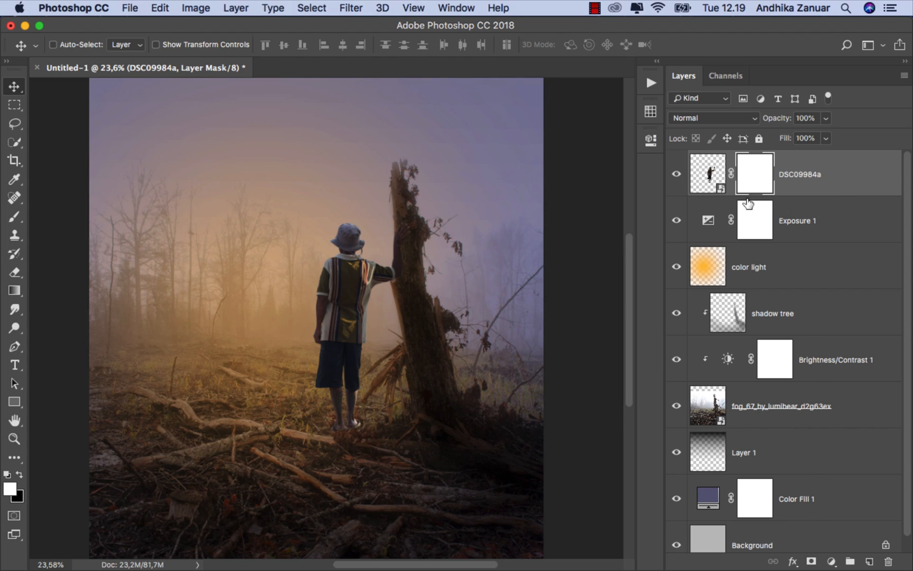
double_click(806, 176)
text(hu)
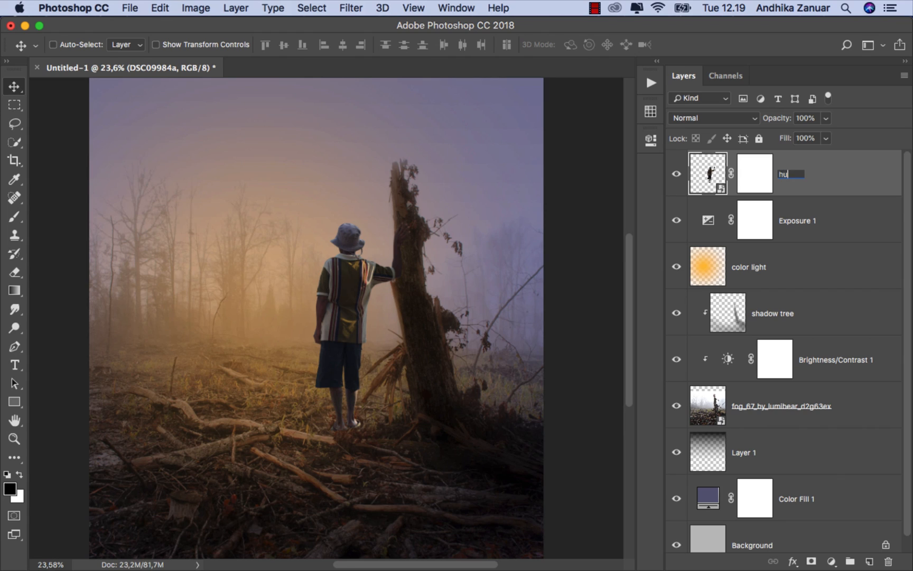
text(man)
key(Return)
Mask the man's feet into the ground with a 60 px black brush at 56% opacity, comparing the image with the human layer hidden.
click(755, 174)
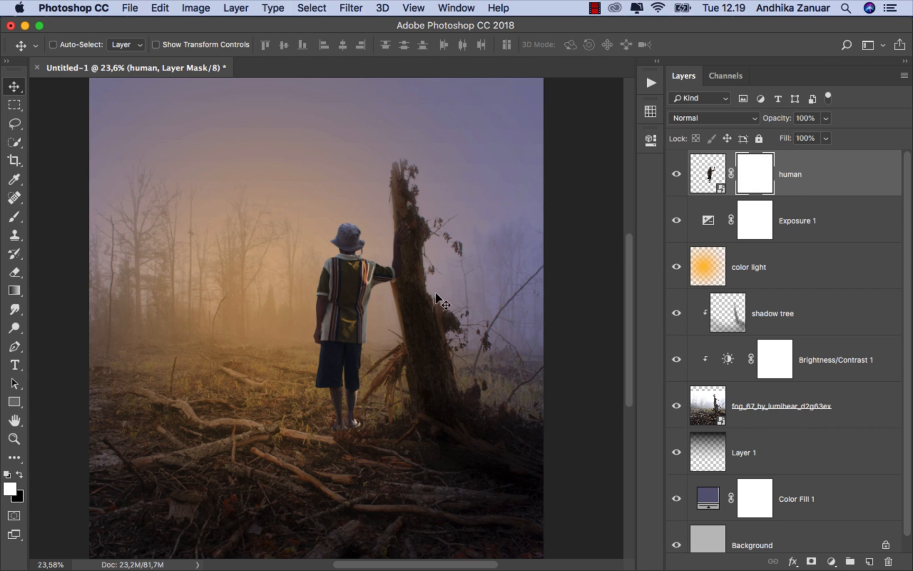
click(15, 217)
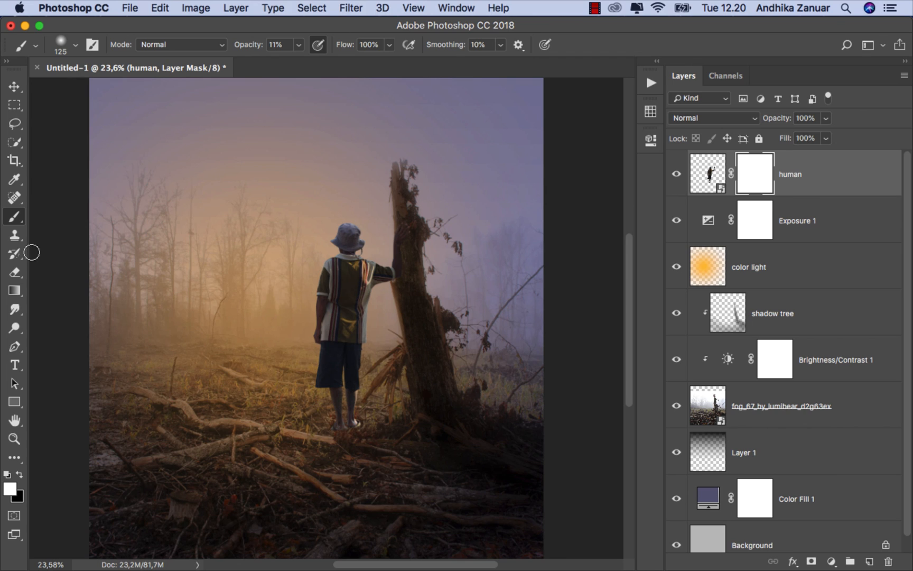
click(20, 474)
scroll(349, 449, up, 8)
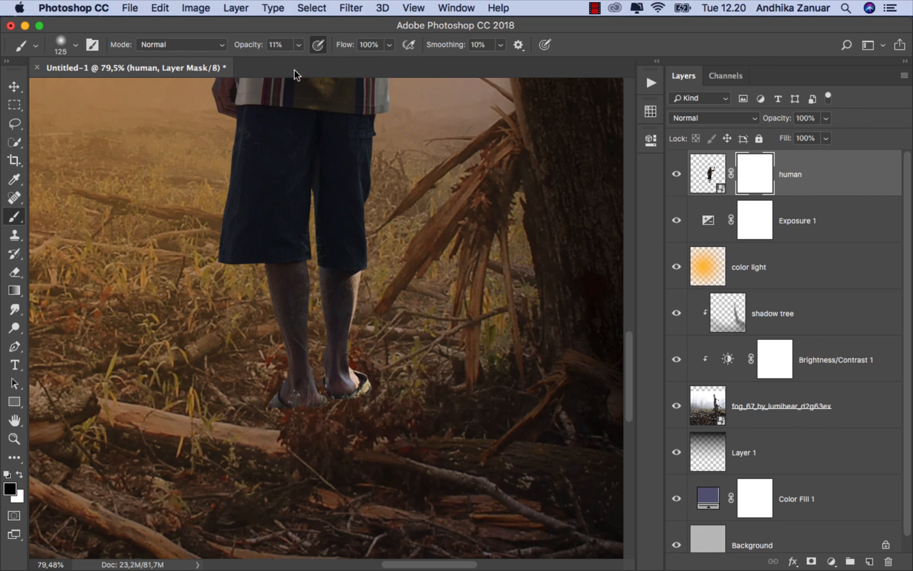
click(297, 45)
click(344, 31)
key(bracketleft)
key(bracketleft)
key(bracketleft)
key(bracketleft)
key(bracketleft)
mouse_move(371, 395)
mouse_down()
mouse_move(336, 400)
mouse_move(357, 399)
mouse_move(374, 377)
mouse_move(350, 401)
mouse_move(271, 408)
mouse_move(303, 397)
mouse_move(336, 403)
mouse_up()
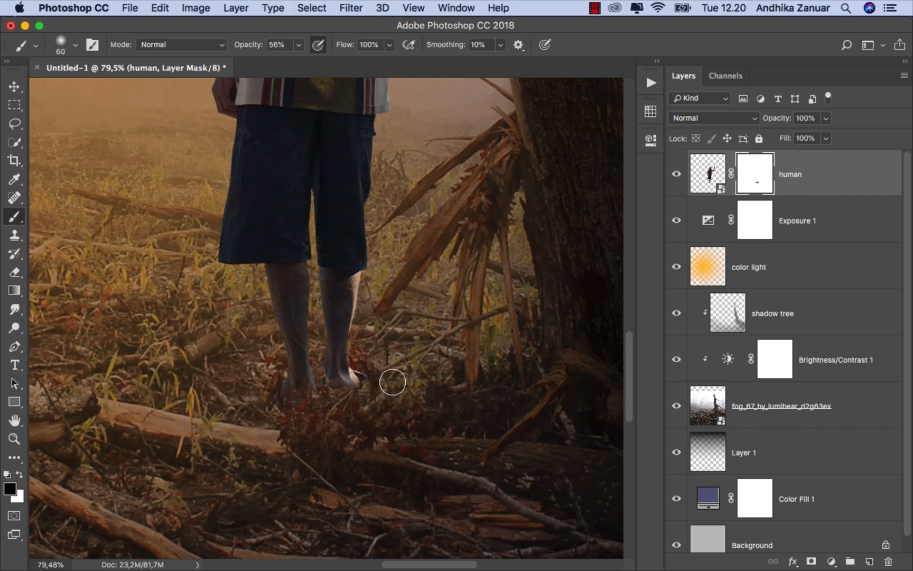
click(8, 88)
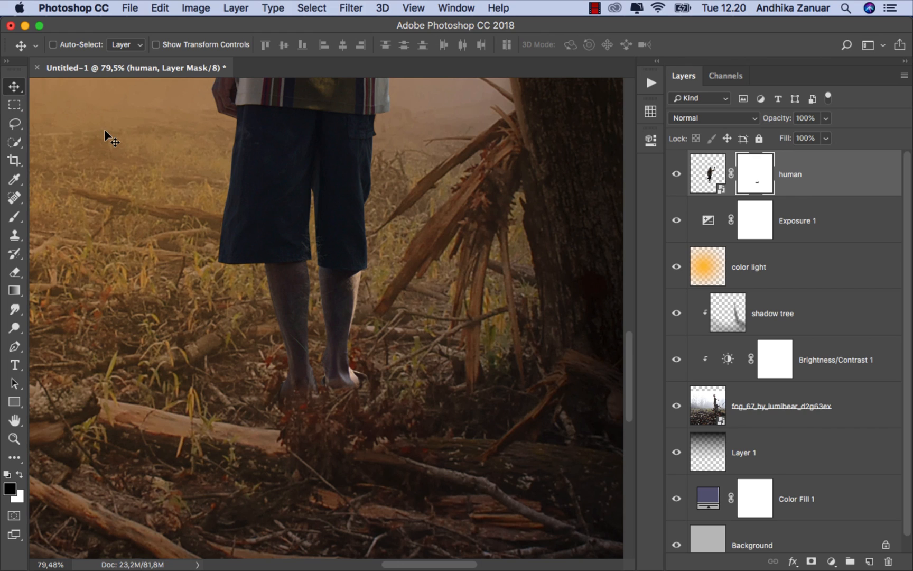
key(super+0)
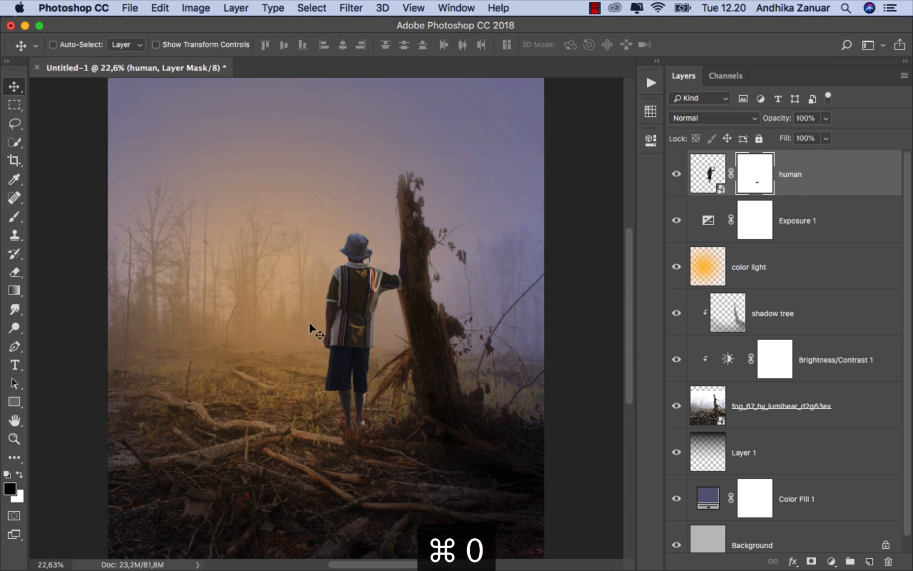
click(676, 174)
click(676, 175)
Add a Brightness/Contrast adjustment clipped to the human layer and set its brightness to -150.
click(805, 178)
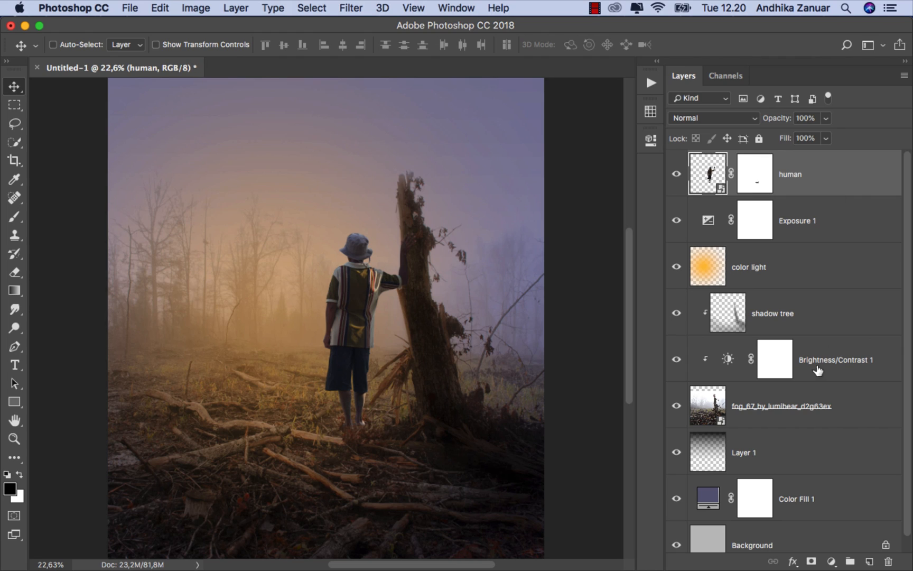
click(831, 560)
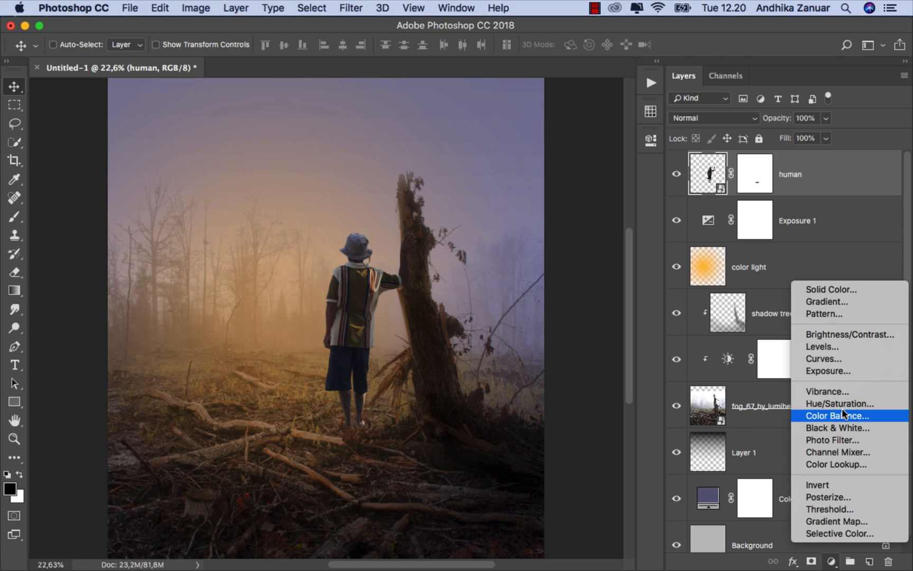
click(843, 335)
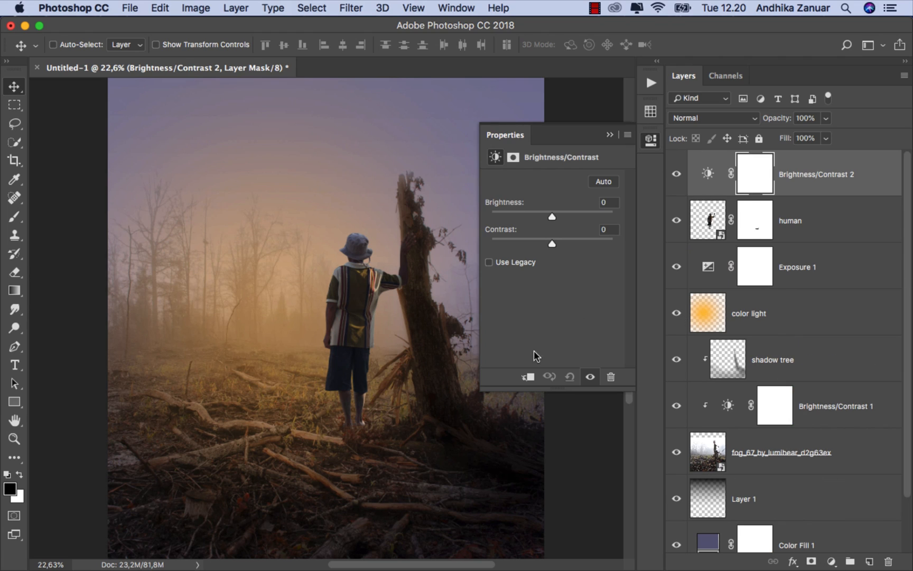
click(527, 376)
drag(553, 219, 475, 212)
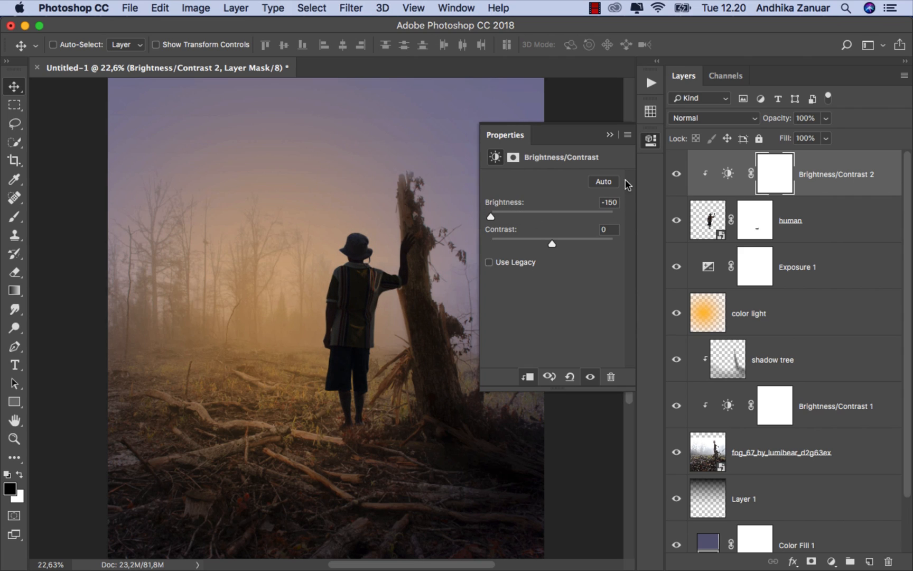
click(609, 136)
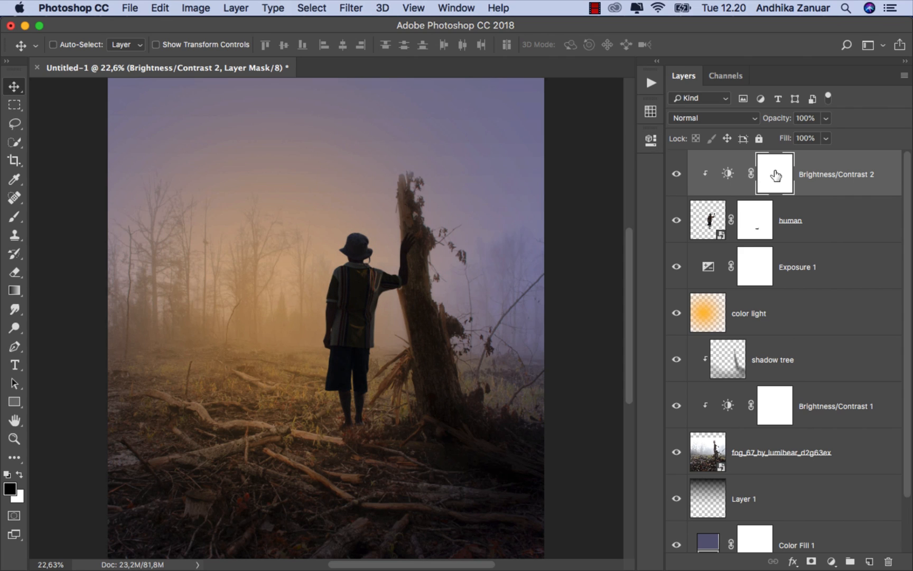
Invert the Brightness/Contrast 2 mask and draw a white-to-transparent linear gradient from below the feet up to the shirt's hem, comparing the effect.
key(super+i)
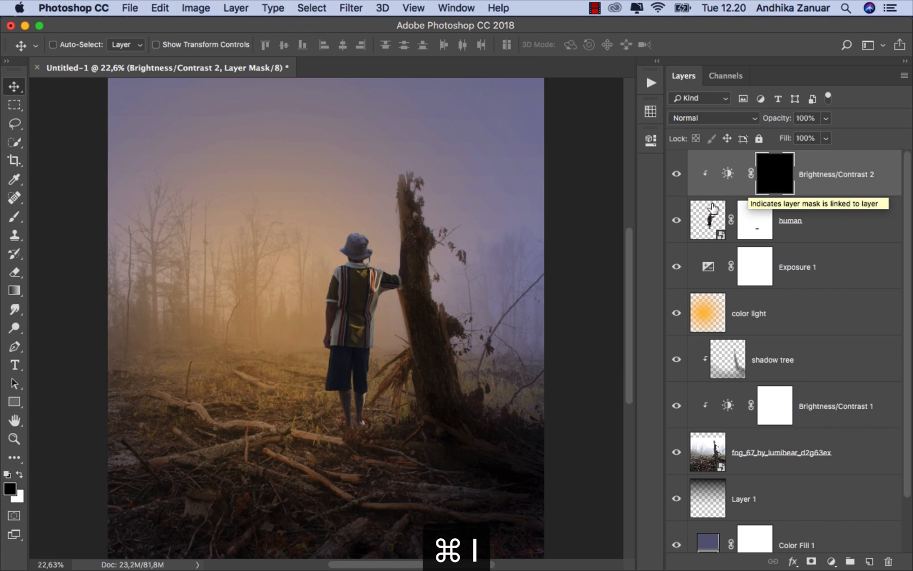
click(19, 289)
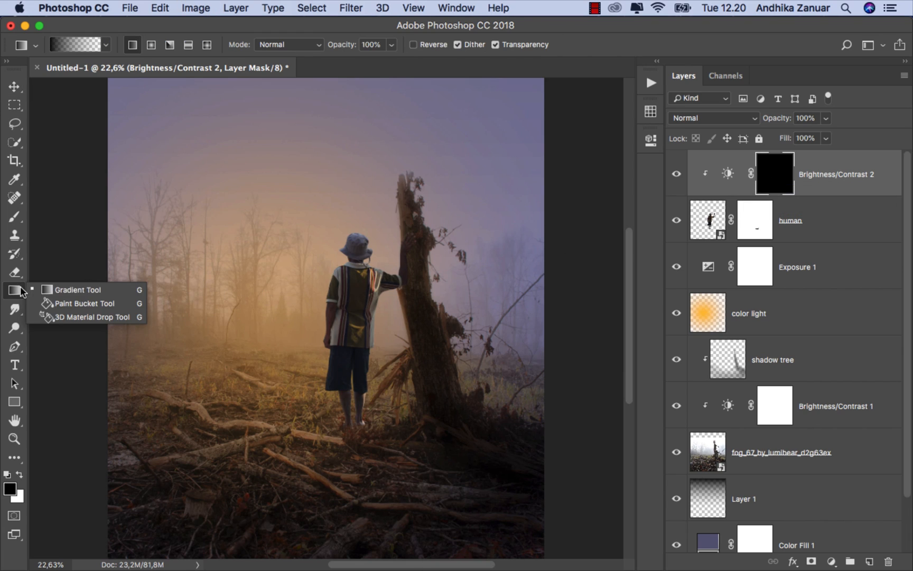
click(79, 289)
click(21, 475)
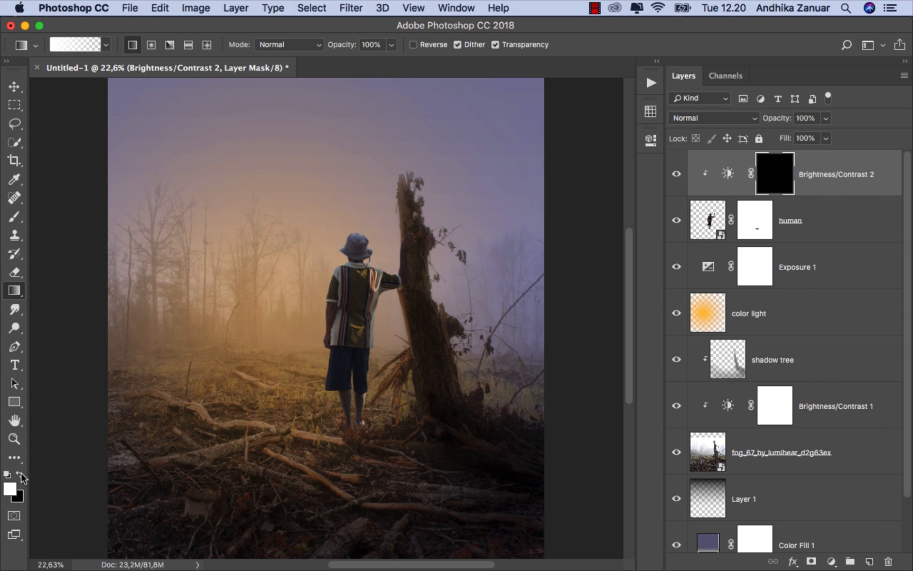
drag(359, 455, 352, 328)
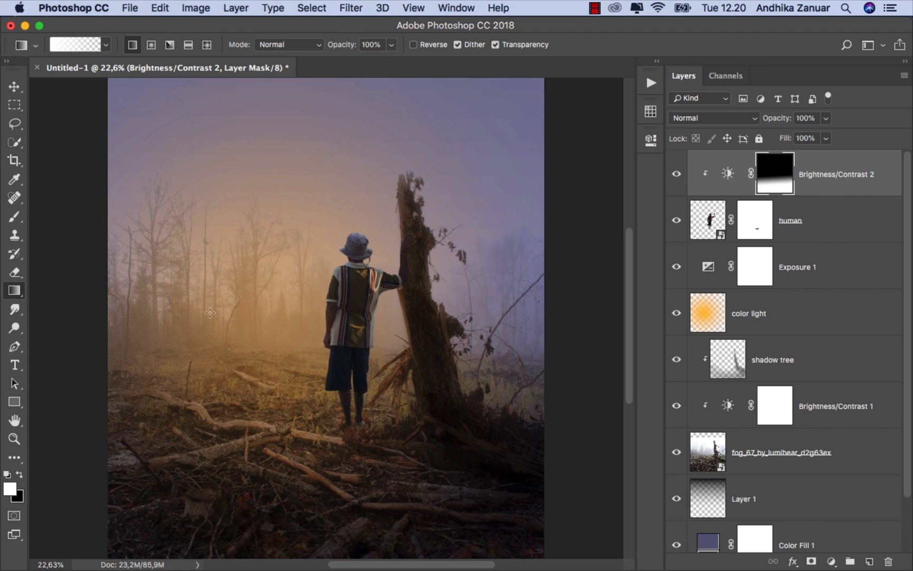
click(15, 92)
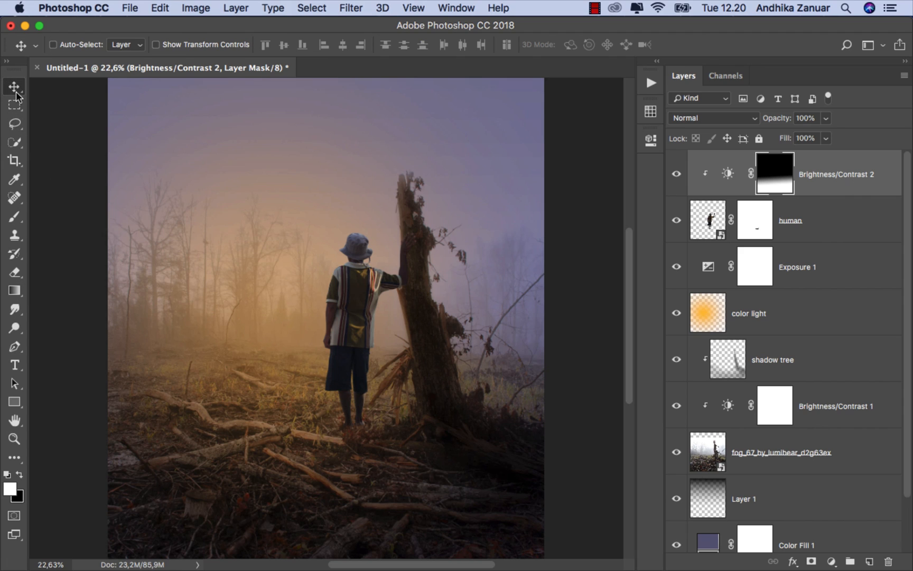
click(682, 175)
click(680, 175)
Add a new layer above Brightness/Contrast 2, clip it to the human layer, and name it shadow.
key(super+2)
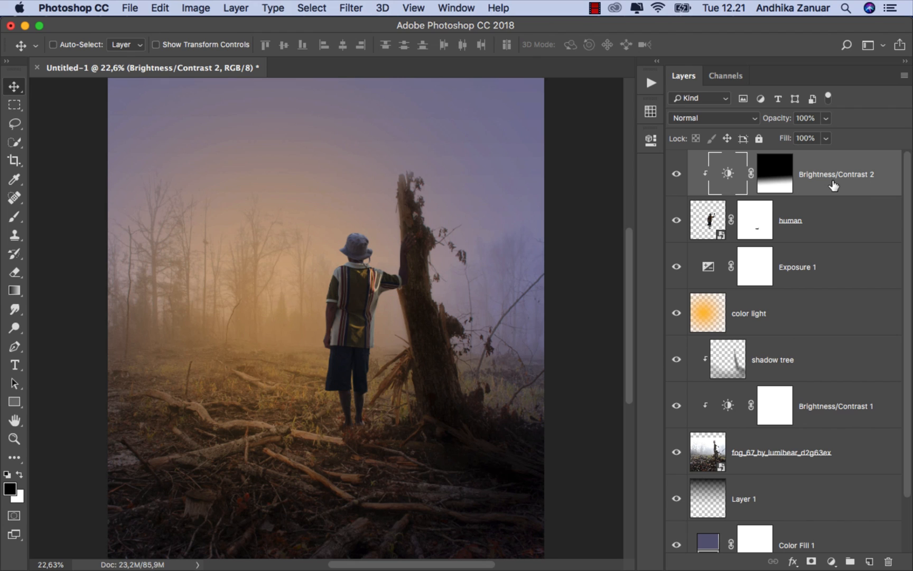
click(870, 560)
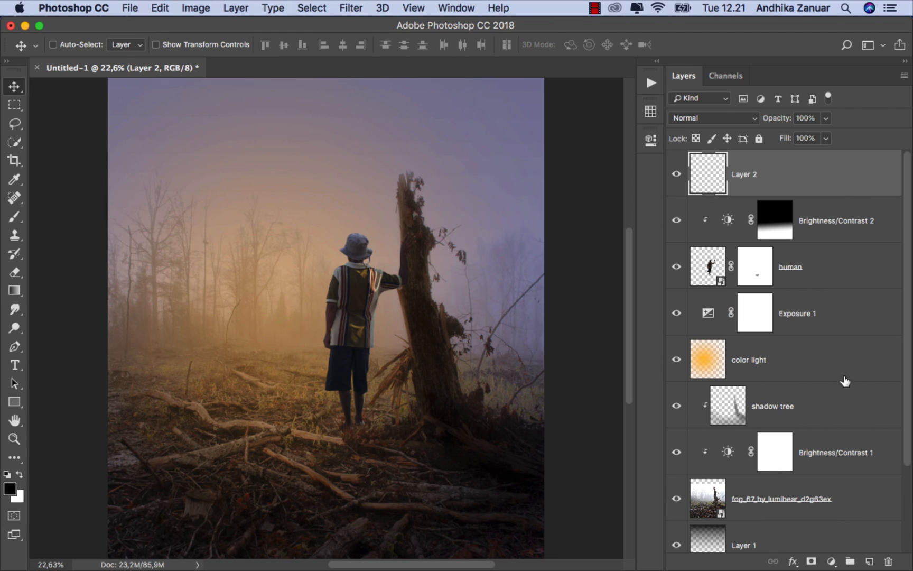
right_click(776, 185)
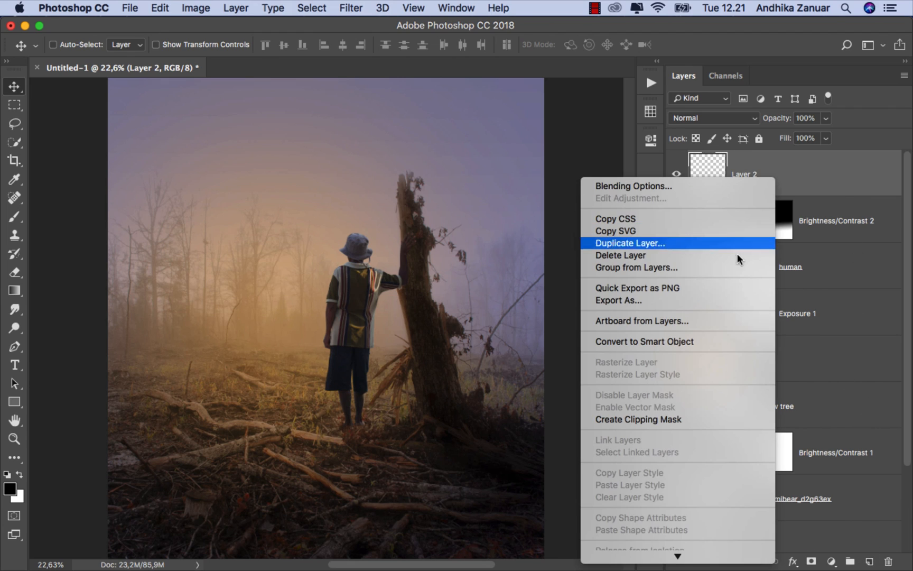
click(680, 418)
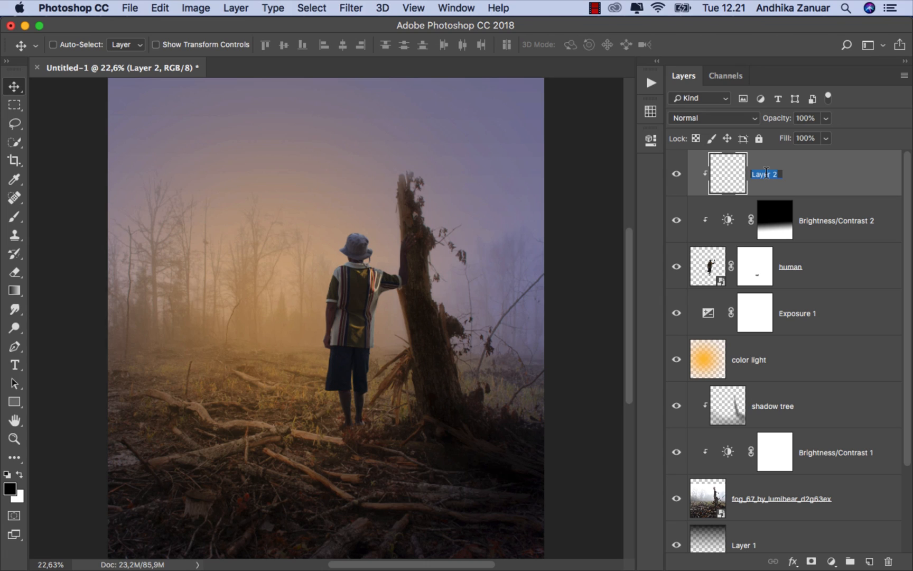
text(shadow)
key(Return)
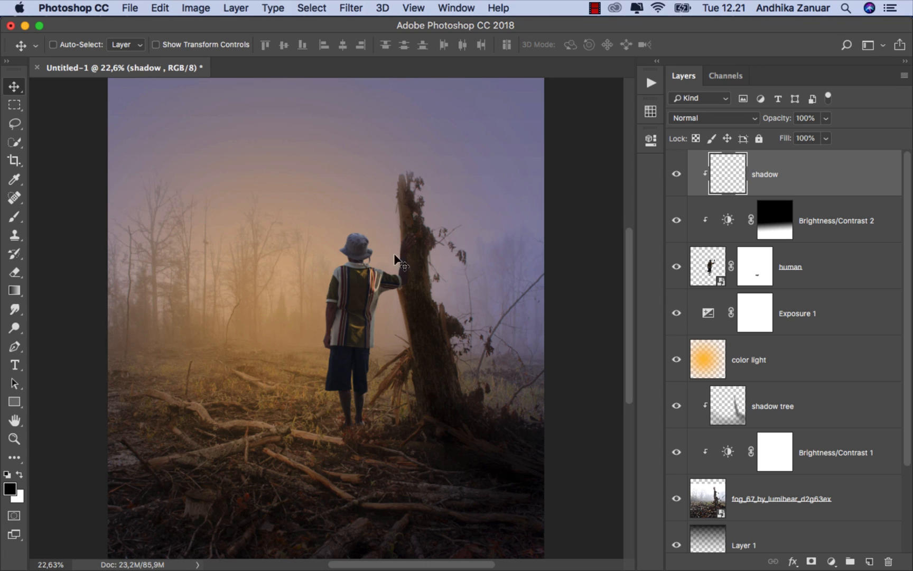
Set up the brush with 27% opacity and the dark brown #2c2519 sampled from the shirt's back.
click(15, 216)
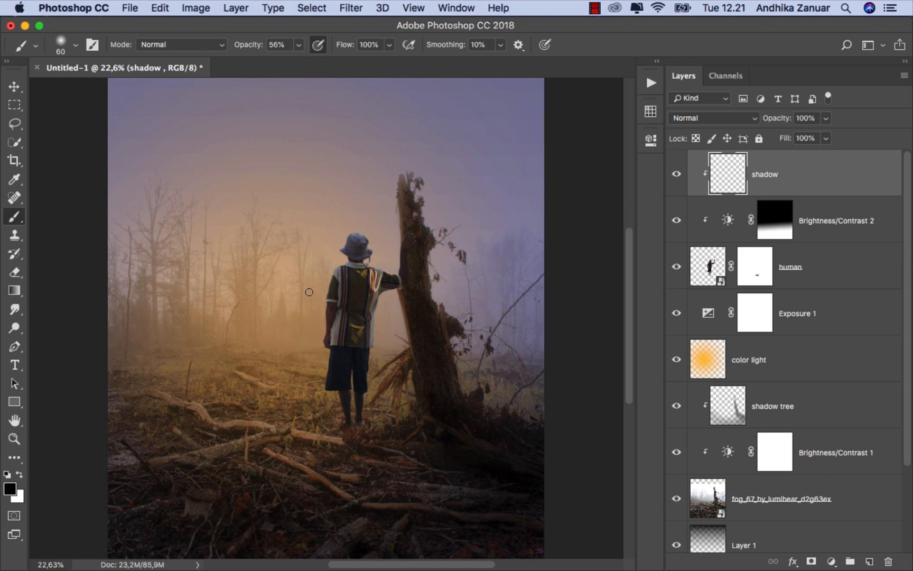
scroll(361, 268, up, 5)
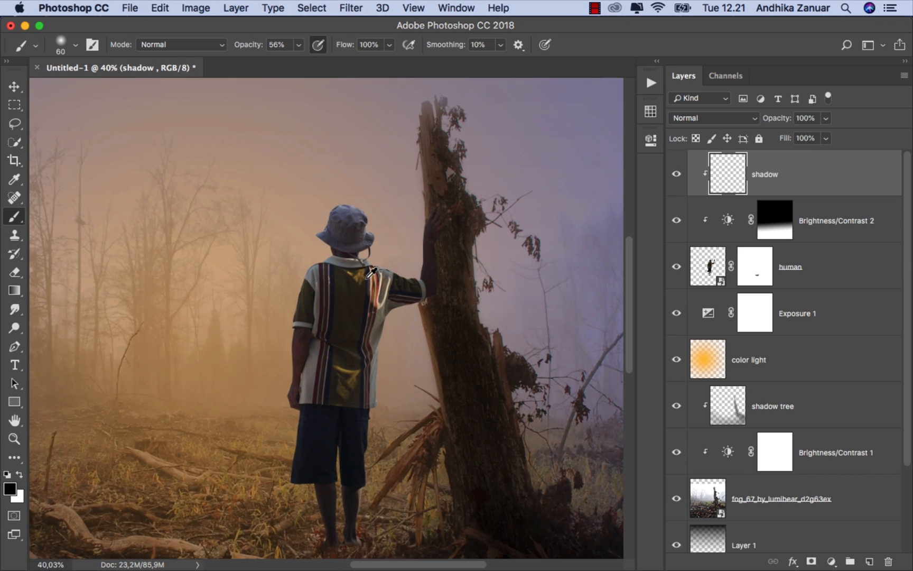
scroll(364, 274, up, 4)
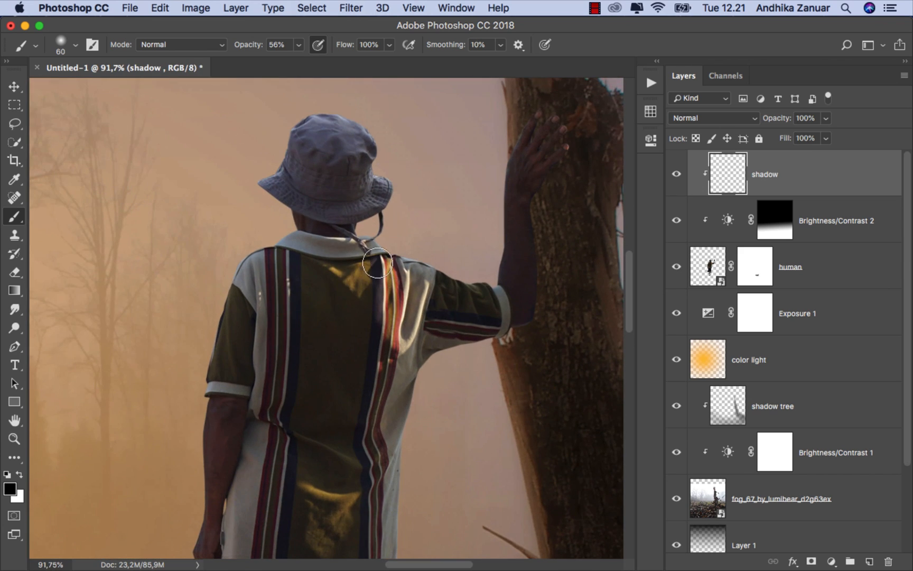
drag(303, 49, 275, 56)
click(9, 489)
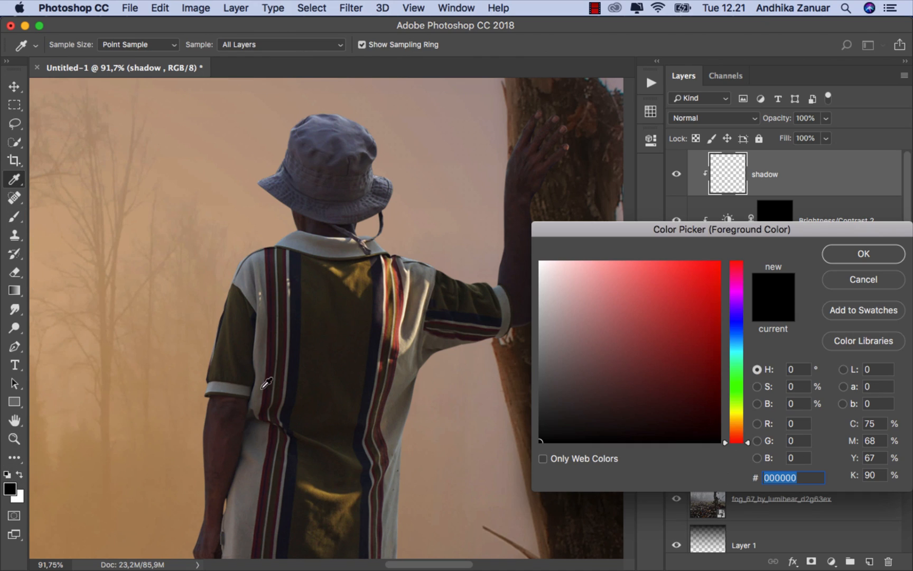
click(350, 287)
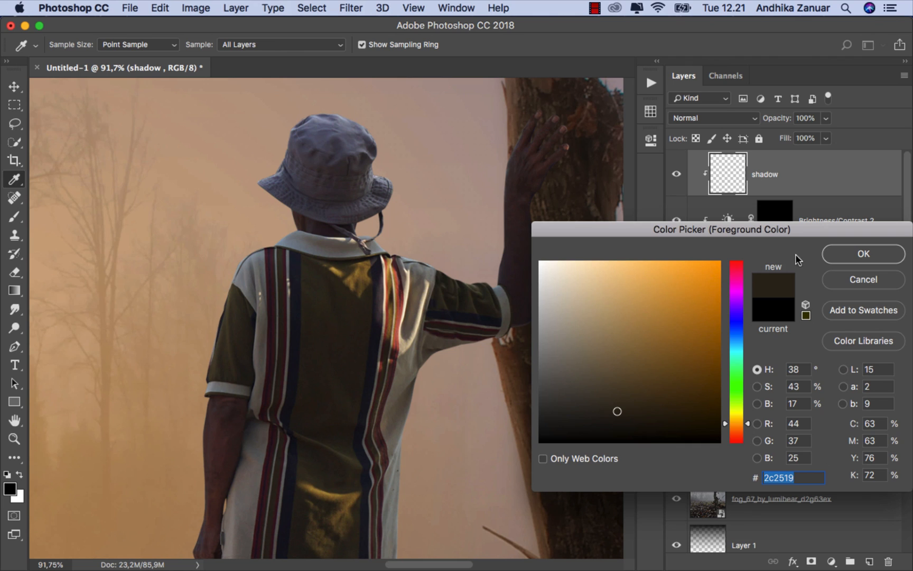
click(846, 255)
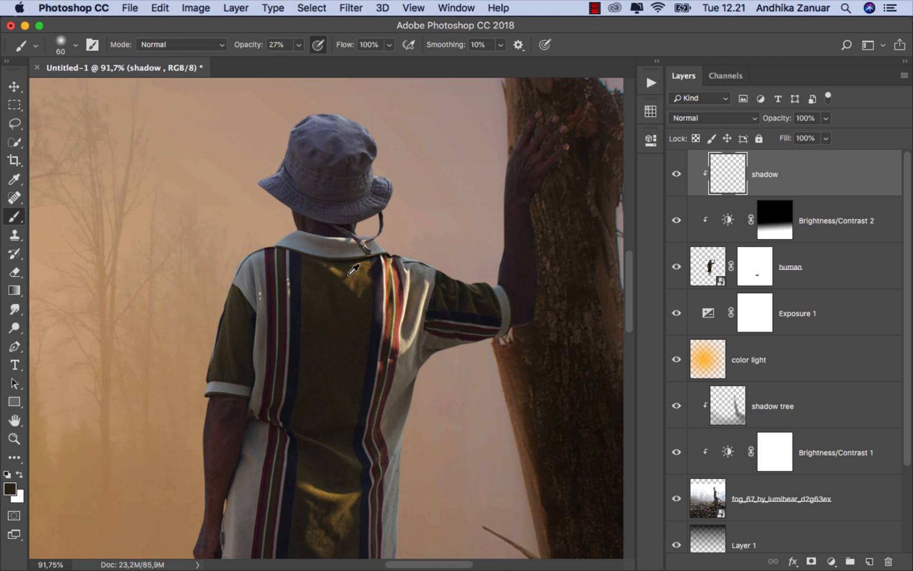
Paint sampled dark olive tones over the golden highlights on the shirt's upper back on the shadow layer.
scroll(356, 272, up, 2)
drag(383, 296, 359, 317)
alt+click(328, 303)
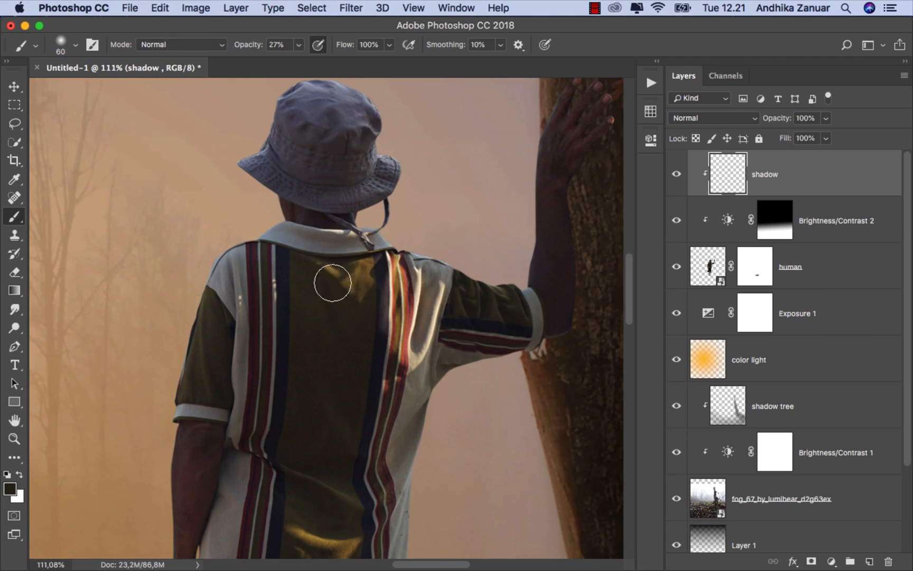
mouse_move(332, 283)
mouse_down()
mouse_move(366, 300)
mouse_move(326, 264)
mouse_move(338, 281)
mouse_move(328, 305)
mouse_move(351, 275)
mouse_move(342, 279)
mouse_move(356, 279)
mouse_up()
alt+click(338, 289)
alt+click(322, 285)
alt+click(350, 302)
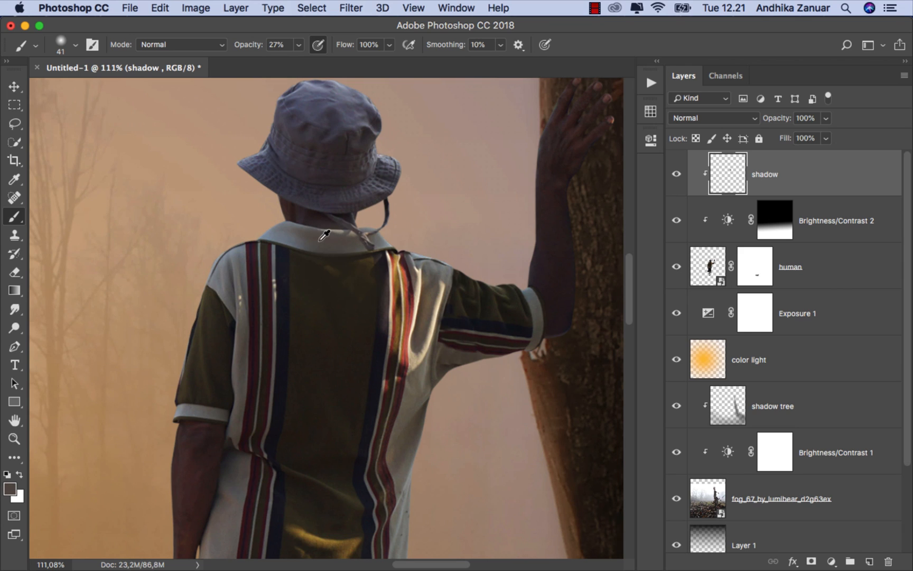
Reduce the brush to 28 px and paint sampled tones over the collar and the bright shoulder beside the raised arm.
drag(314, 240, 307, 243)
alt+click(291, 236)
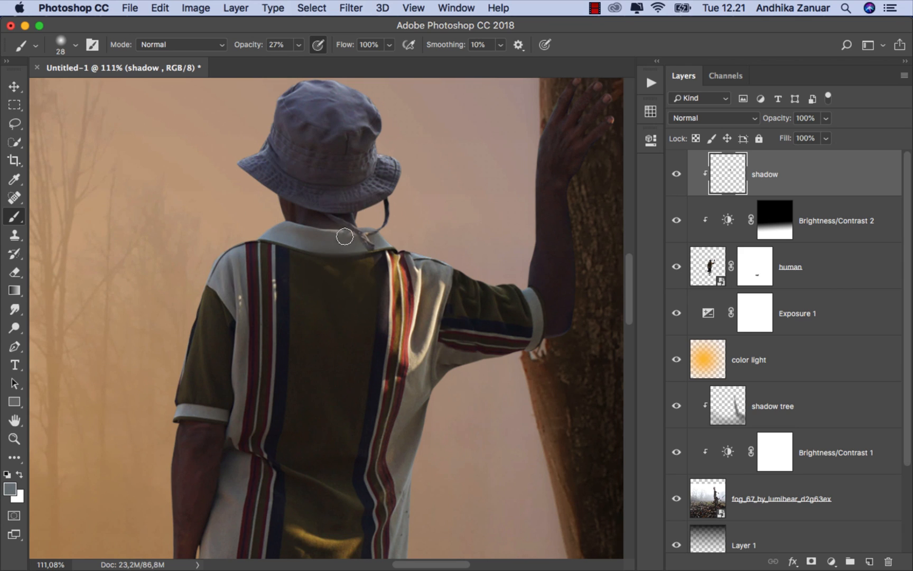
scroll(430, 285, down, 1)
alt+click(432, 272)
mouse_move(435, 268)
mouse_down()
mouse_move(419, 362)
mouse_move(413, 343)
mouse_move(435, 278)
mouse_move(424, 330)
mouse_move(436, 282)
mouse_move(409, 262)
mouse_move(393, 280)
mouse_move(403, 371)
mouse_up()
alt+click(407, 373)
alt+click(387, 305)
Tone down the bright highlights on the shirt stripes nearest the tree with repeatedly sampled dark tones.
alt+click(383, 334)
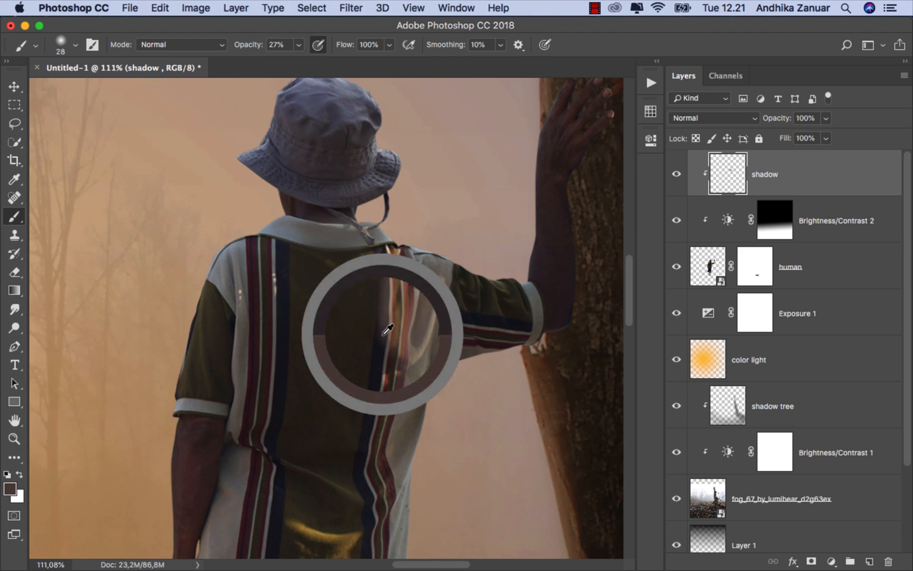
drag(383, 334, 389, 284)
alt+click(382, 348)
mouse_move(382, 348)
mouse_down()
mouse_move(383, 371)
mouse_move(387, 331)
mouse_move(423, 263)
mouse_up()
alt+click(419, 257)
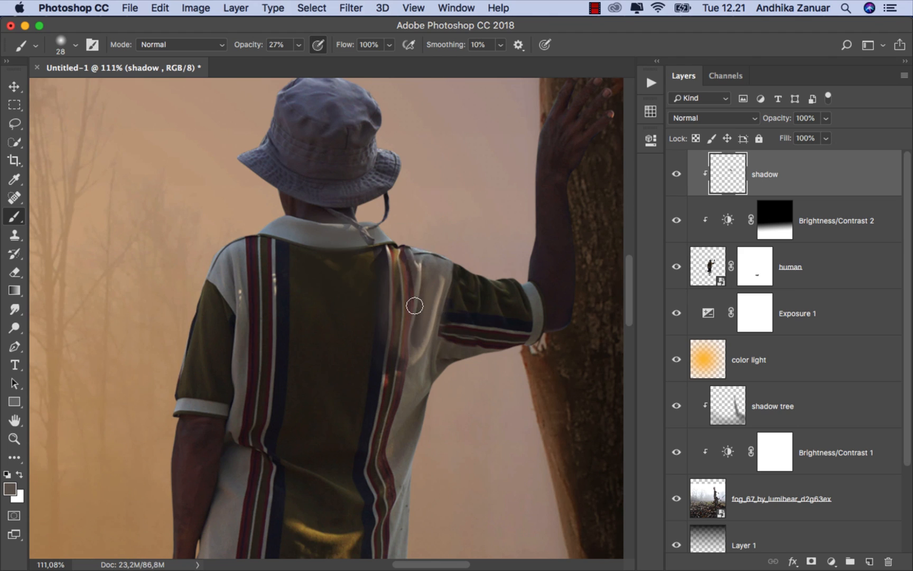
mouse_move(414, 305)
mouse_down()
mouse_move(416, 334)
mouse_move(421, 314)
mouse_move(404, 297)
mouse_up()
alt+click(433, 342)
scroll(331, 324, down, 2)
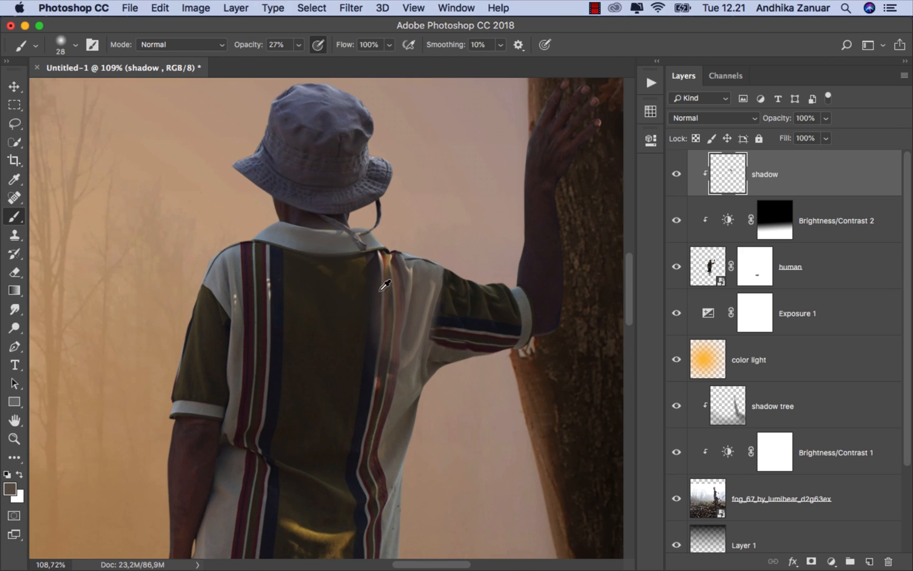
alt+click(378, 270)
mouse_move(389, 334)
mouse_down()
mouse_move(410, 302)
mouse_move(414, 375)
mouse_move(397, 409)
mouse_up()
Enlarge the brush to 61 px and darken the golden highlight on the shirt's lower back.
scroll(396, 409, down, 2)
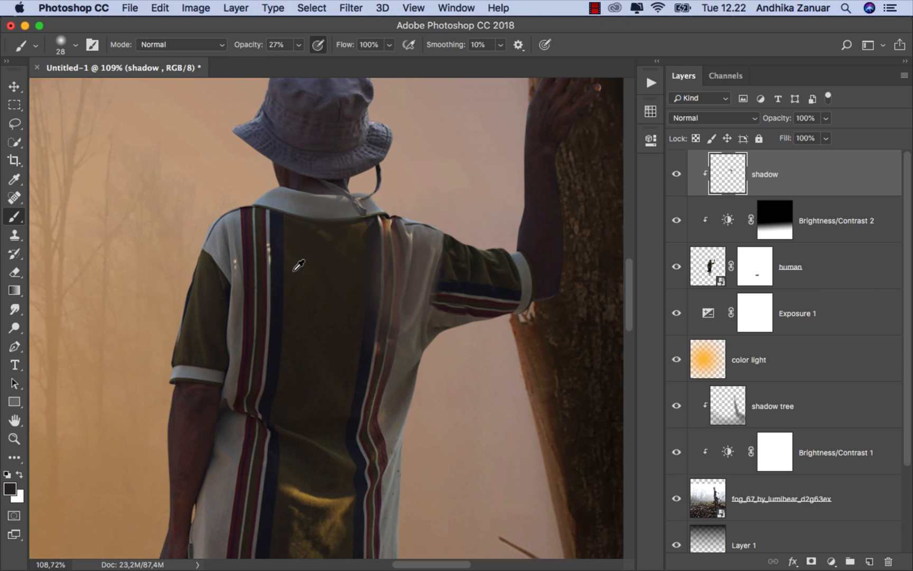
scroll(388, 336, down, 3)
scroll(396, 346, down, 1)
mouse_move(344, 351)
ctrl+alt+mouse_down()
mouse_move(322, 364)
mouse_move(335, 374)
mouse_move(350, 462)
mouse_move(320, 469)
mouse_move(348, 399)
mouse_move(357, 444)
mouse_move(318, 399)
mouse_move(357, 447)
ctrl+alt+mouse_up()
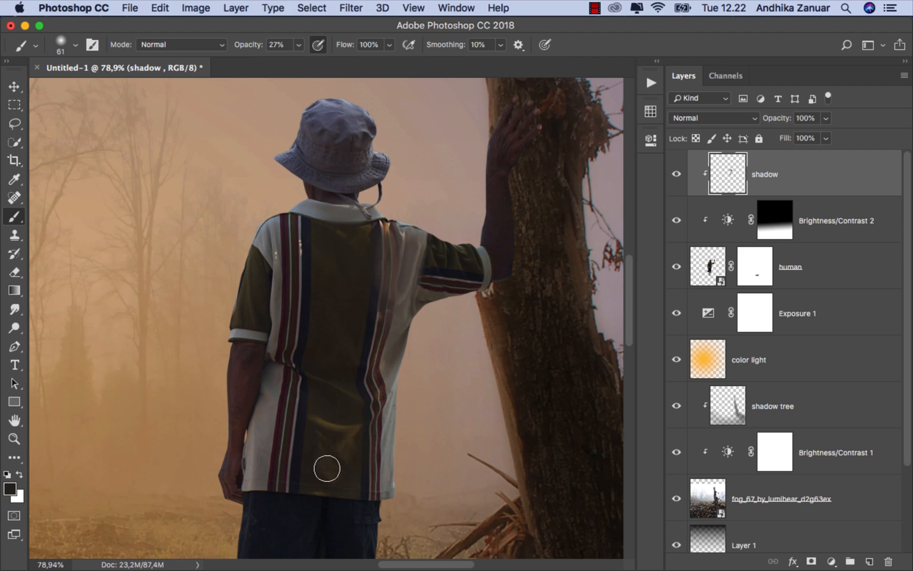
Shade the shirt's side facing the tree from the shoulder to the hem with sampled dark tones.
alt+click(389, 368)
mouse_move(399, 342)
mouse_down()
mouse_move(392, 434)
mouse_move(384, 355)
mouse_move(375, 409)
mouse_move(394, 282)
mouse_move(405, 336)
mouse_move(367, 321)
mouse_move(381, 383)
mouse_up()
alt+click(366, 298)
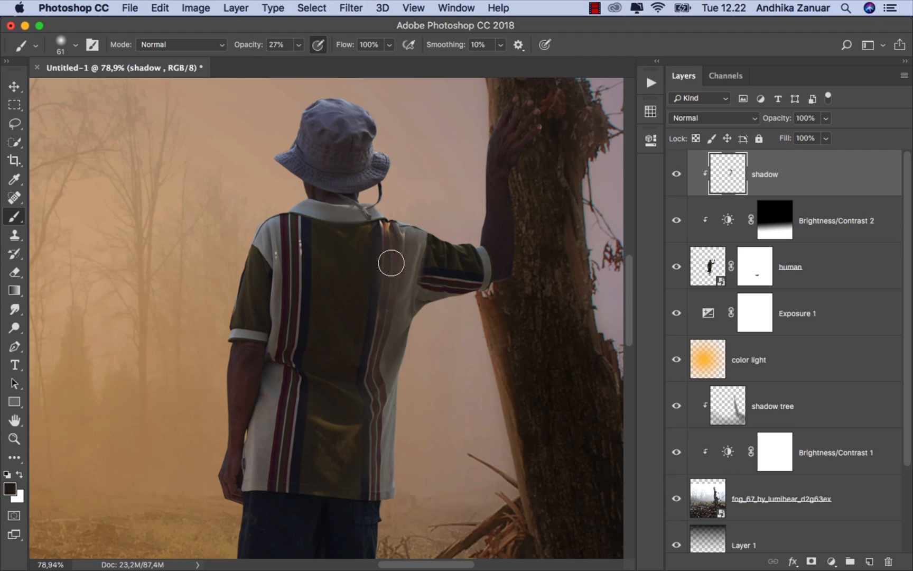
mouse_move(393, 439)
mouse_down()
mouse_move(395, 404)
mouse_move(395, 493)
mouse_up()
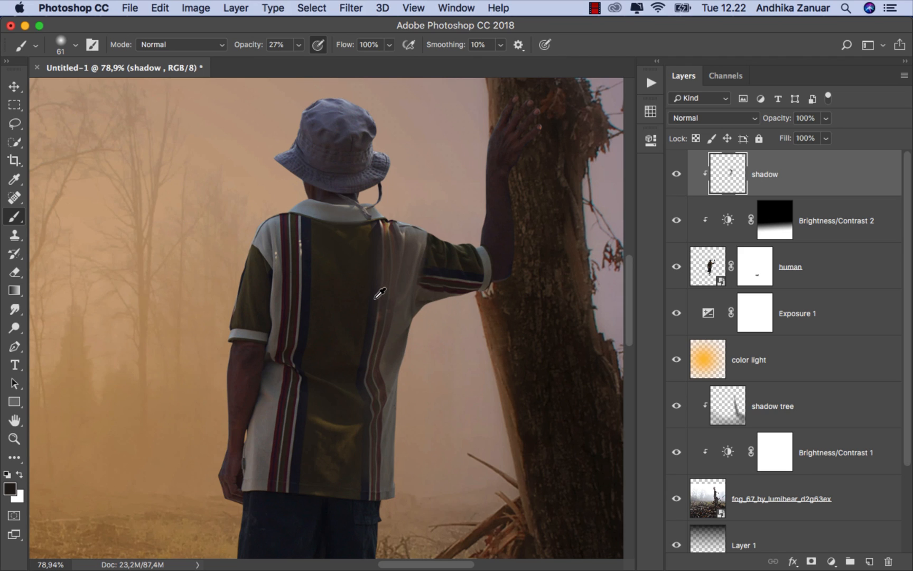
drag(397, 272, 404, 276)
drag(390, 372, 390, 426)
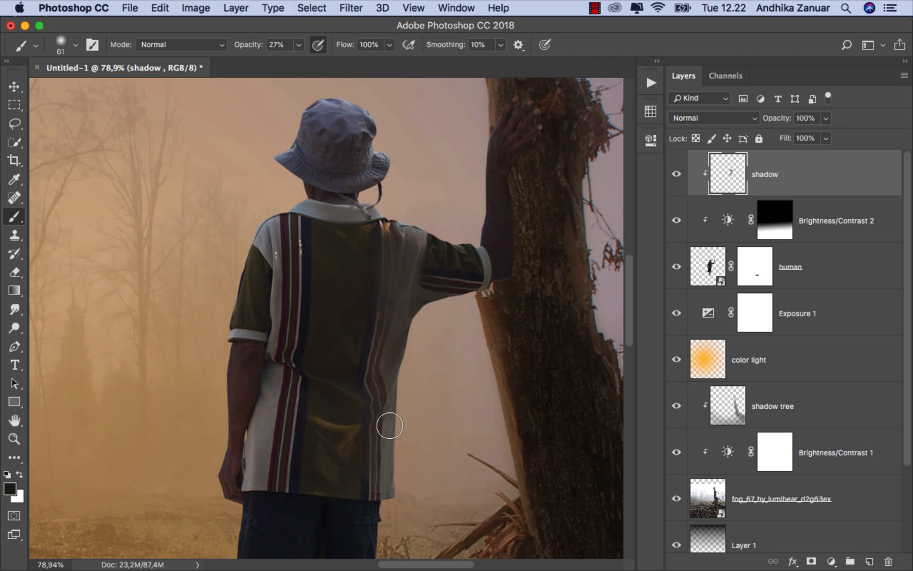
Paint a sampled dark tone over the lit edge of the leg and foot nearest the tree with a 40 px brush.
scroll(411, 468, down, 5)
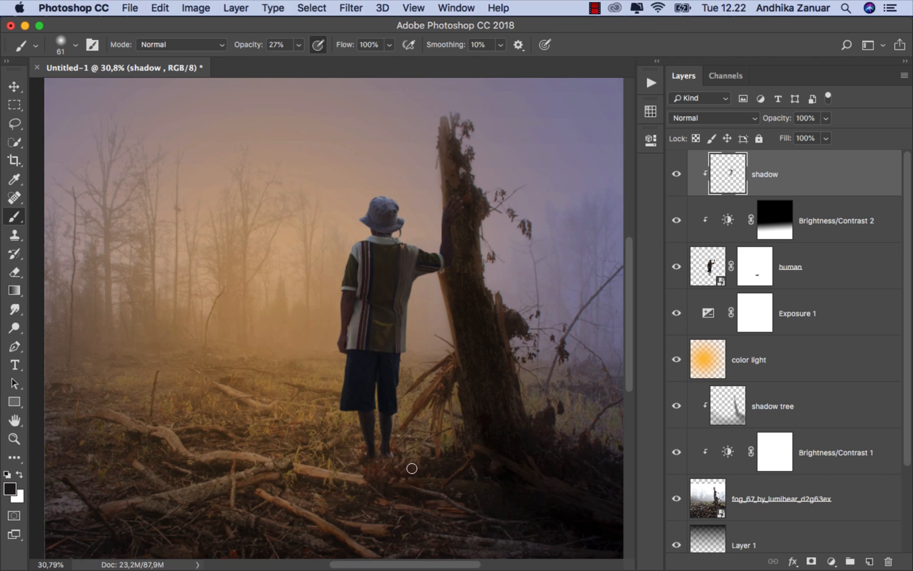
scroll(391, 429, up, 6)
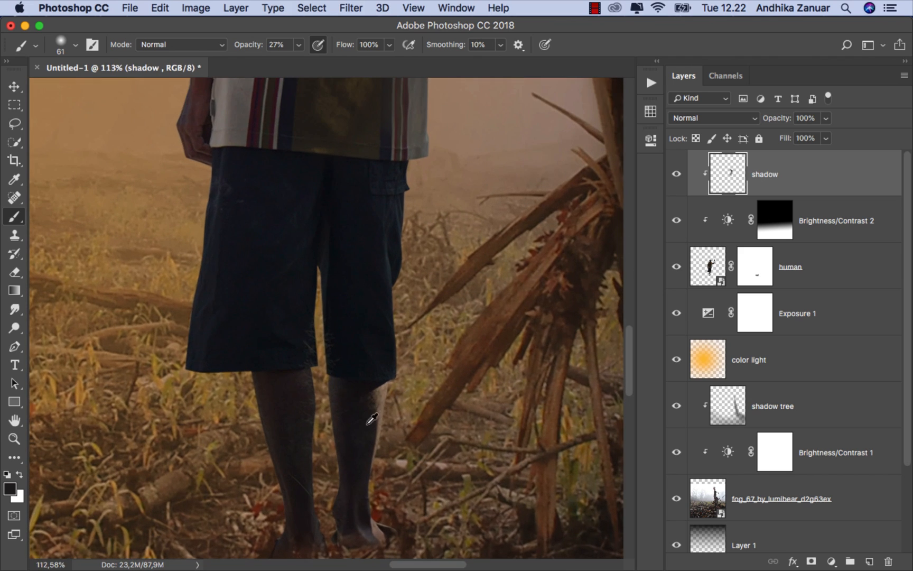
scroll(372, 421, up, 2)
drag(341, 405, 329, 402)
alt+click(348, 397)
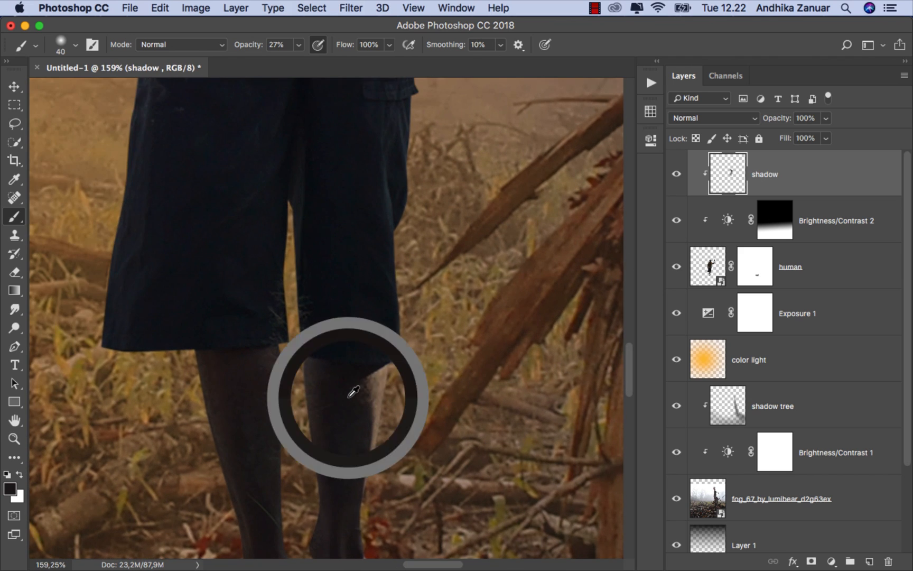
scroll(361, 454, down, 1)
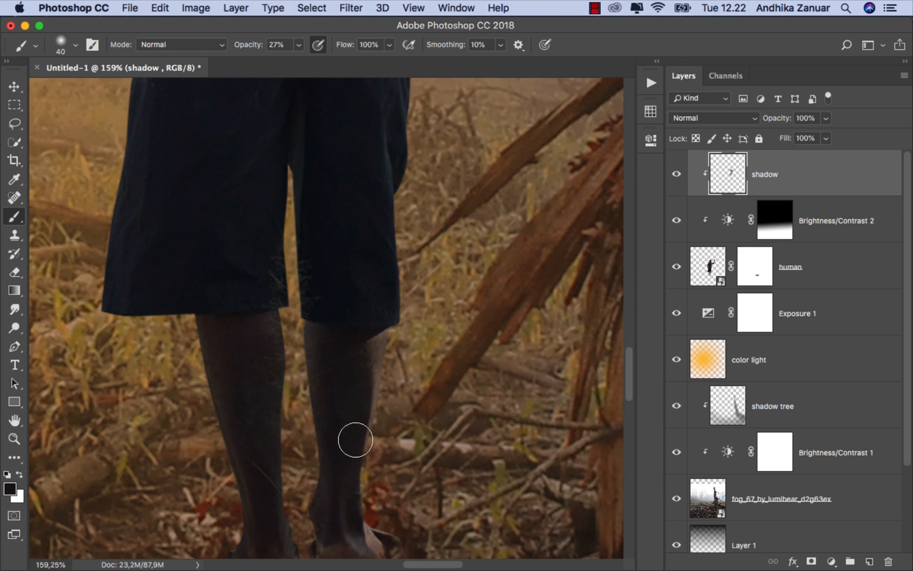
mouse_move(356, 440)
mouse_down()
mouse_move(357, 406)
mouse_move(369, 422)
mouse_move(380, 343)
mouse_move(369, 406)
mouse_move(379, 422)
mouse_move(385, 362)
mouse_up()
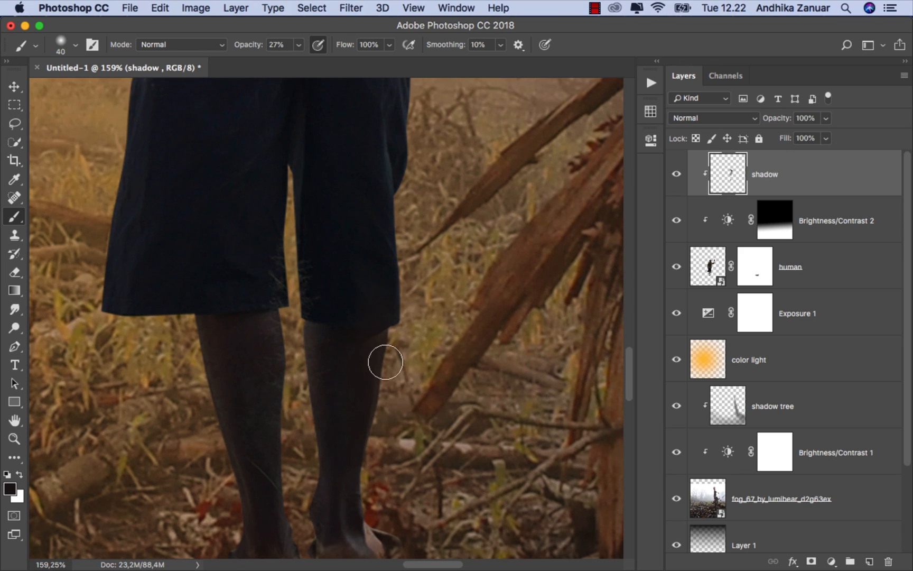
scroll(385, 363, down, 3)
drag(361, 396, 363, 455)
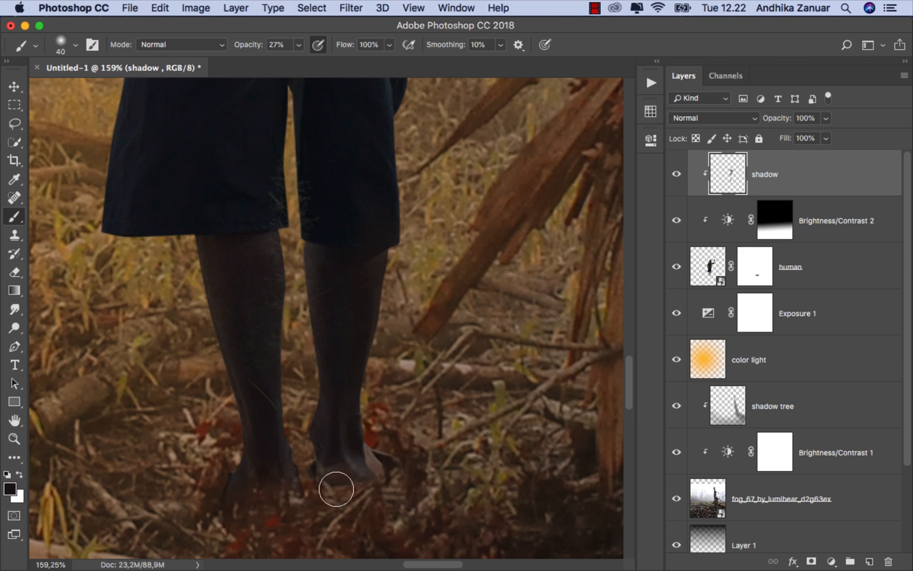
Darken the highlights on the shirt stripes farthest from the tree with sampled tones, finishing with the whole image in view.
scroll(437, 497, down, 3)
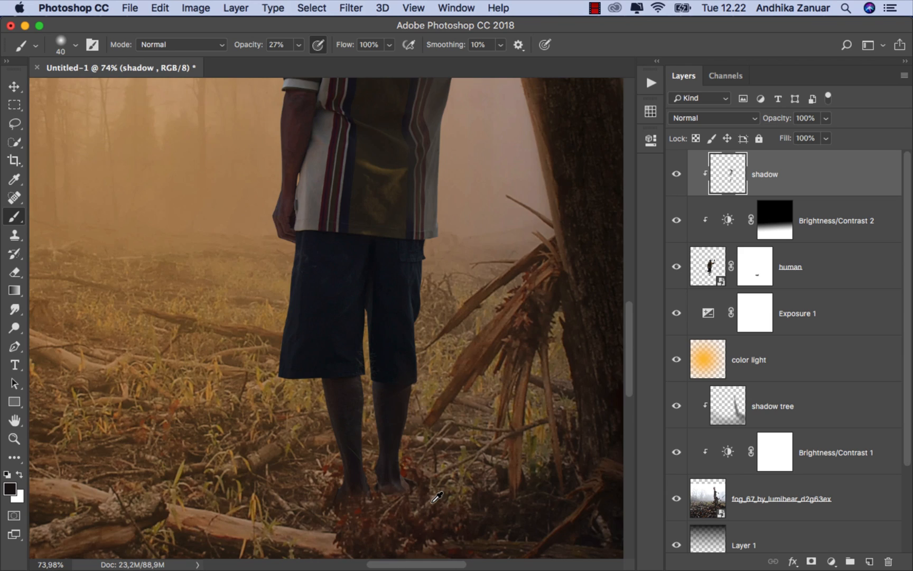
scroll(428, 503, up, 6)
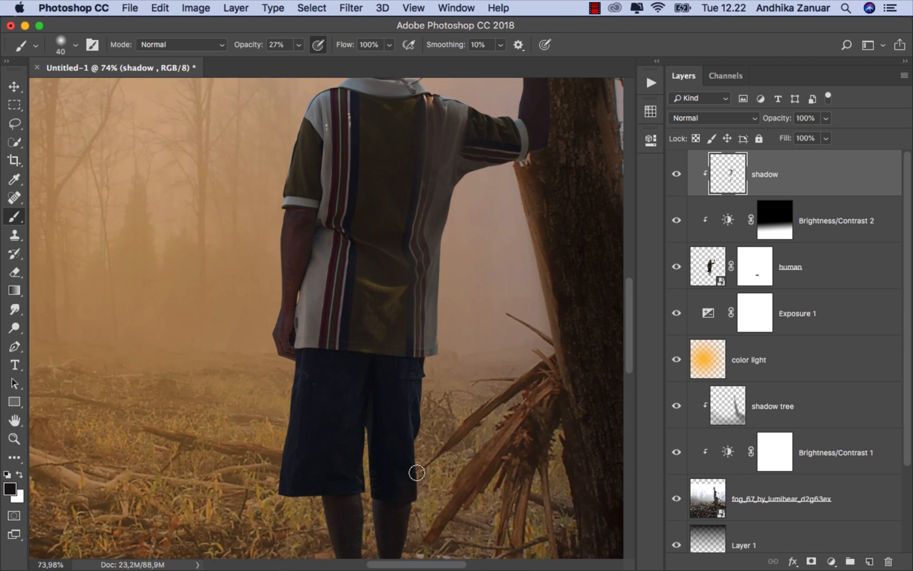
scroll(416, 472, up, 2)
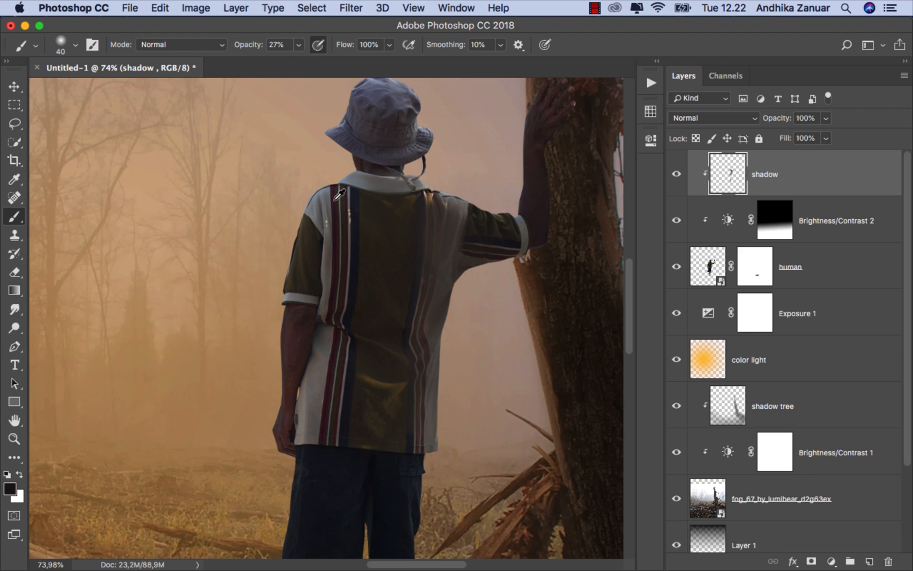
alt+click(335, 199)
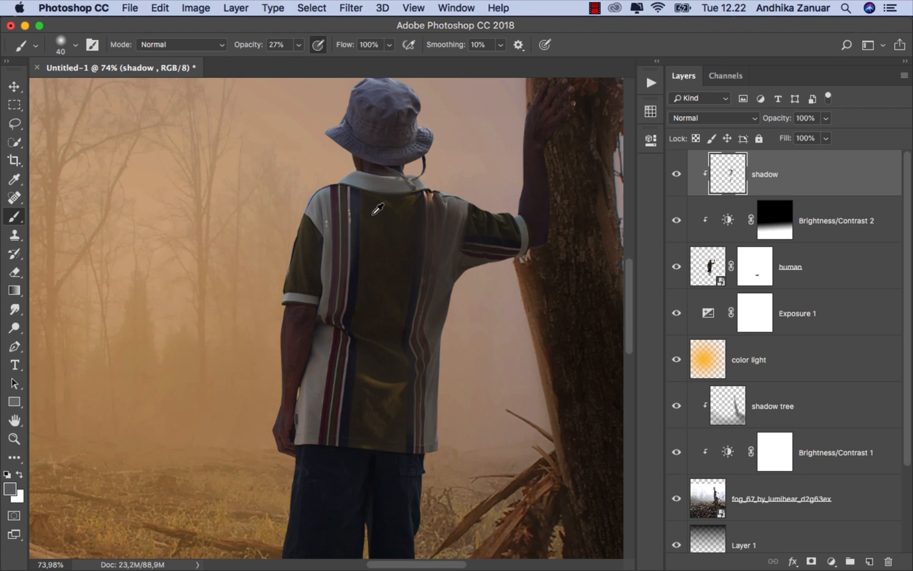
alt+click(373, 215)
mouse_move(353, 284)
mouse_down()
mouse_move(345, 214)
mouse_move(332, 203)
mouse_move(323, 215)
mouse_move(322, 208)
mouse_move(350, 278)
mouse_up()
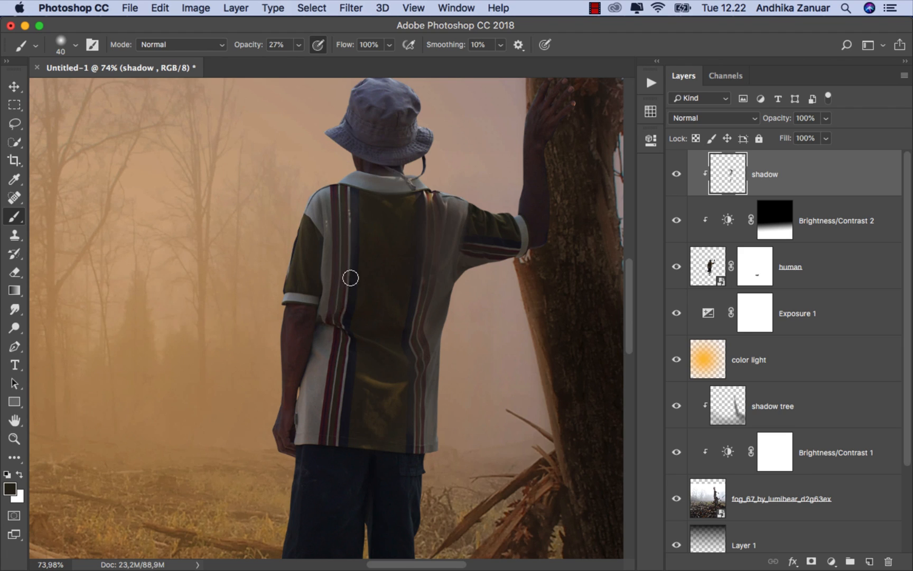
alt+click(428, 195)
click(15, 86)
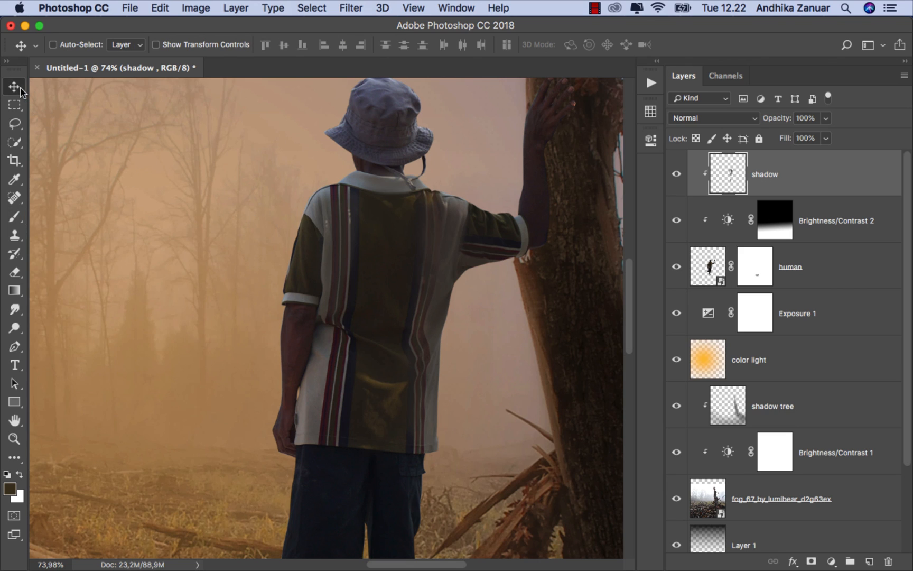
key(super+0)
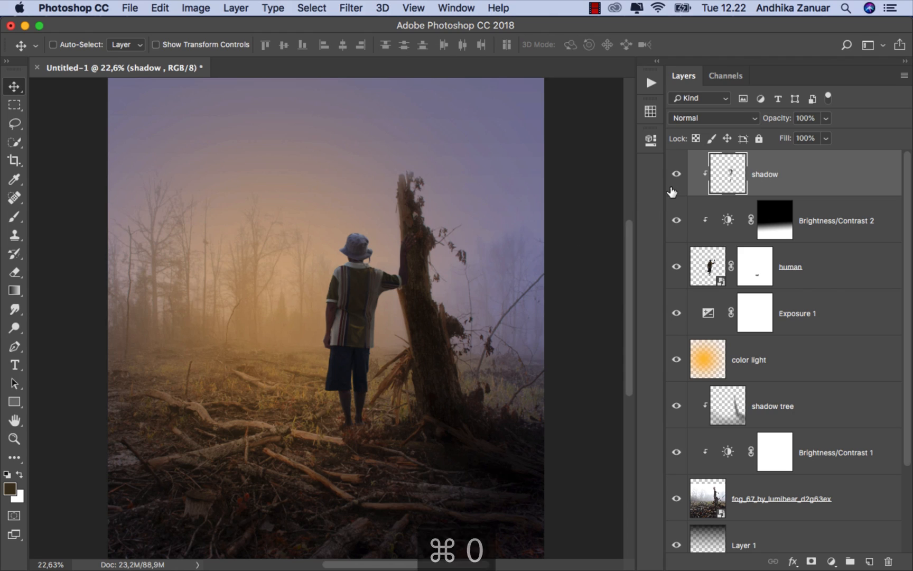
Add a Curves adjustment clipped above the shadow layer and set its white point to input 128, output 255.
click(676, 175)
click(676, 175)
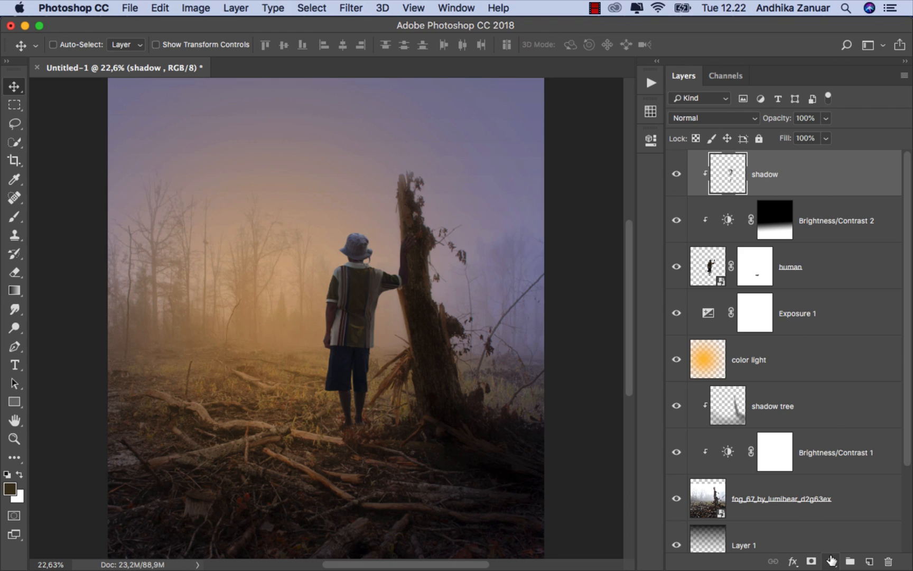
click(831, 561)
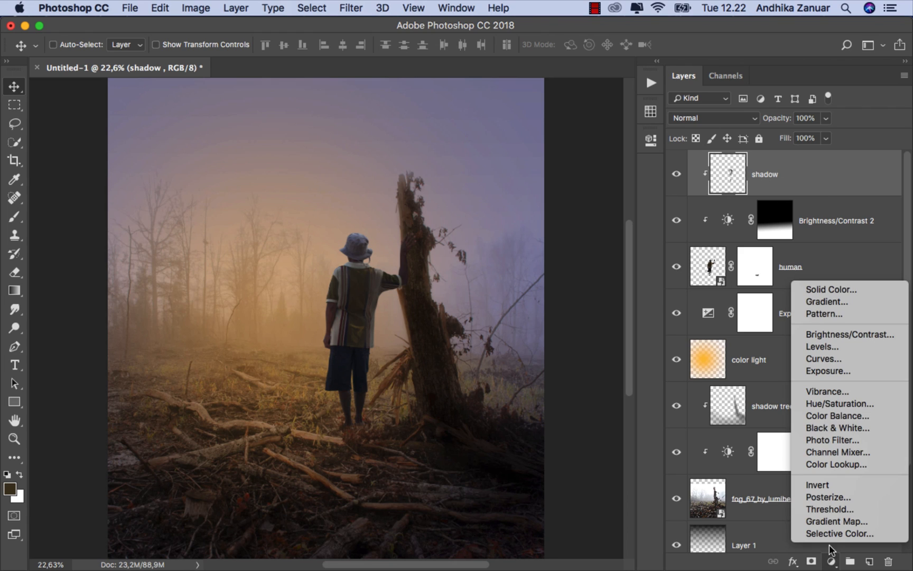
click(846, 359)
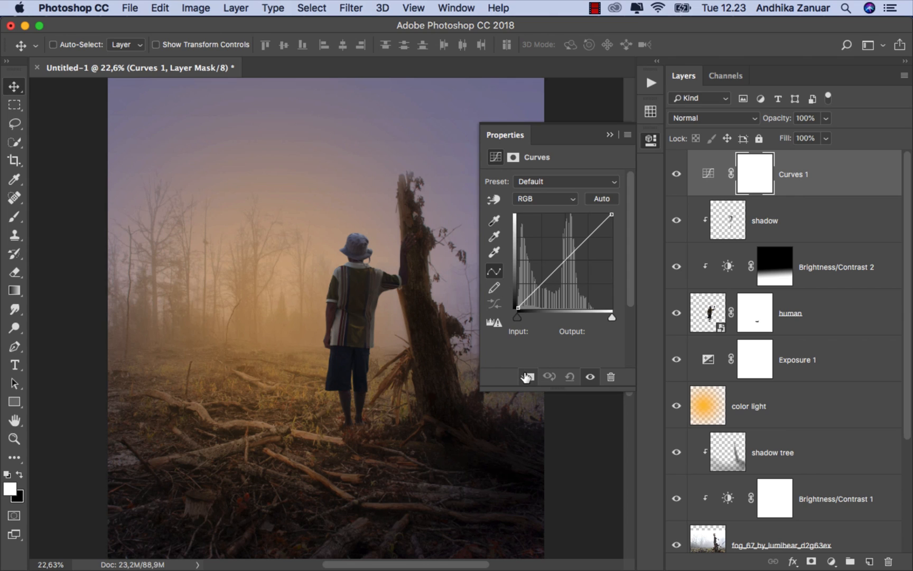
click(527, 377)
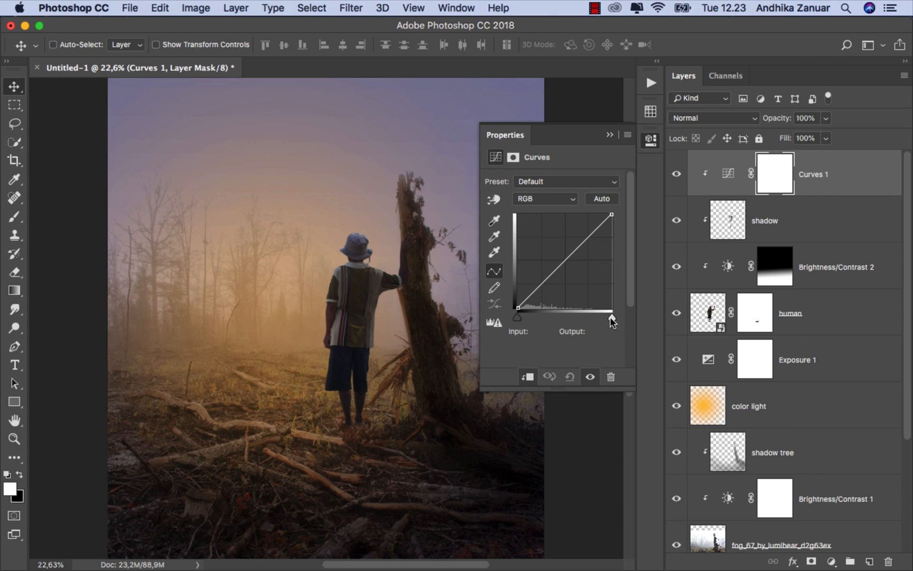
drag(612, 320, 565, 320)
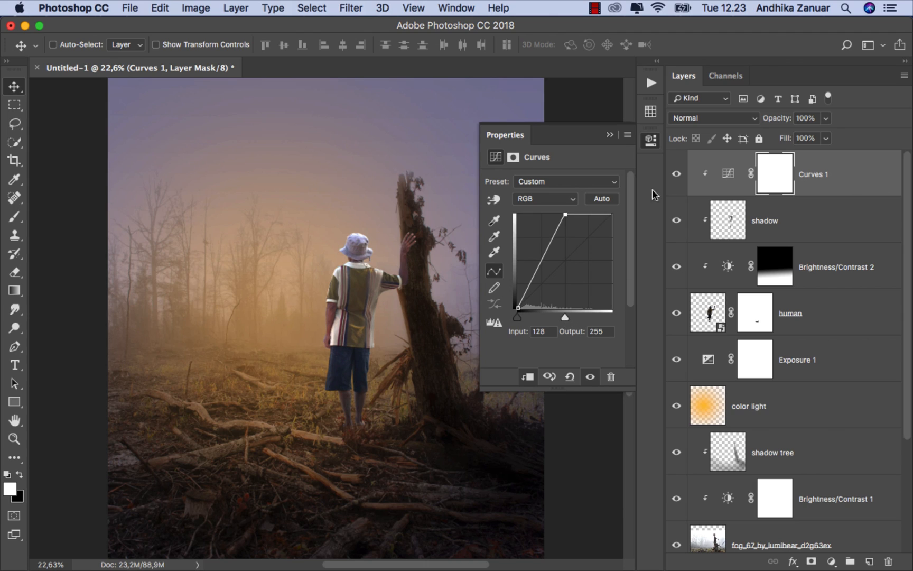
click(610, 136)
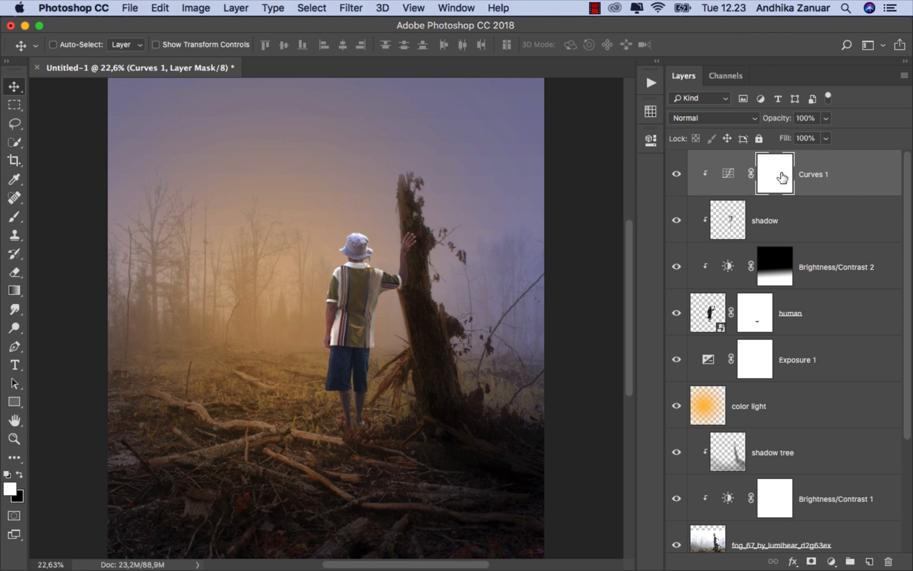
Invert the Curves mask to black and paint white along the hat's top edge with a 40 px brush at 100% opacity.
key(super+i)
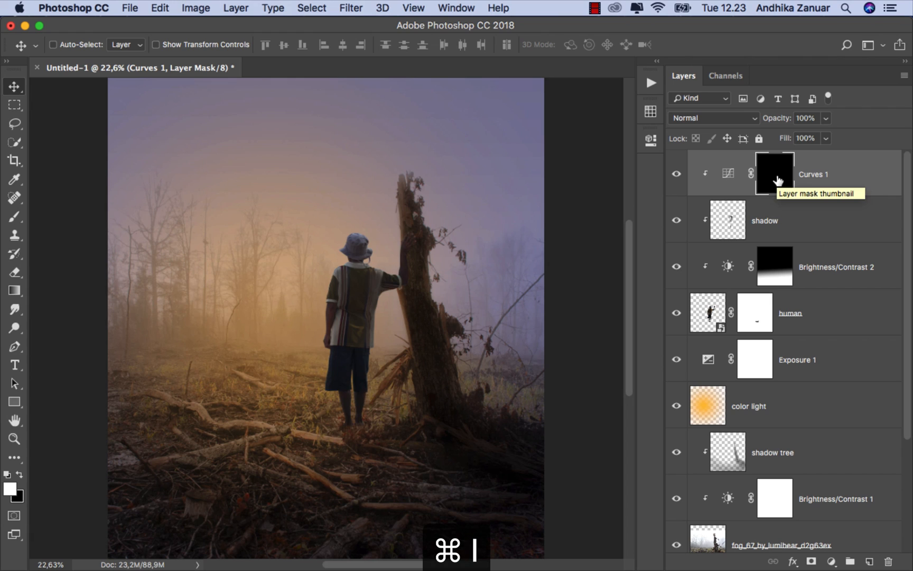
click(16, 217)
click(67, 216)
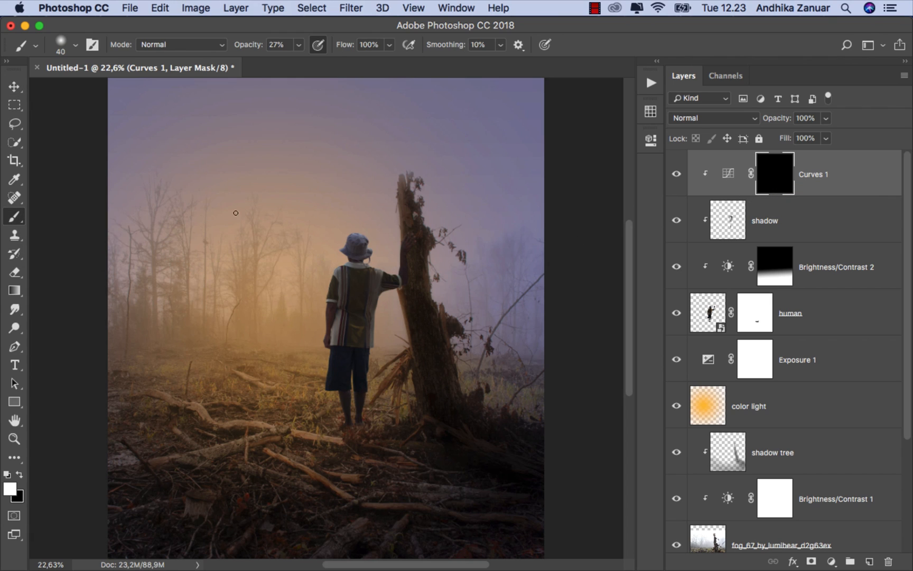
scroll(362, 233, up, 8)
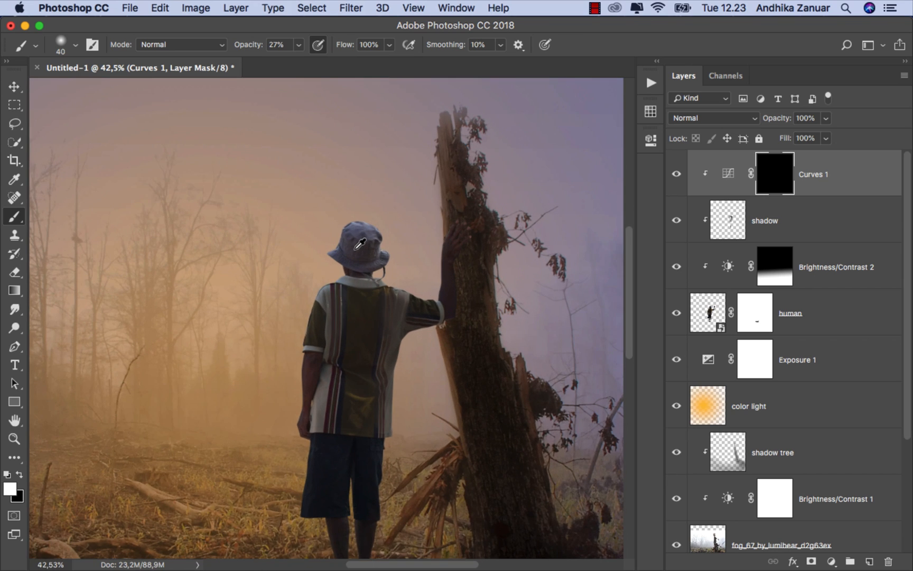
scroll(354, 213, up, 1)
mouse_move(299, 44)
mouse_down()
mouse_move(318, 62)
mouse_move(354, 38)
mouse_move(345, 36)
mouse_up()
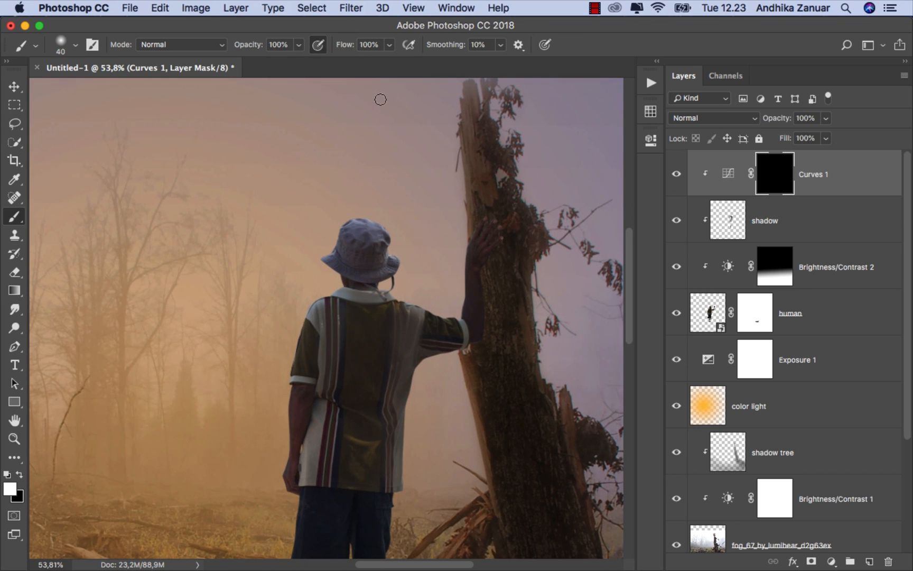
scroll(370, 255, up, 4)
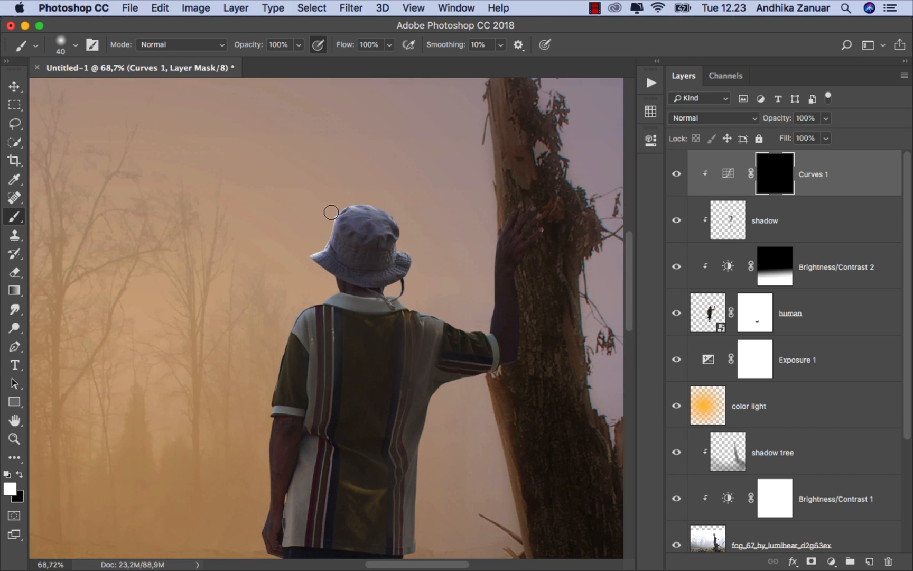
drag(331, 212, 389, 208)
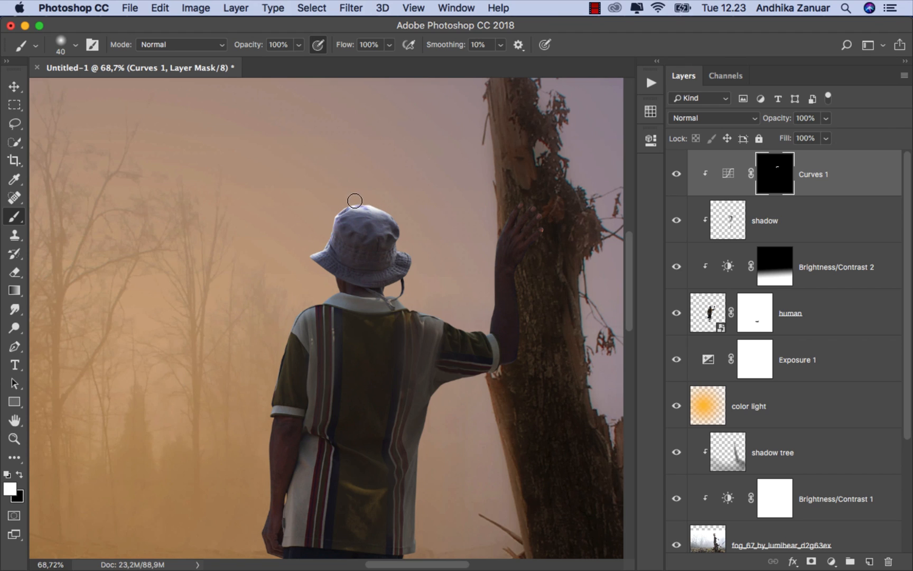
Paint the Curves highlight along the man's outer shoulder, arm, shorts and legs, reducing the brush to 20 px.
mouse_move(302, 263)
mouse_down()
mouse_move(297, 209)
mouse_move(308, 232)
mouse_move(290, 248)
mouse_move(267, 316)
mouse_up()
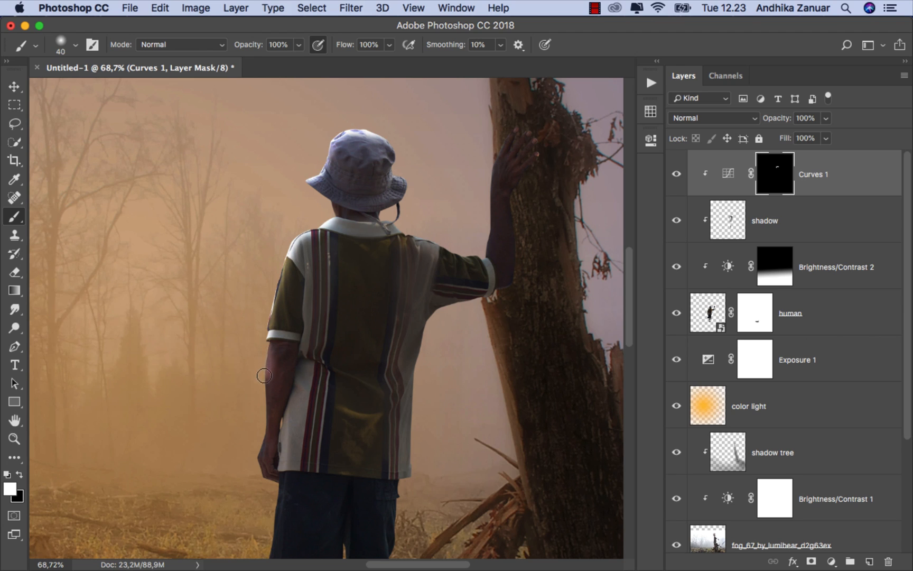
drag(264, 375, 262, 404)
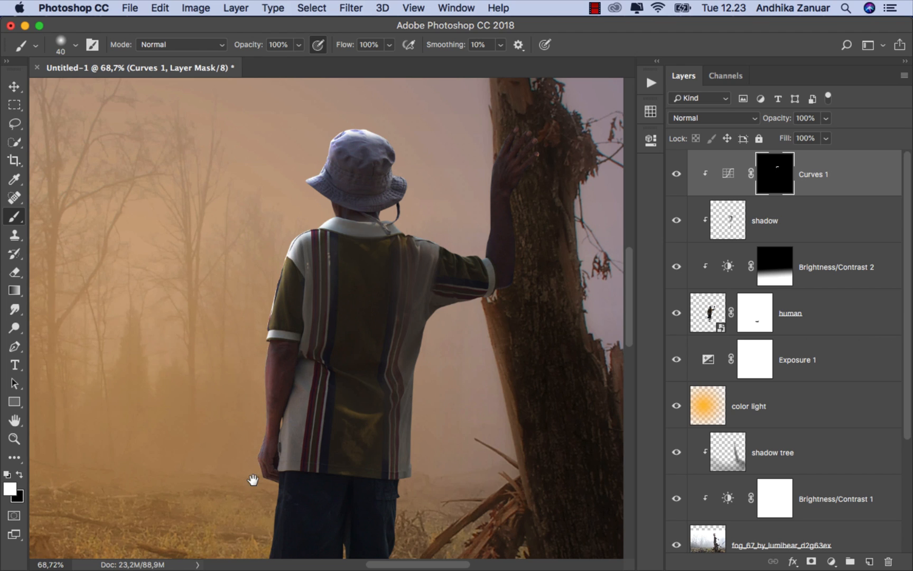
mouse_move(253, 479)
mouse_down()
mouse_move(274, 217)
mouse_move(298, 252)
mouse_move(284, 368)
mouse_up()
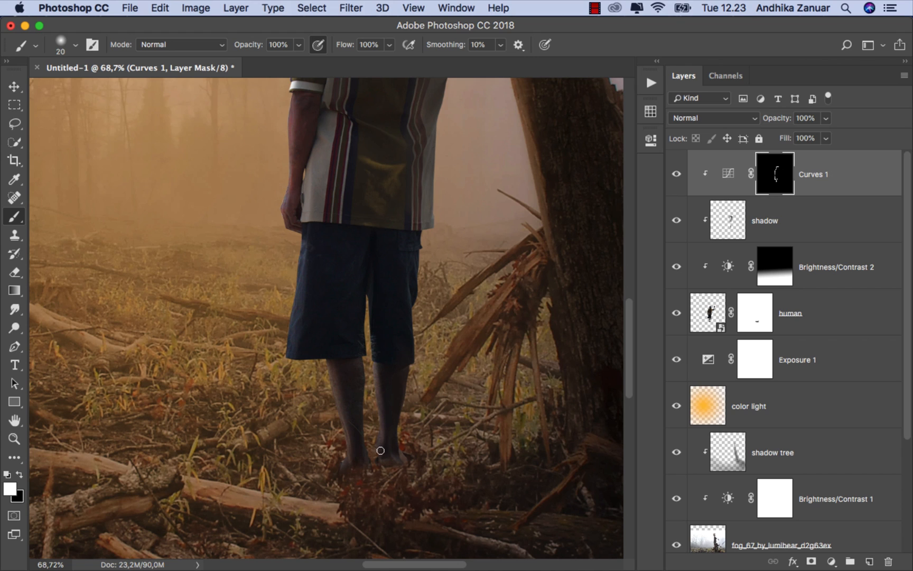
Softly brighten the hat, raised arm and body edges down to the feet in the Curves mask with a 90 px brush at 26% opacity.
drag(441, 159, 370, 402)
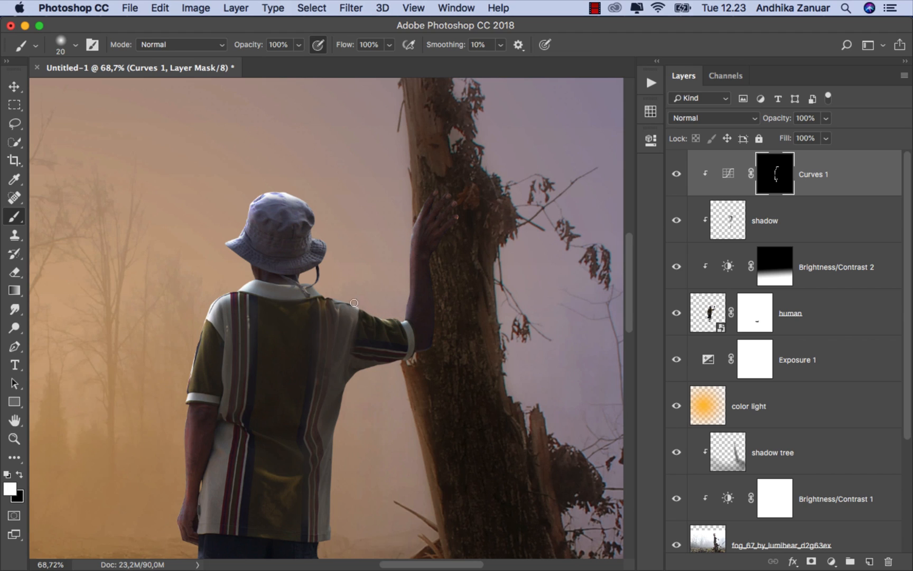
right_click(347, 171)
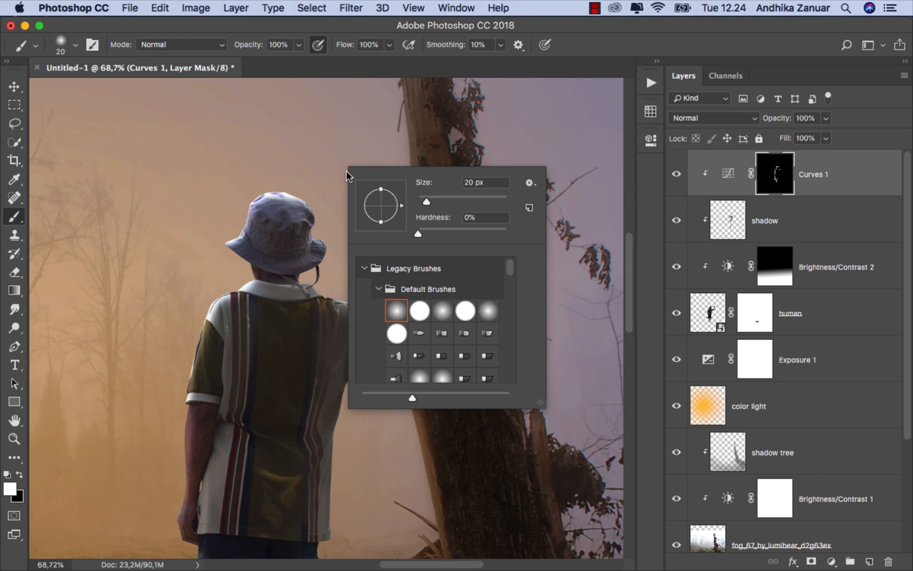
click(457, 201)
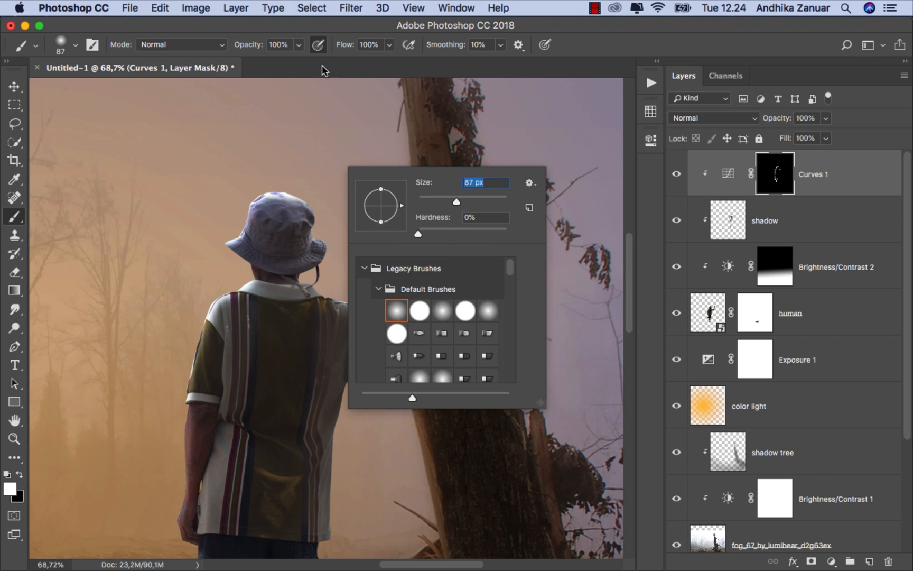
drag(299, 48, 251, 63)
key(bracketright)
mouse_move(424, 230)
mouse_down()
mouse_move(424, 179)
mouse_move(420, 203)
mouse_up()
mouse_move(319, 209)
mouse_down()
mouse_move(271, 185)
mouse_move(272, 205)
mouse_move(308, 179)
mouse_move(284, 210)
mouse_move(237, 216)
mouse_move(275, 173)
mouse_move(236, 234)
mouse_up()
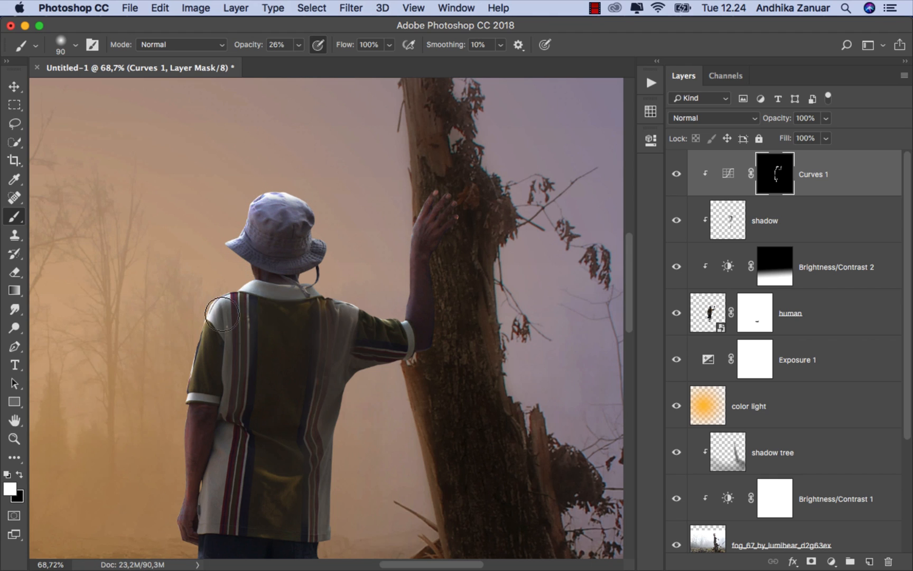
scroll(227, 285, down, 3)
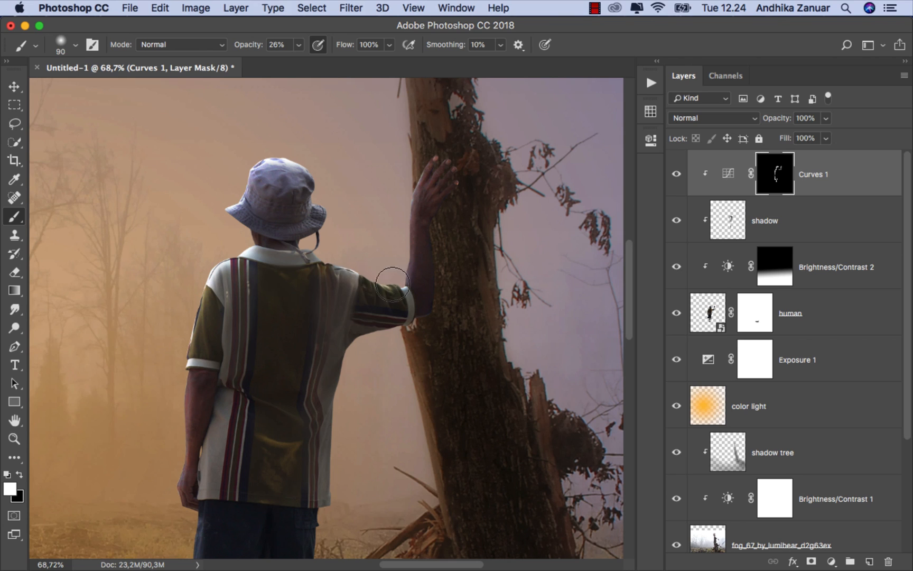
scroll(218, 259, down, 2)
scroll(163, 397, down, 6)
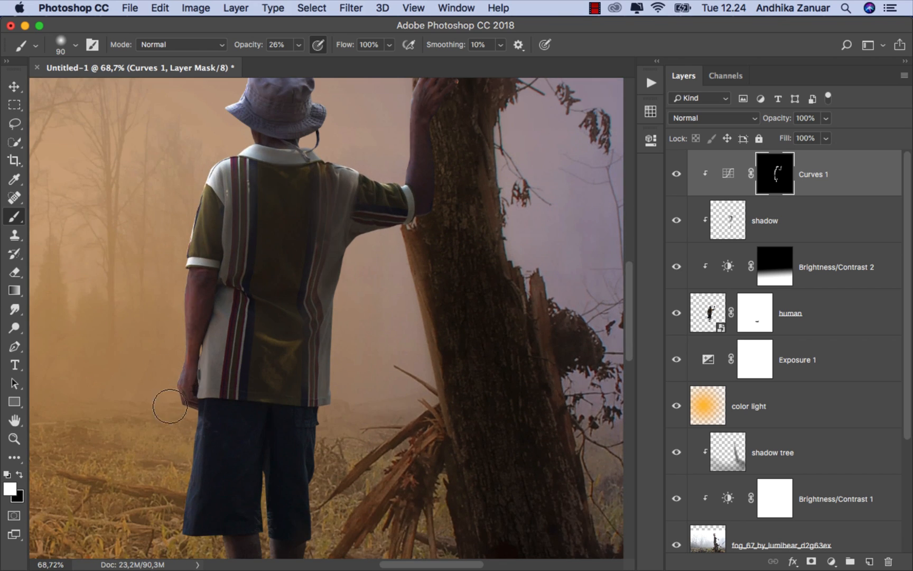
scroll(170, 407, down, 10)
scroll(194, 426, down, 3)
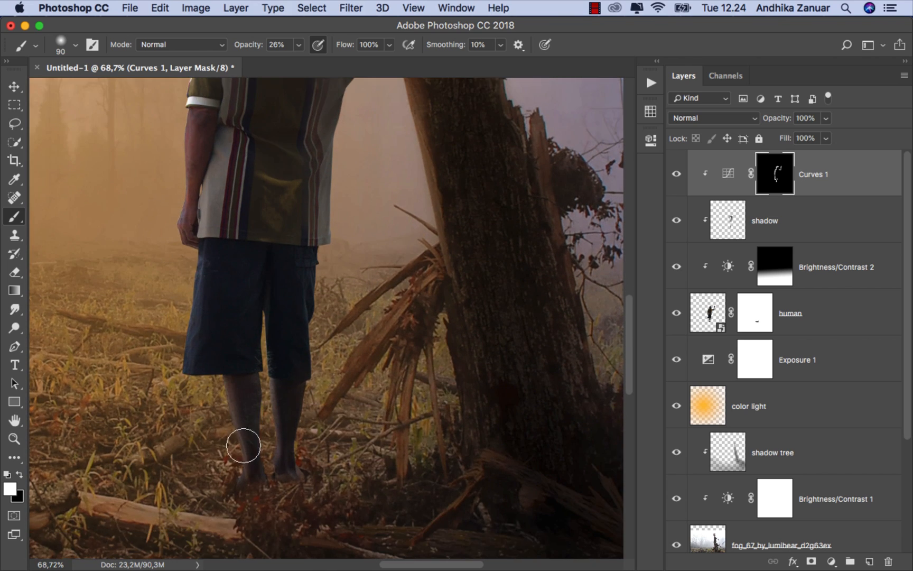
Compare the whole image with the Curves adjustment hidden and shown.
click(14, 86)
key(super+0)
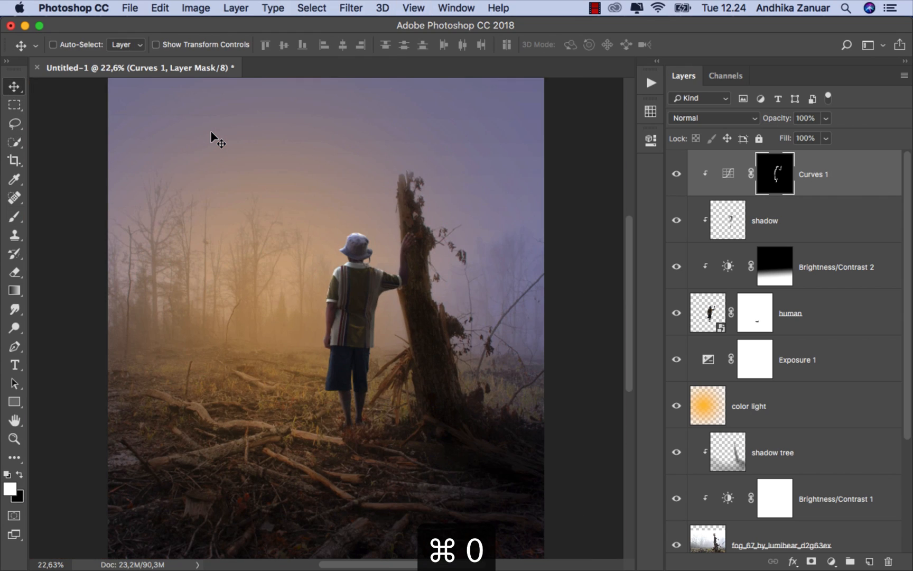
click(677, 174)
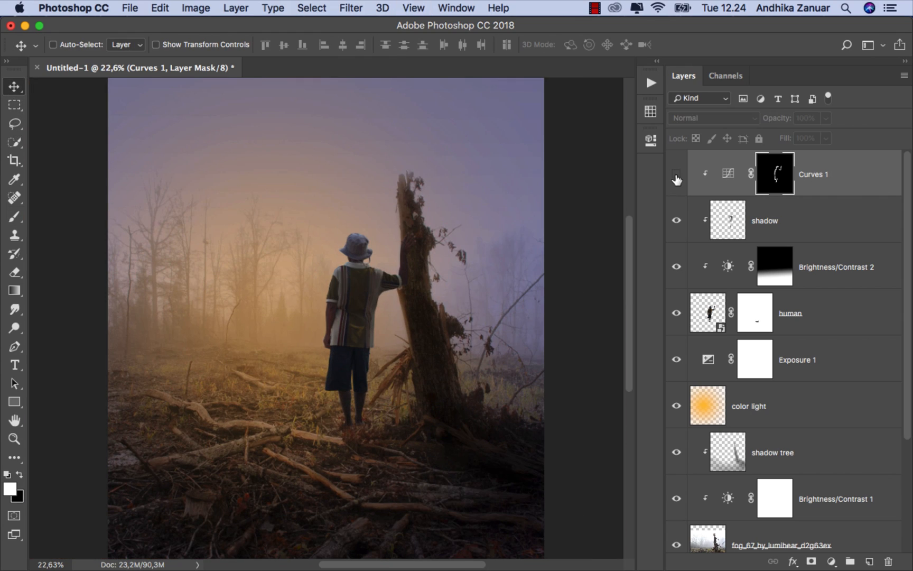
click(676, 175)
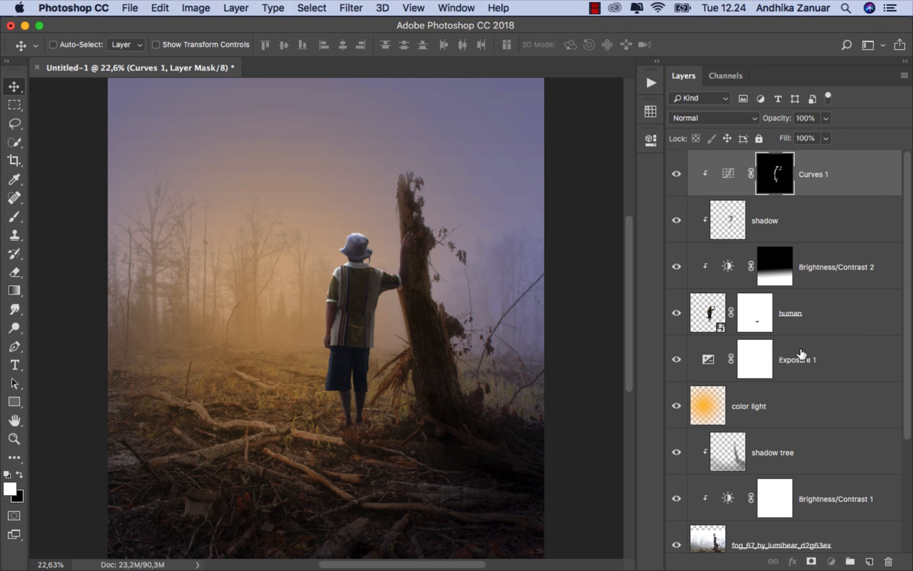
Add a new layer above Exposure 1, beneath the human layer, and name it shadow.
click(802, 353)
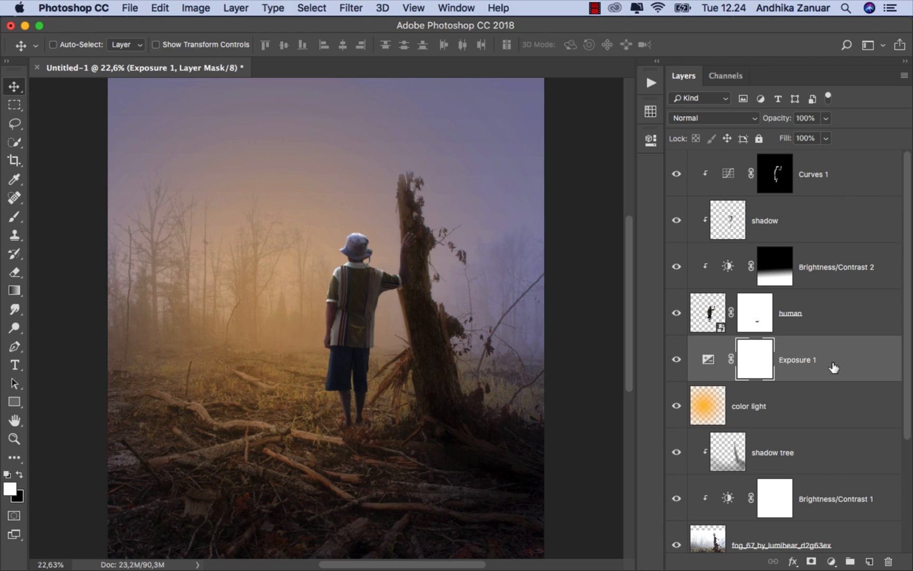
click(870, 561)
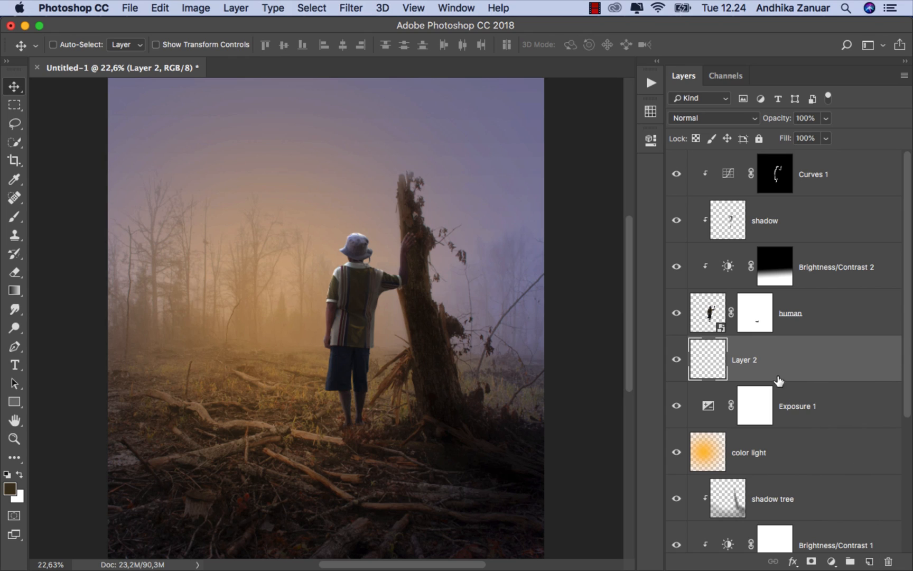
double_click(753, 364)
text(shadow)
key(Return)
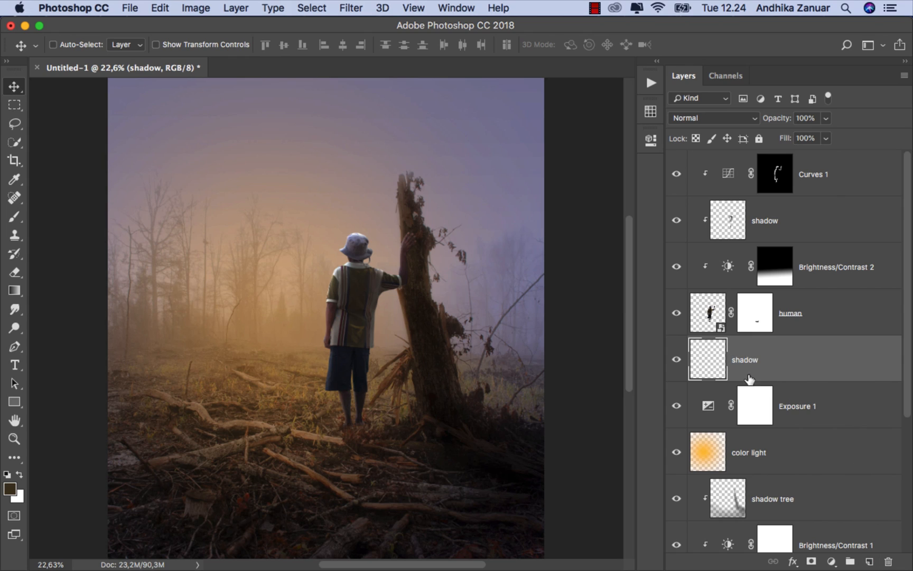
Paint a black ground shadow from the man's feet across the branches beside the tree base with a 50 px brush at 26% opacity.
click(16, 217)
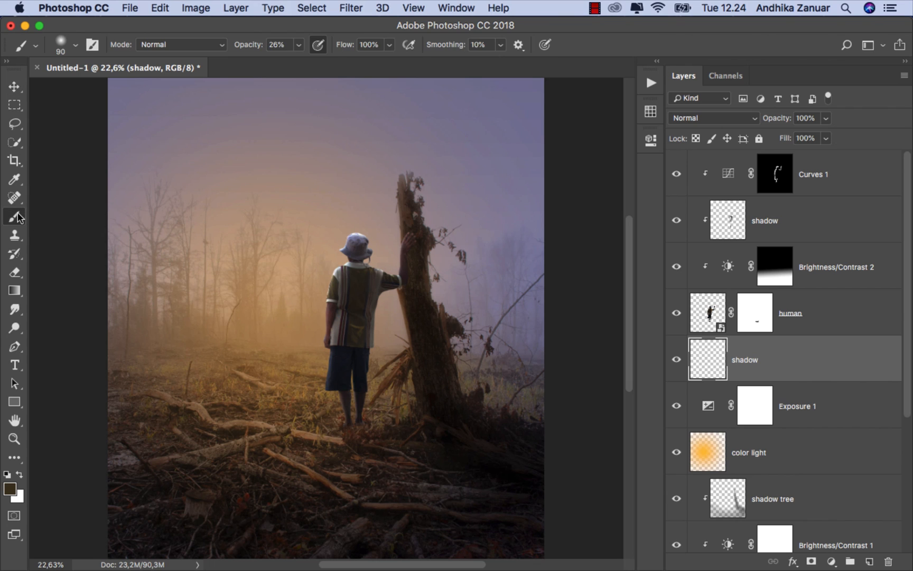
scroll(367, 479, up, 5)
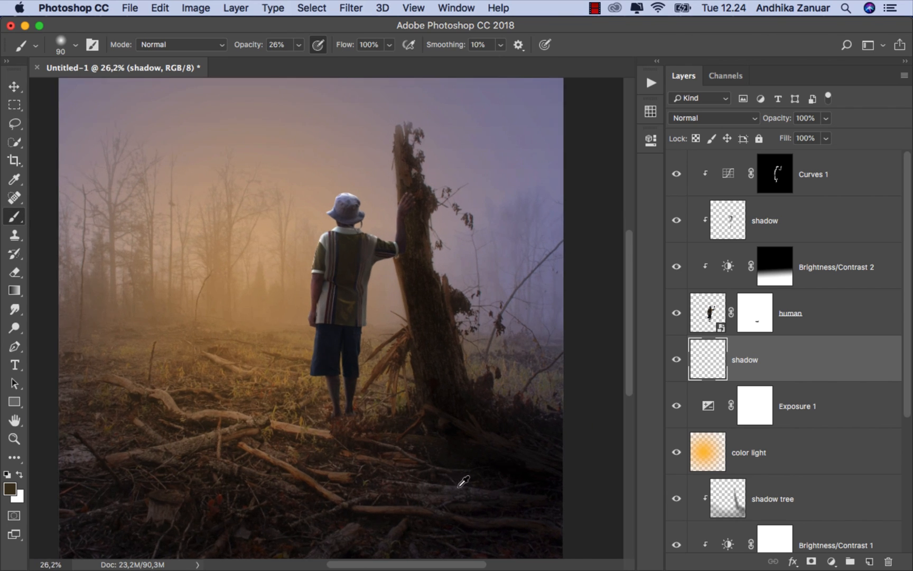
scroll(434, 458, down, 3)
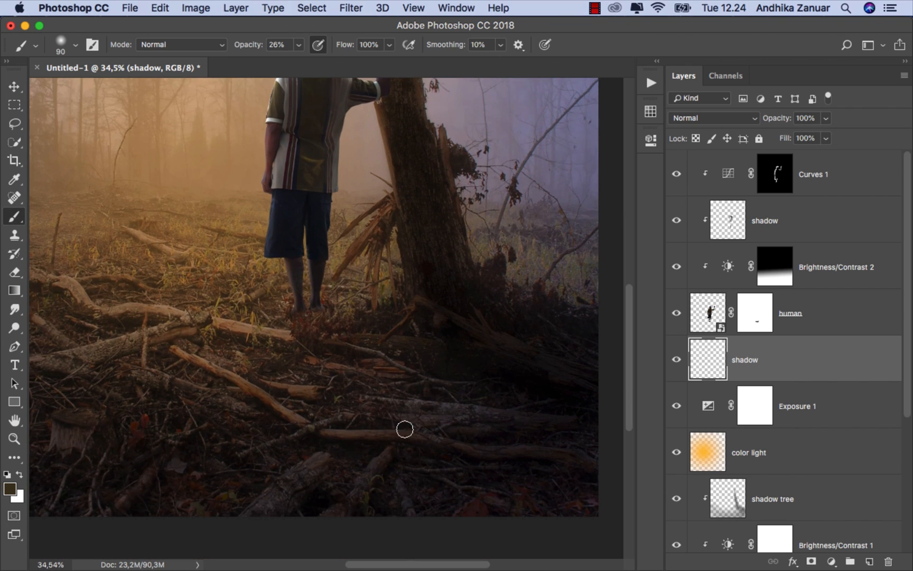
key(bracketleft)
key(bracketleft)
key(bracketleft)
key(alt+super+z)
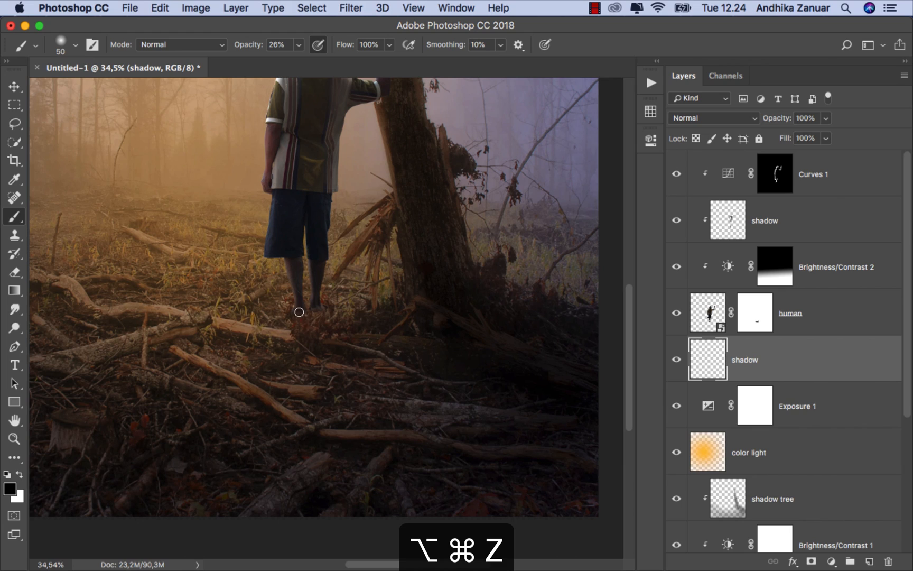
drag(314, 308, 336, 326)
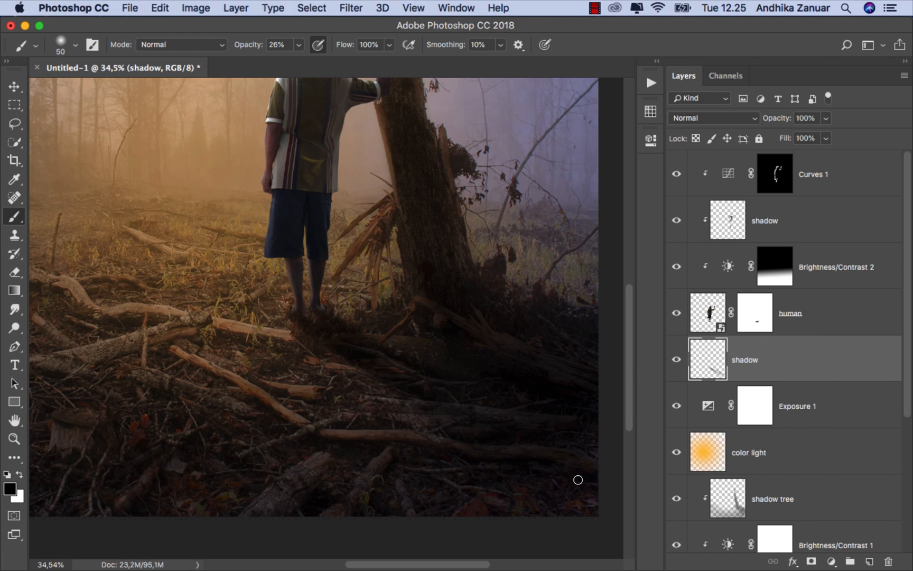
Lower the ground shadow layer's opacity to 70% while viewing the whole image.
key(super+0)
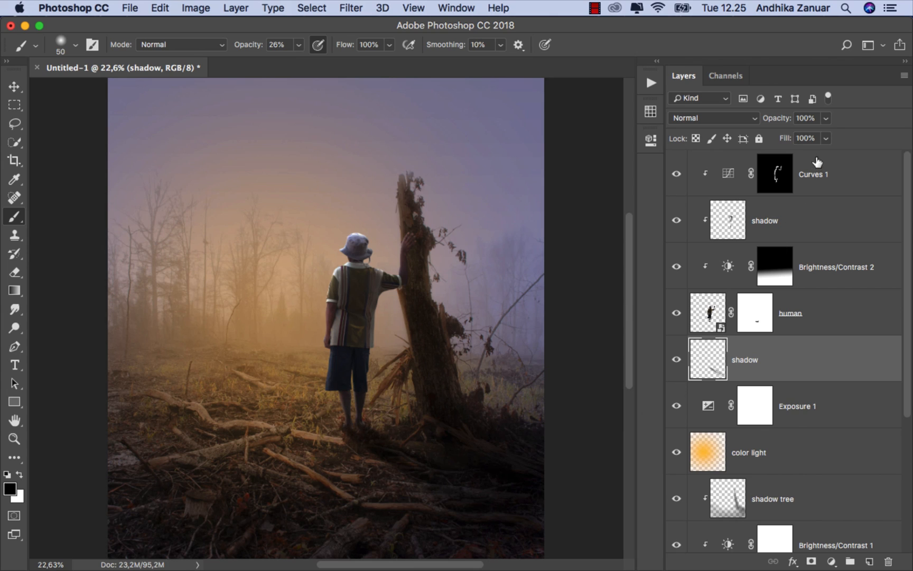
click(828, 124)
drag(828, 135, 809, 139)
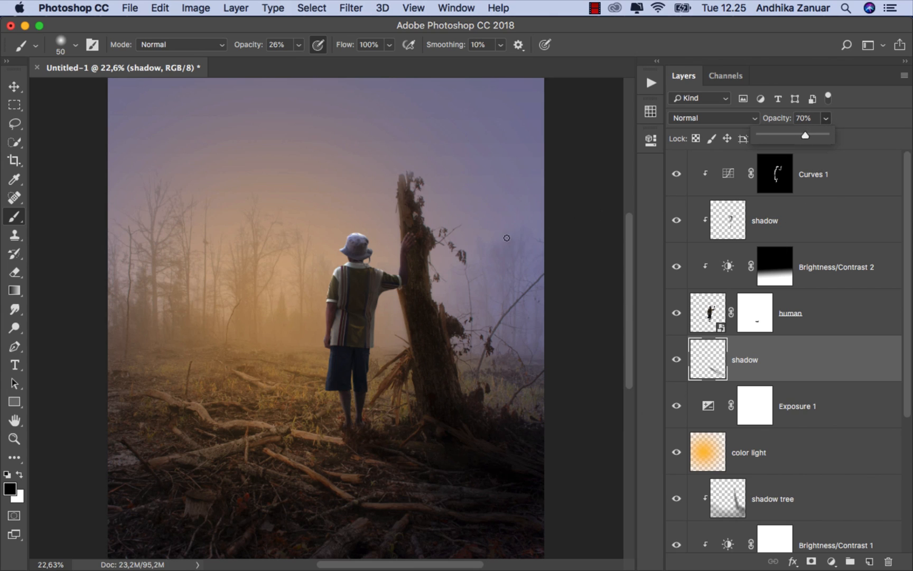
Compare the whole image with the ground shadow layer hidden and shown.
click(14, 86)
scroll(415, 271, down, 3)
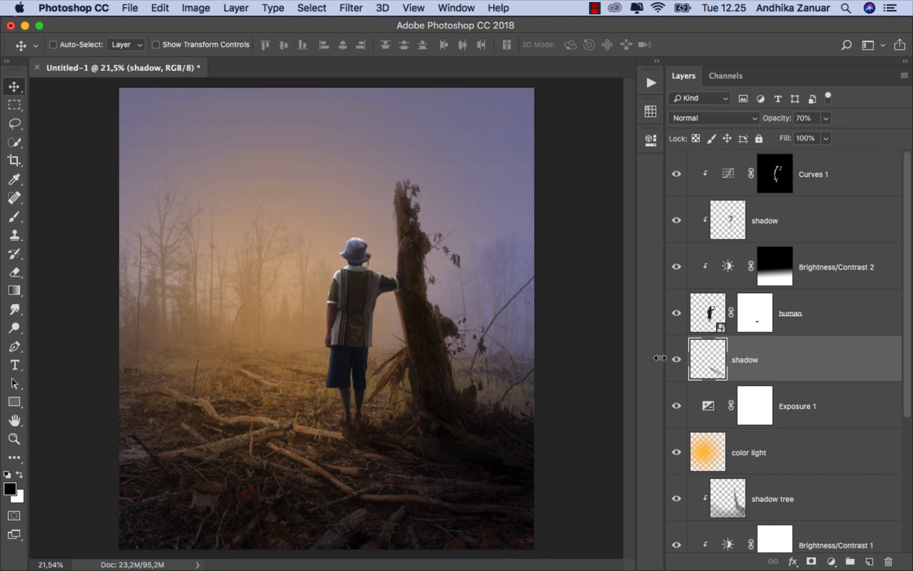
click(677, 362)
Add a new layer above Curves 1 at the top of the stack and name it light.
click(832, 175)
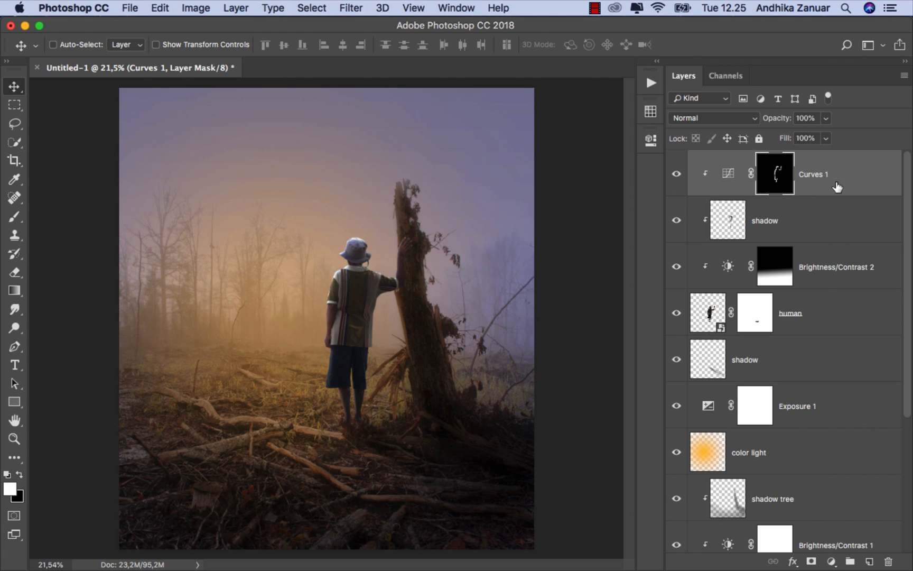
click(834, 172)
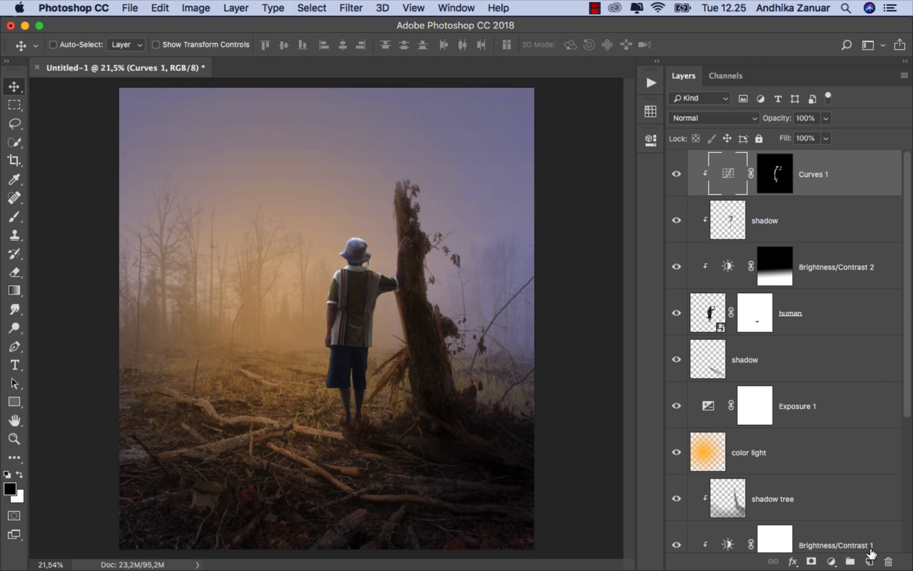
click(870, 559)
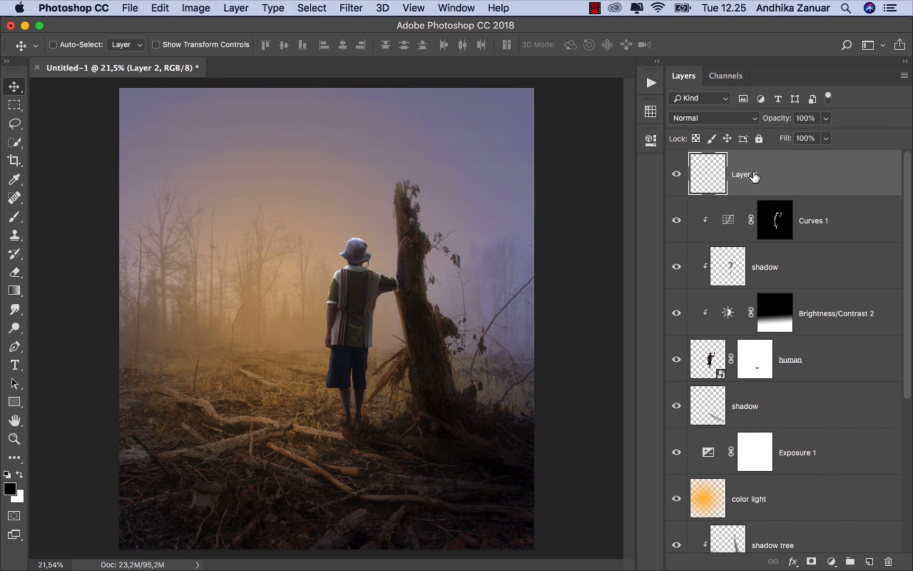
key(BackSpace)
key(Return)
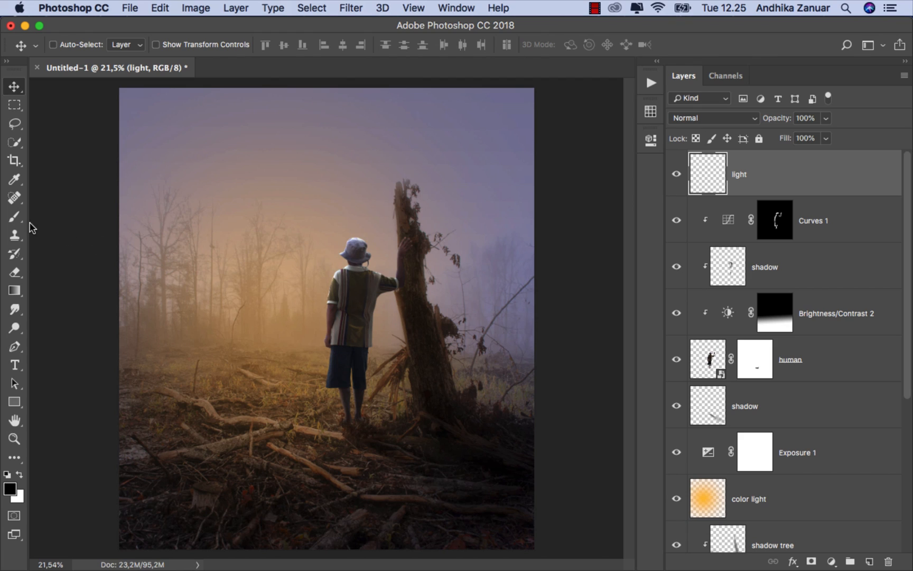
Set the brush's foreground color to orange ff9812.
click(14, 218)
click(63, 217)
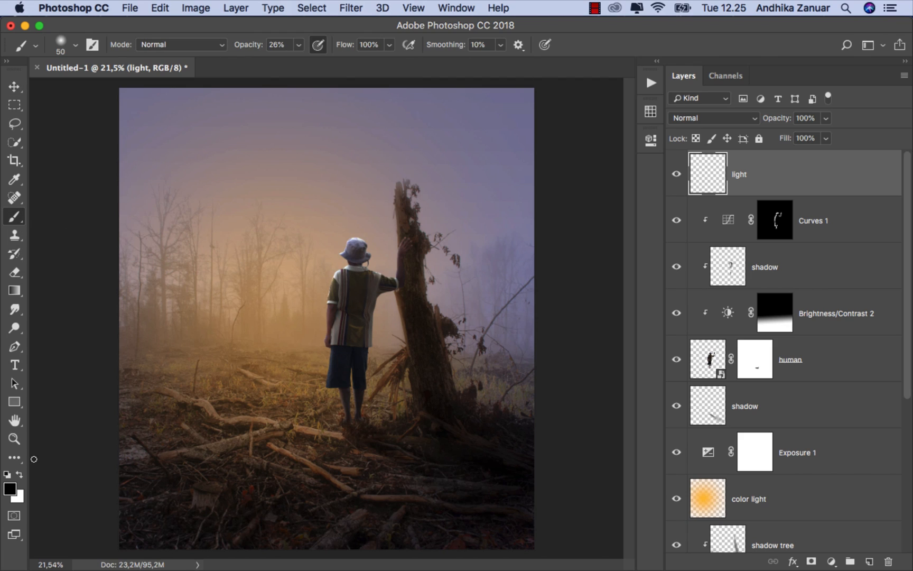
click(10, 488)
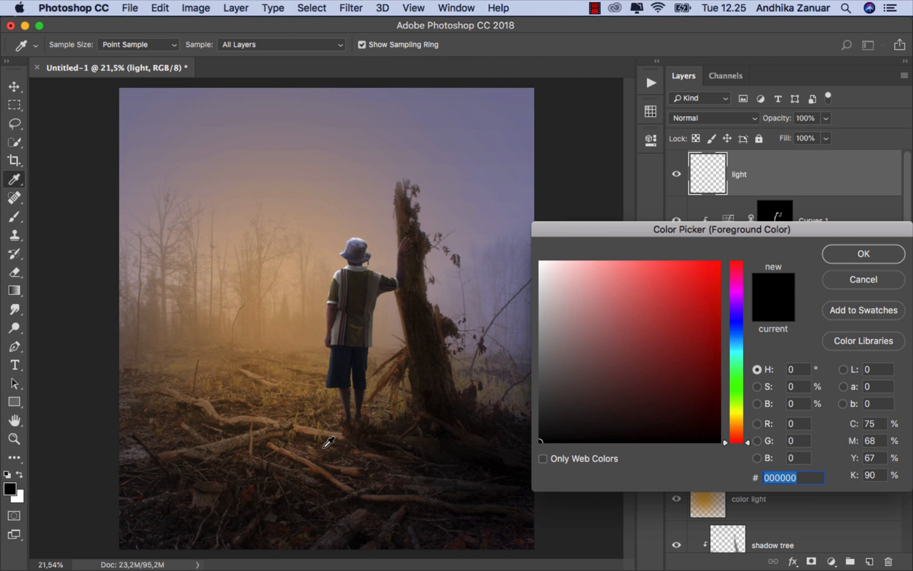
click(739, 427)
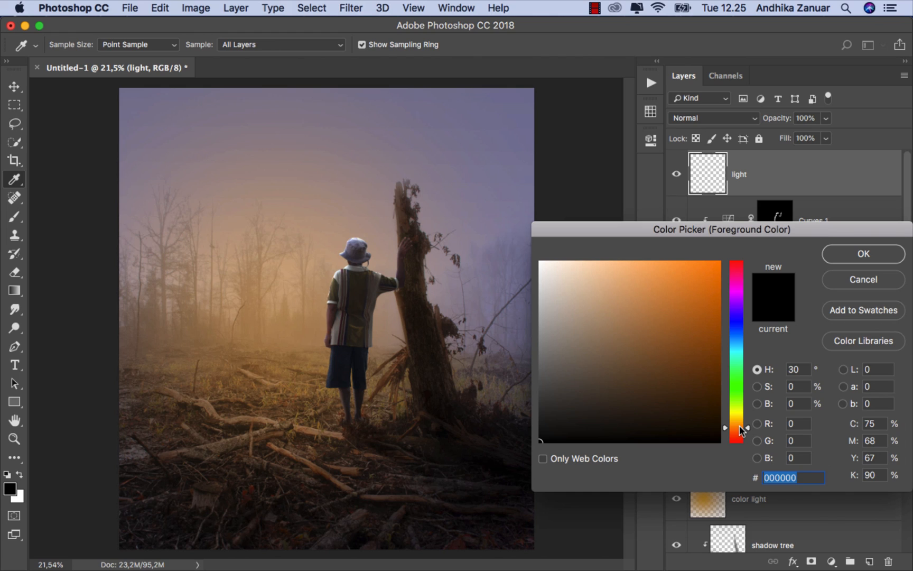
drag(739, 426, 740, 424)
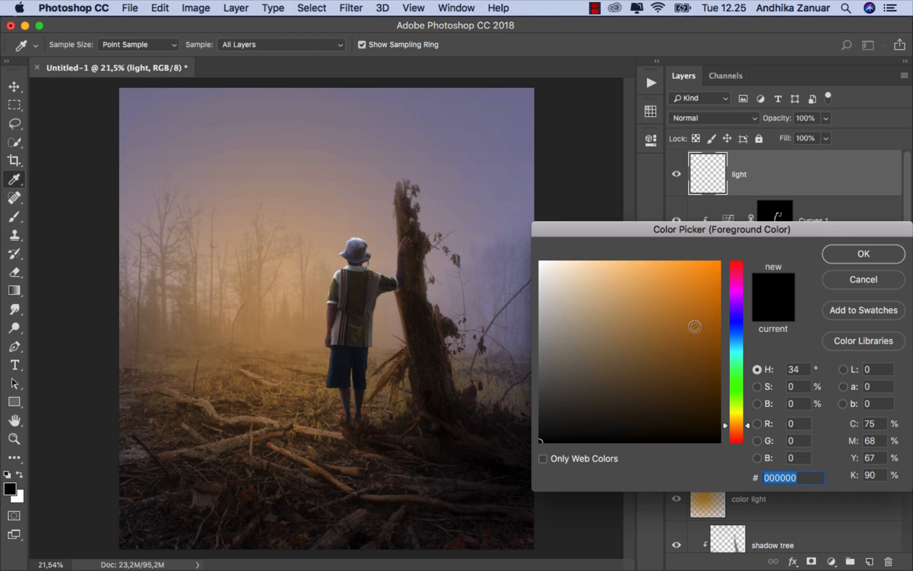
drag(696, 295, 710, 249)
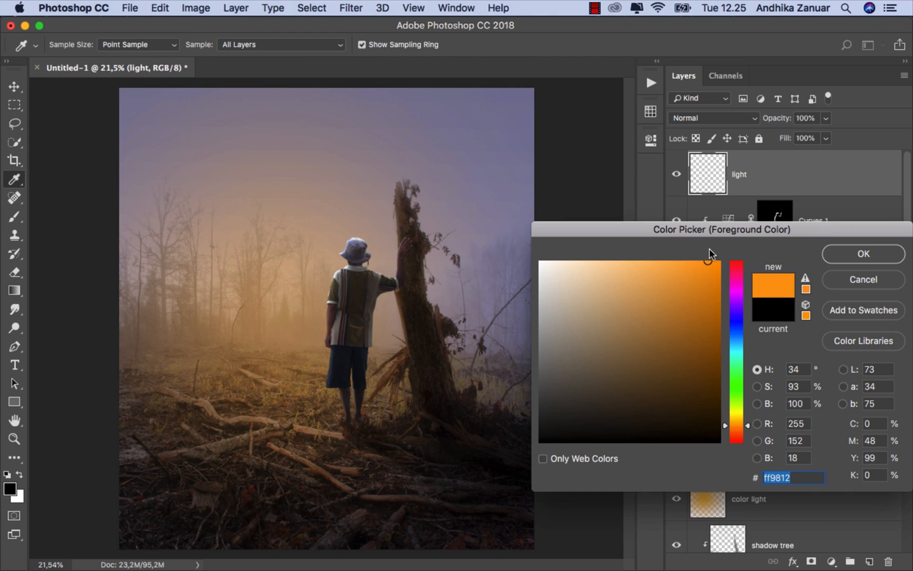
click(835, 253)
key(b)
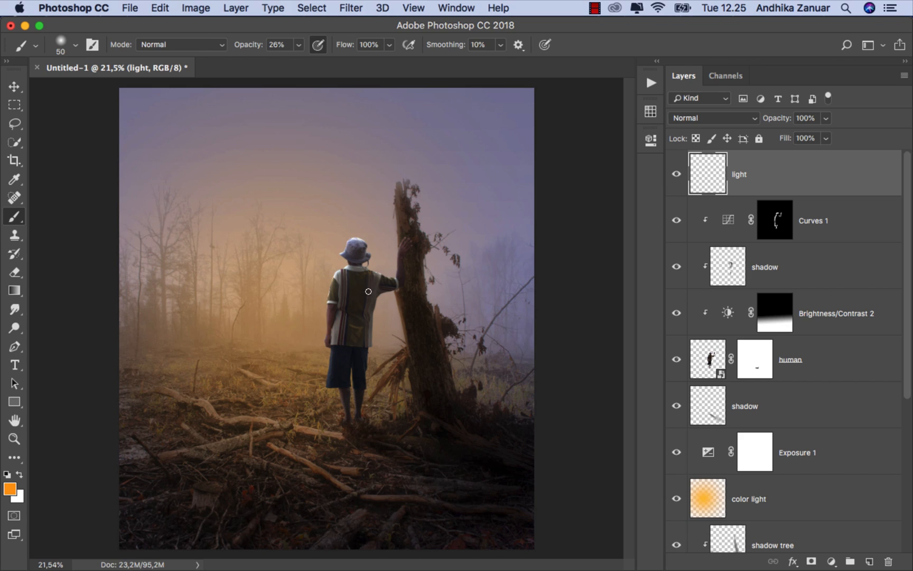
Paint a single soft orange glow over the man's upper body and the fog beside him with an 1100 px brush at 100% opacity.
key(bracketright)
key(bracketright)
key(bracketright)
key(bracketright)
key(bracketright)
key(bracketright)
key(bracketright)
key(bracketright)
key(bracketright)
key(bracketright)
key(bracketright)
key(bracketright)
key(bracketright)
key(bracketright)
key(bracketright)
key(bracketright)
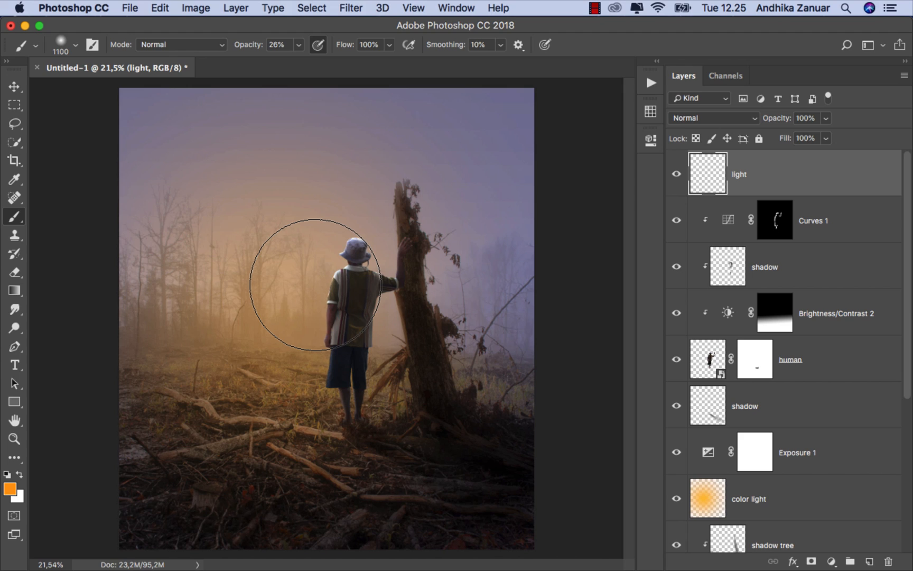
click(299, 44)
drag(298, 61, 368, 54)
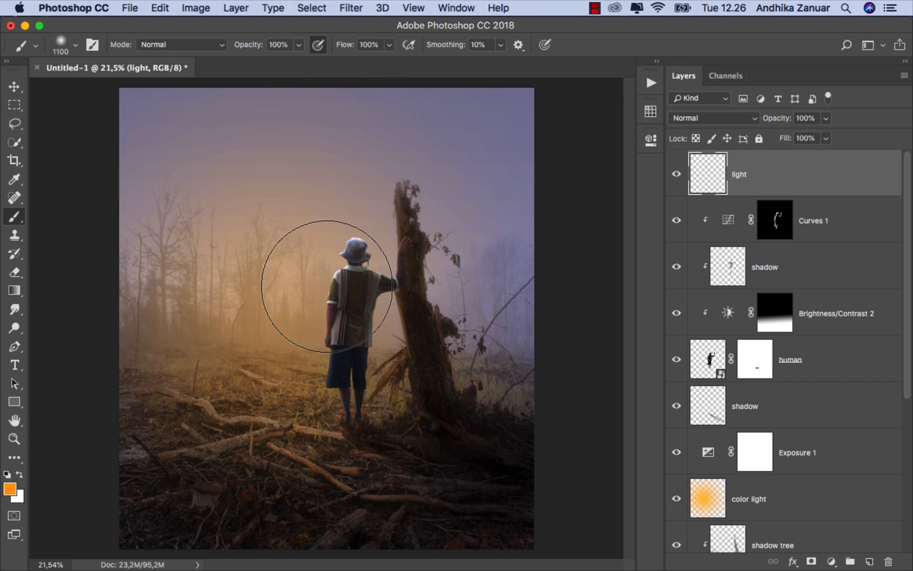
click(318, 280)
Blend the light layer in Soft Light mode and lower its opacity to 50%.
click(688, 117)
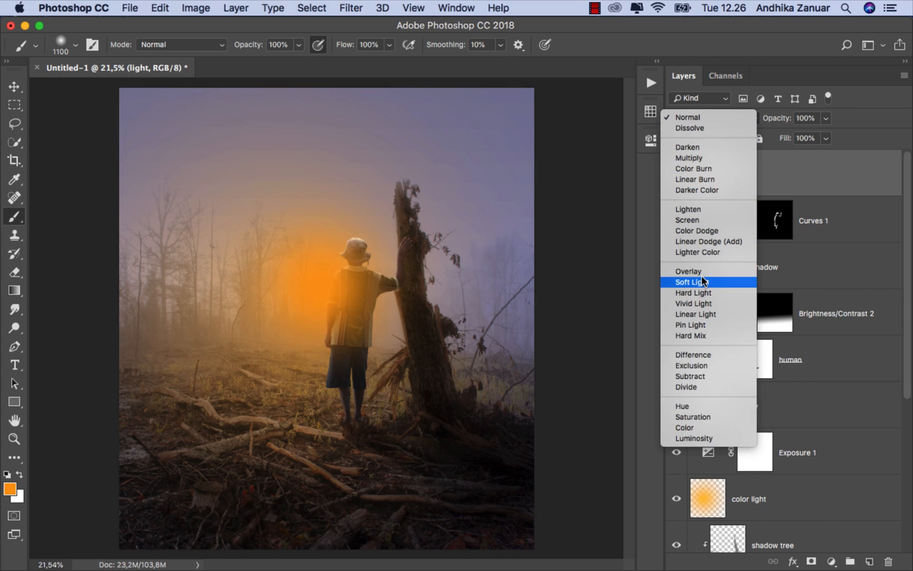
click(692, 223)
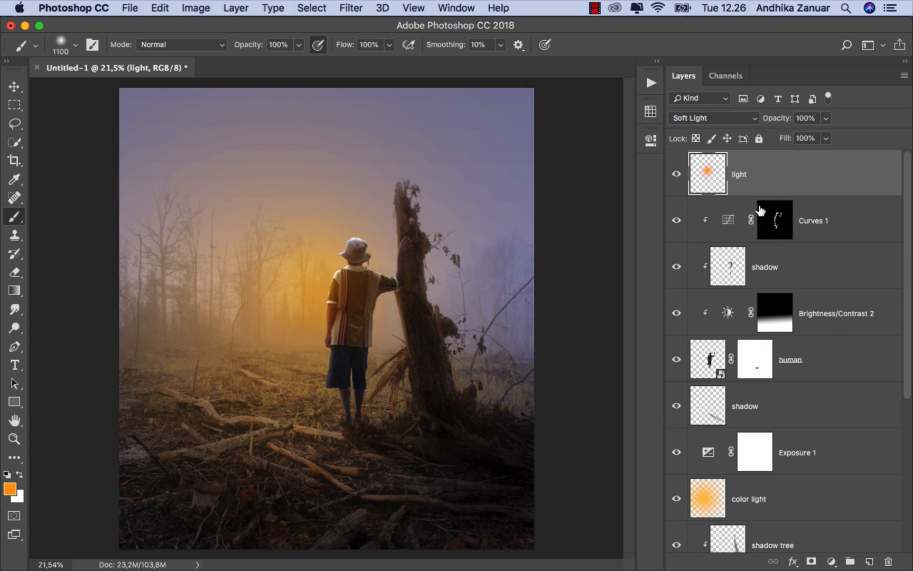
click(826, 118)
drag(823, 132, 794, 139)
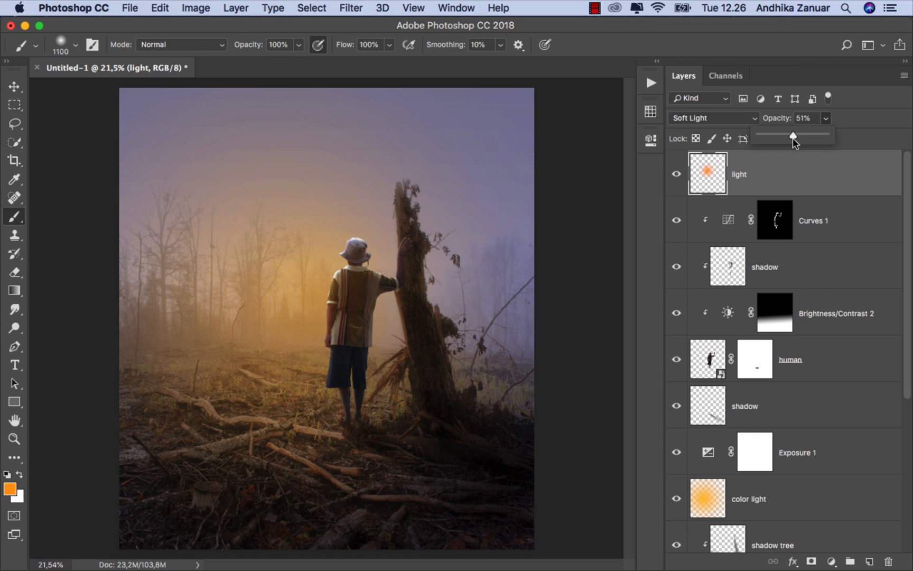
click(778, 168)
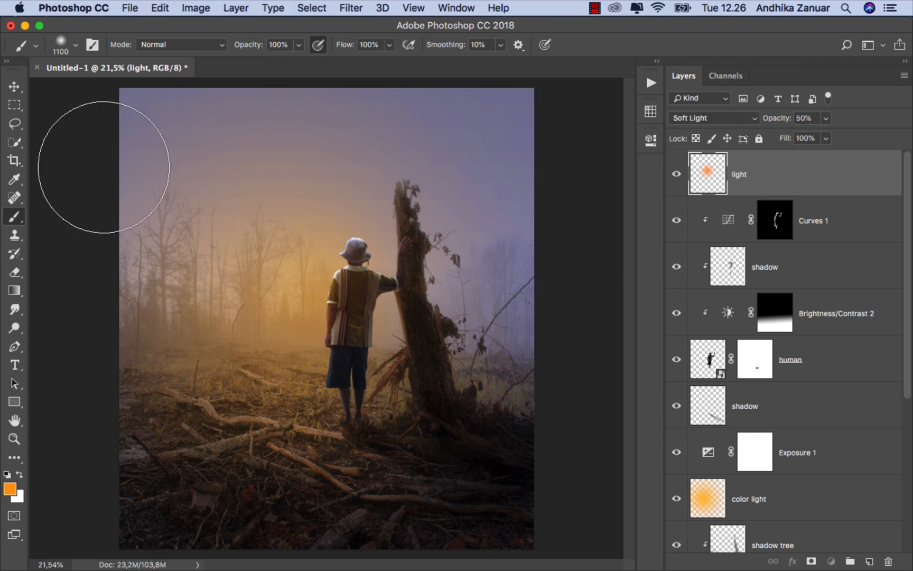
Scale the orange glow up to about 222% and move it over the misty trees left of the man.
click(15, 90)
drag(332, 295, 326, 299)
key(super+t)
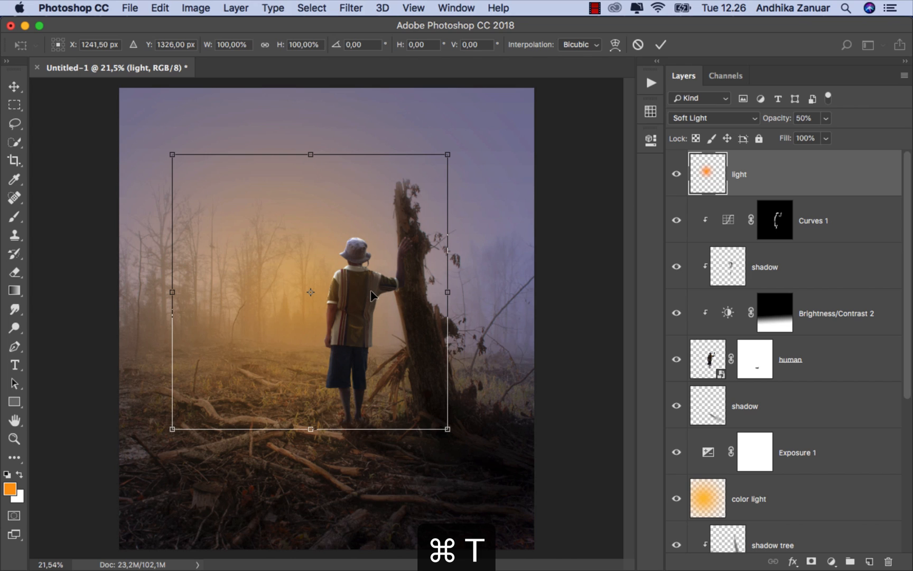
key(super+minus)
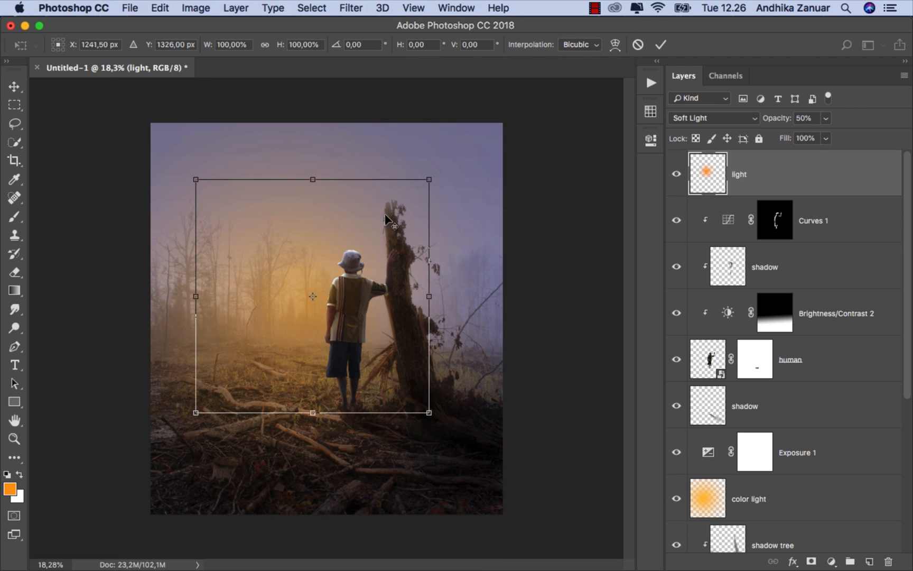
drag(428, 177, 623, 46)
drag(389, 207, 323, 220)
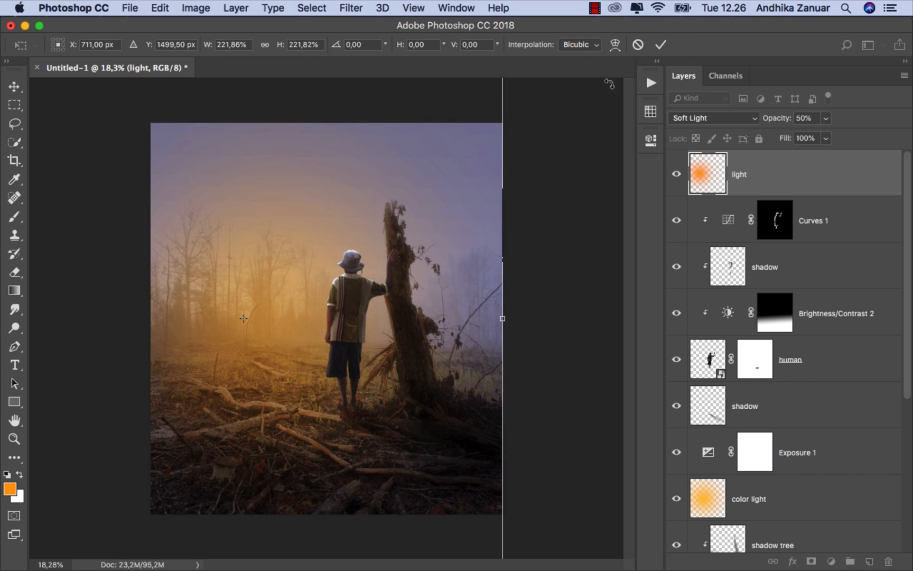
click(661, 44)
Compare the image with the light layer hidden and shown, and shift the glow slightly toward the man.
scroll(320, 313, up, 1)
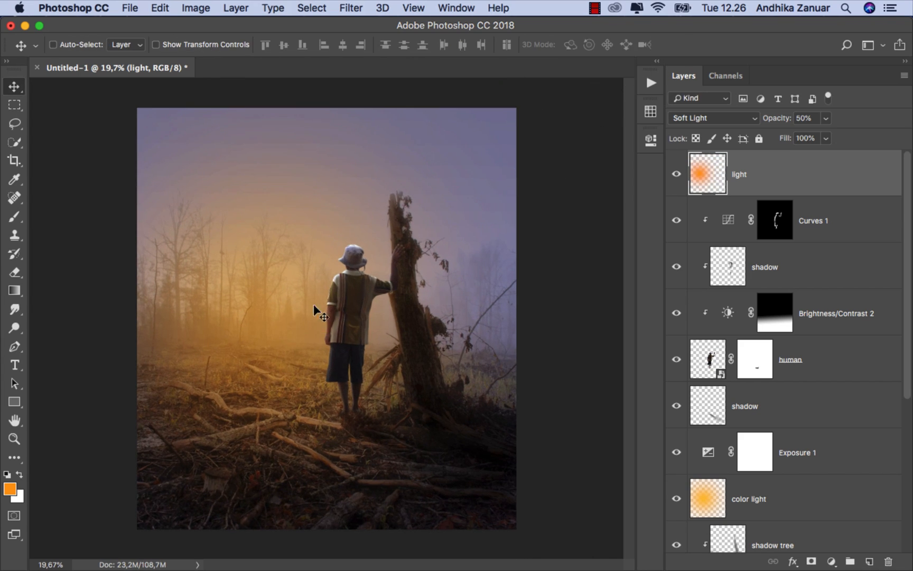
scroll(328, 305, up, 1)
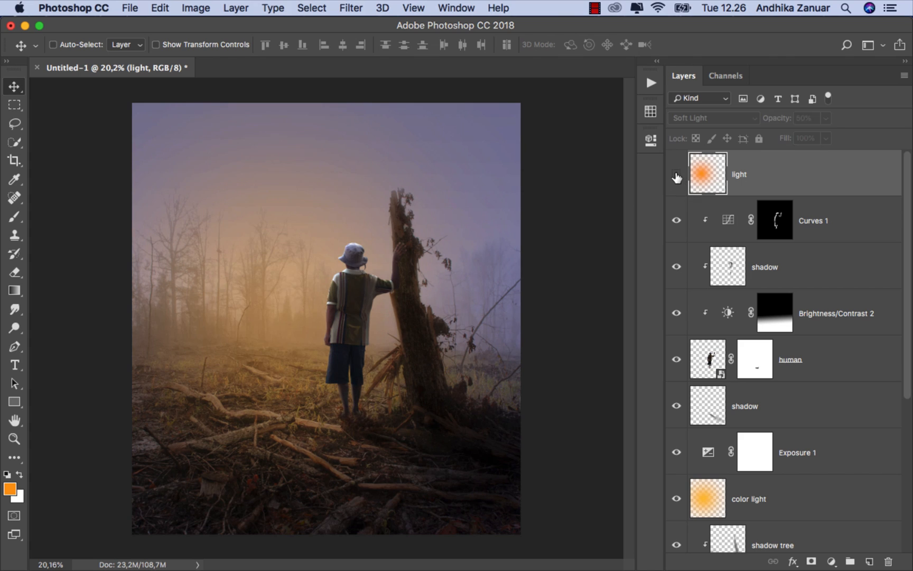
scroll(510, 329, up, 1)
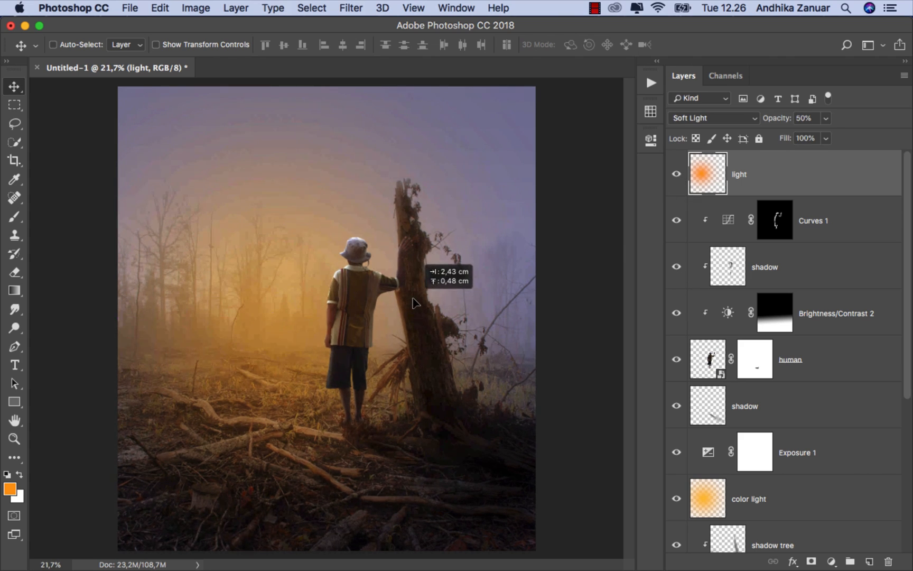
scroll(398, 321, down, 1)
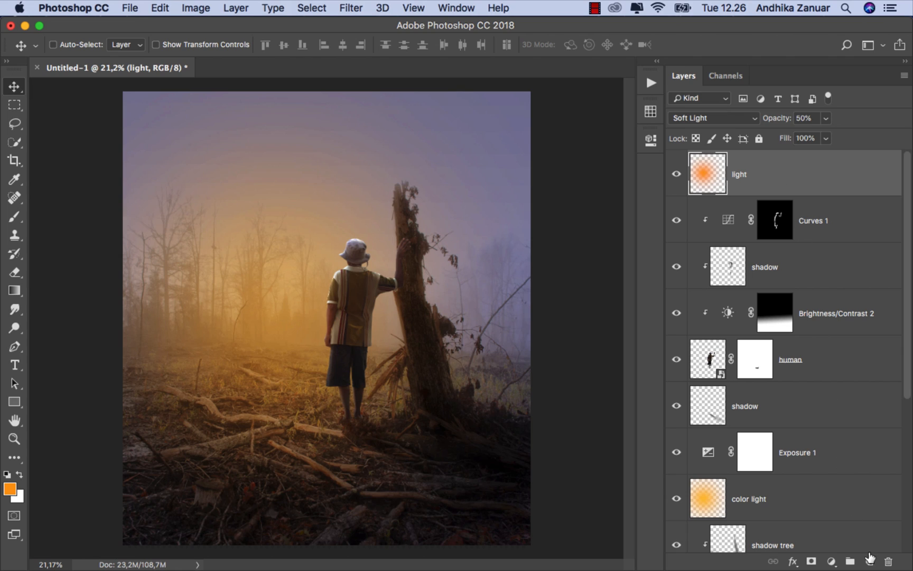
Add a new layer above the light layer and name it dark.
click(870, 559)
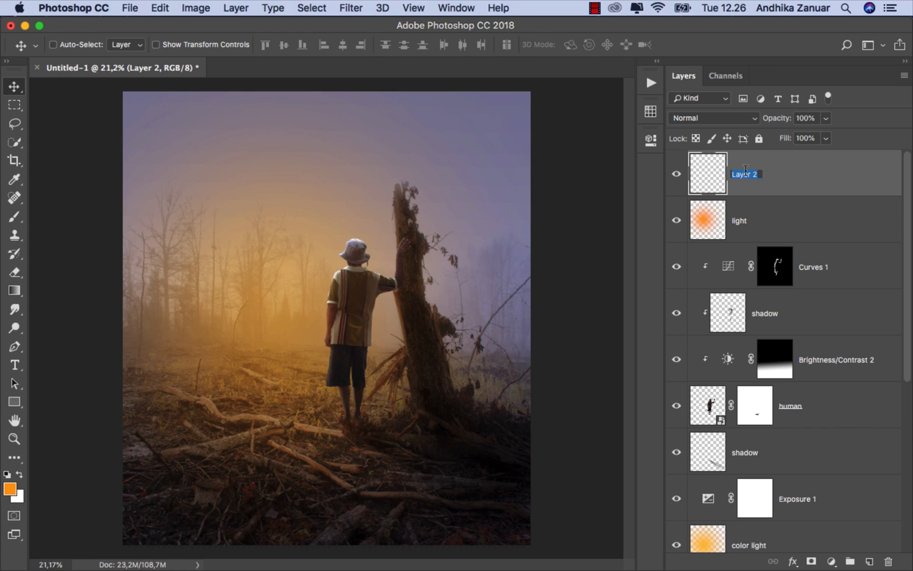
text(dark)
key(Return)
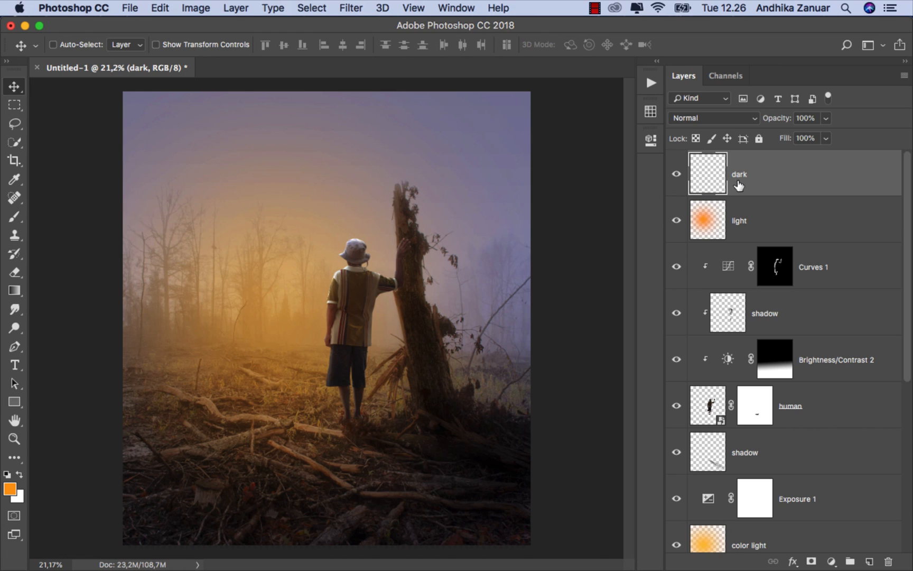
Darken the sky and outer edges of the image with a black 1300 px brush at 11% opacity, leaving the central glow bright.
click(15, 217)
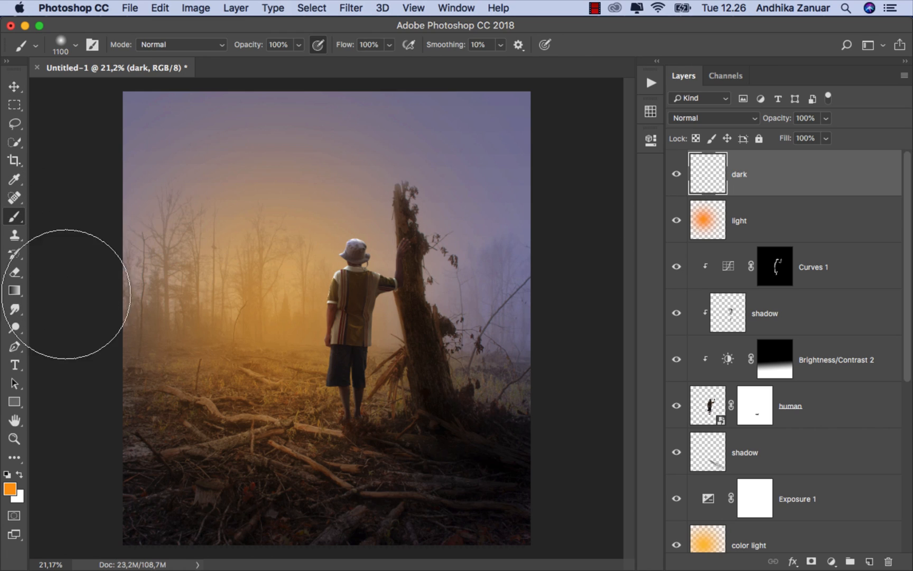
click(7, 474)
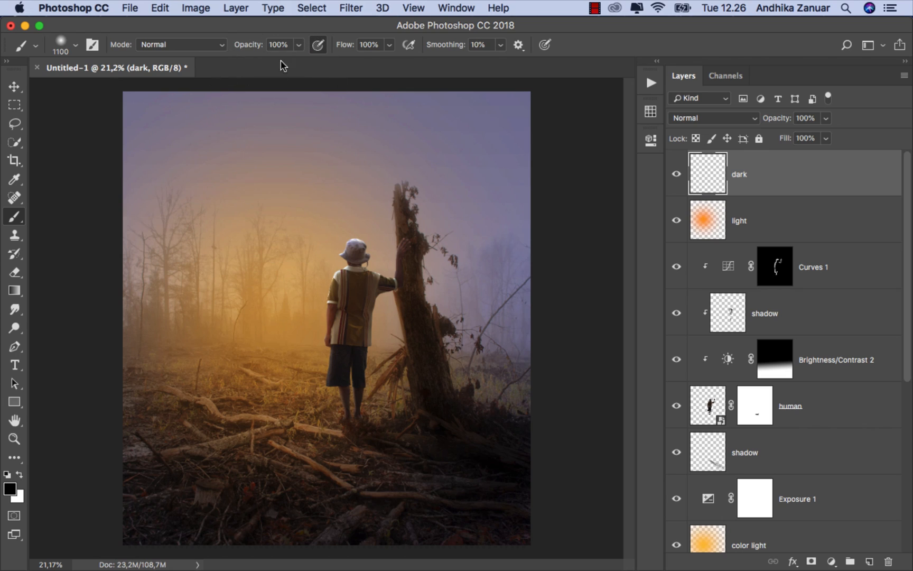
click(298, 46)
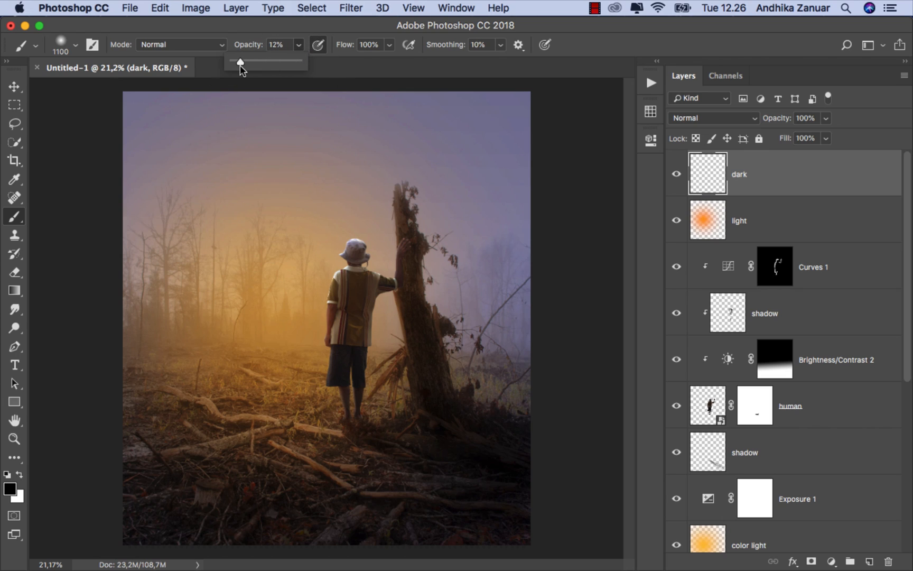
click(255, 39)
scroll(341, 222, down, 2)
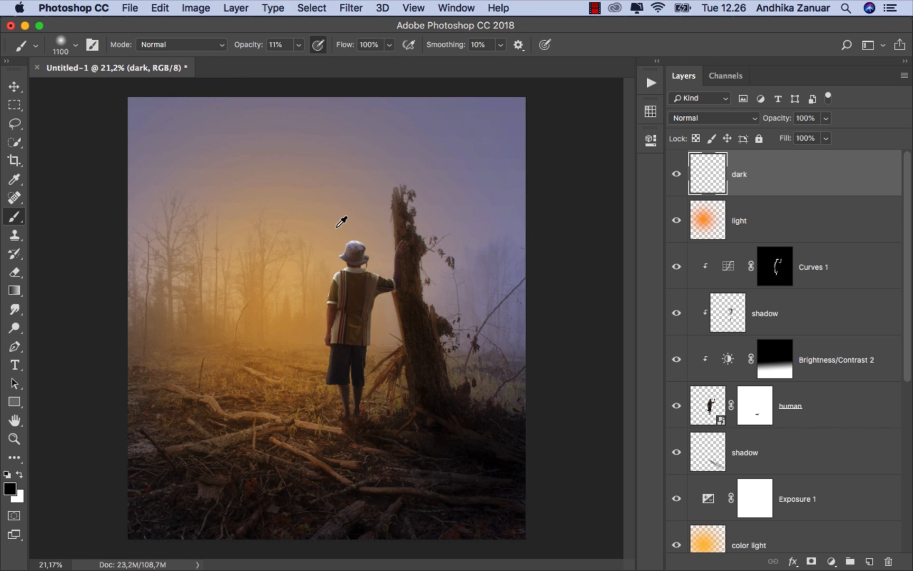
key(bracketright)
key(bracketright)
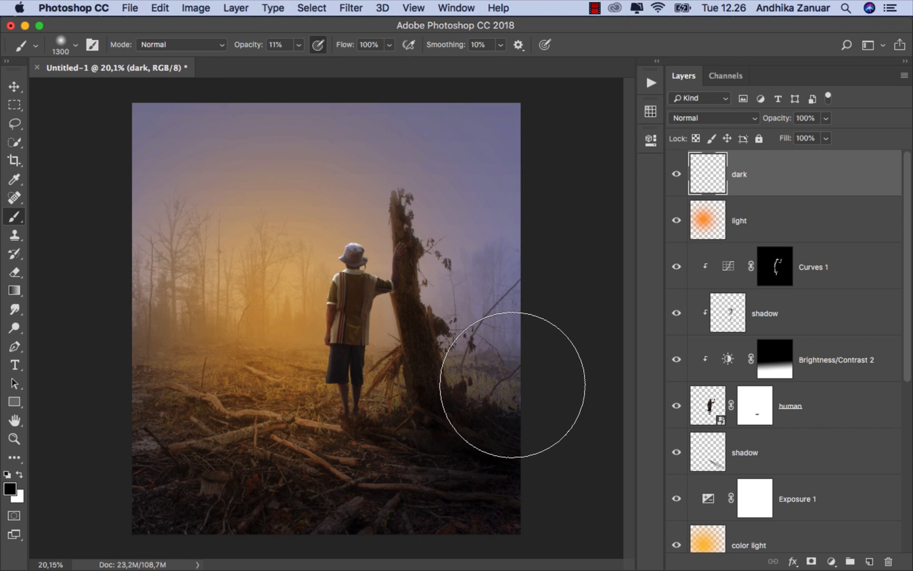
mouse_move(510, 212)
mouse_down()
mouse_move(486, 142)
mouse_move(449, 126)
mouse_move(260, 117)
mouse_move(179, 137)
mouse_move(156, 182)
mouse_move(148, 296)
mouse_move(149, 344)
mouse_move(165, 374)
mouse_move(221, 268)
mouse_move(308, 178)
mouse_move(370, 139)
mouse_move(410, 142)
mouse_move(428, 198)
mouse_move(486, 275)
mouse_move(524, 392)
mouse_move(512, 164)
mouse_move(358, 69)
mouse_move(104, 103)
mouse_move(84, 240)
mouse_move(219, 297)
mouse_move(440, 326)
mouse_move(525, 363)
mouse_move(546, 390)
mouse_move(546, 416)
mouse_move(545, 201)
mouse_move(532, 156)
mouse_move(495, 129)
mouse_move(347, 98)
mouse_move(266, 94)
mouse_move(212, 101)
mouse_move(135, 135)
mouse_move(144, 203)
mouse_move(123, 356)
mouse_move(166, 258)
mouse_move(210, 247)
mouse_move(266, 158)
mouse_move(285, 171)
mouse_move(357, 119)
mouse_move(453, 110)
mouse_move(522, 112)
mouse_move(563, 141)
mouse_move(536, 419)
mouse_move(511, 390)
mouse_move(512, 358)
mouse_move(561, 309)
mouse_move(578, 209)
mouse_move(574, 156)
mouse_move(542, 107)
mouse_move(481, 74)
mouse_move(332, 48)
mouse_move(224, 56)
mouse_move(161, 77)
mouse_move(118, 125)
mouse_move(123, 347)
mouse_move(194, 306)
mouse_move(200, 169)
mouse_move(354, 140)
mouse_move(498, 173)
mouse_move(481, 177)
mouse_move(537, 317)
mouse_move(408, 469)
mouse_move(81, 479)
mouse_move(91, 377)
mouse_move(88, 278)
mouse_up()
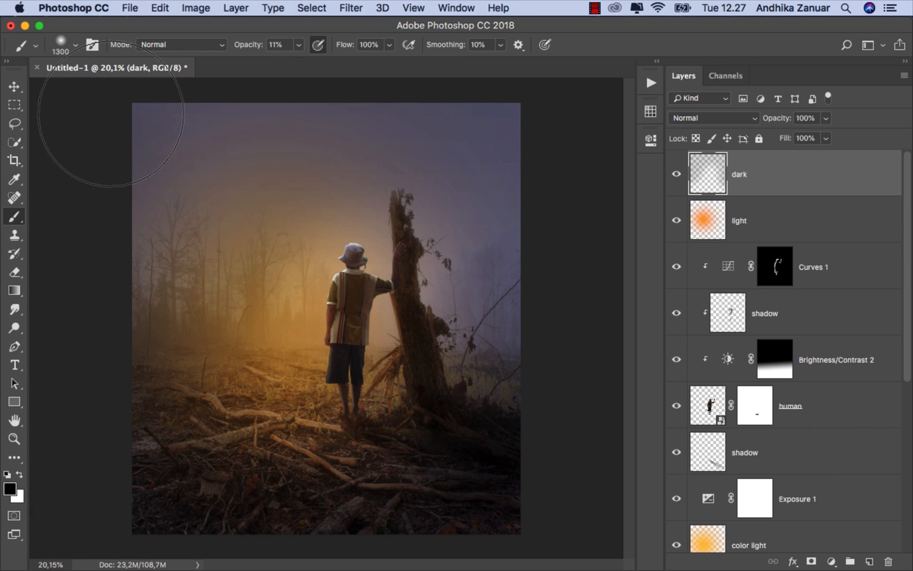
mouse_move(574, 185)
mouse_down()
mouse_move(555, 388)
mouse_move(526, 188)
mouse_move(485, 102)
mouse_move(351, 65)
mouse_move(338, 80)
mouse_up()
mouse_move(546, 369)
mouse_down()
mouse_move(511, 464)
mouse_move(500, 466)
mouse_move(512, 407)
mouse_move(521, 416)
mouse_move(491, 494)
mouse_up()
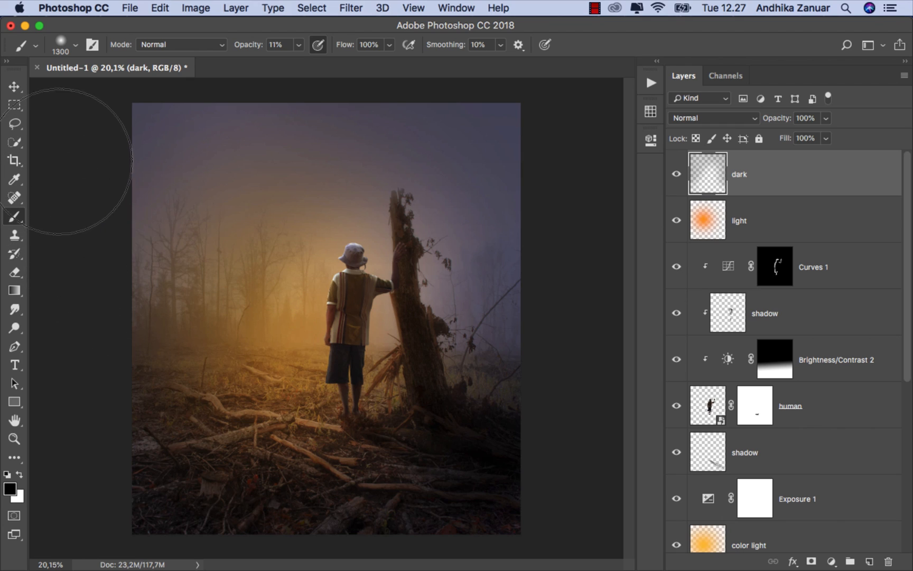
Compare the image with the dark layer hidden and shown.
click(21, 87)
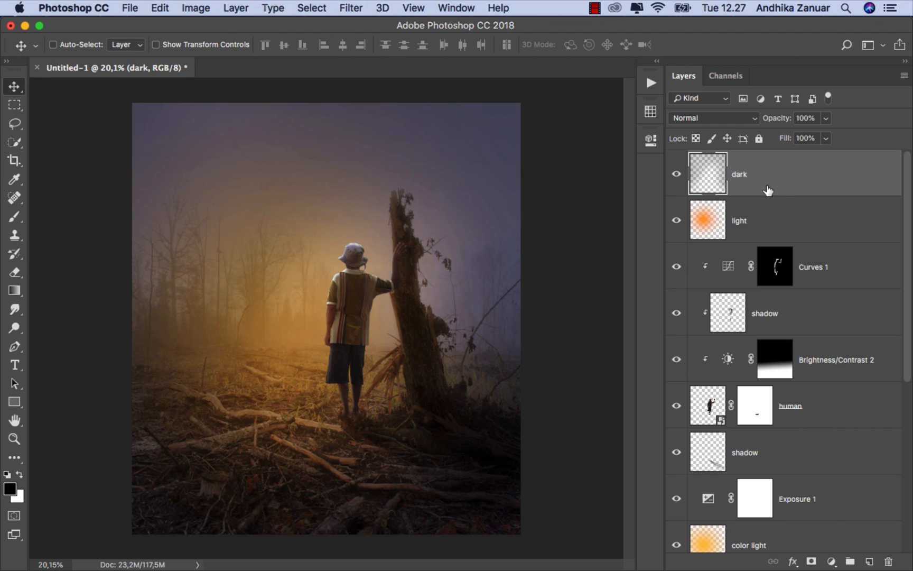
click(676, 178)
click(676, 177)
Add a Levels adjustment above the dark layer and set its white input level to 237.
click(831, 561)
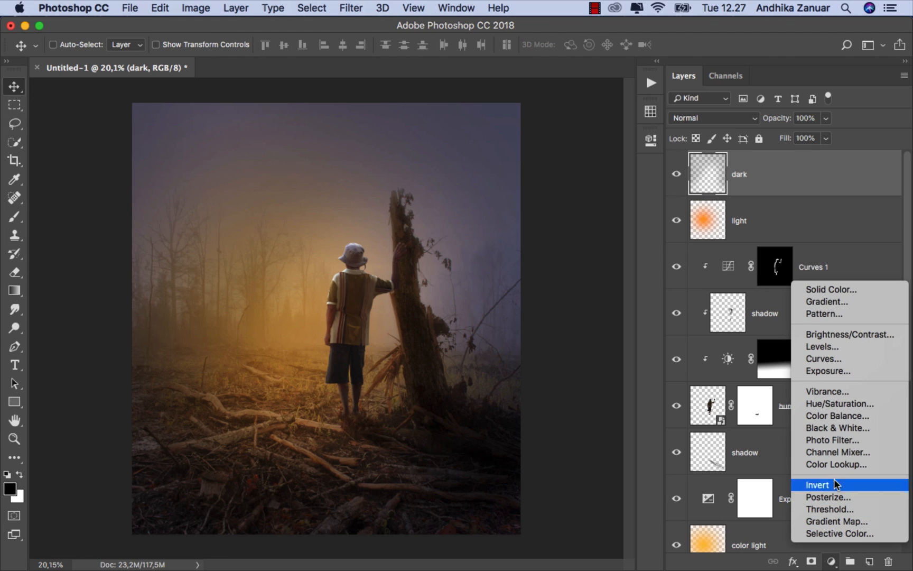
click(843, 347)
drag(616, 282, 610, 288)
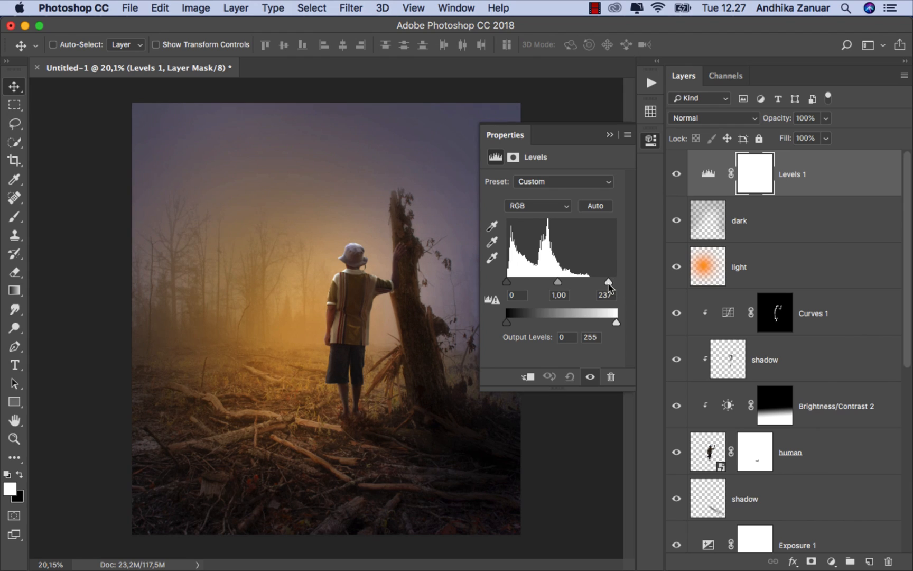
click(610, 135)
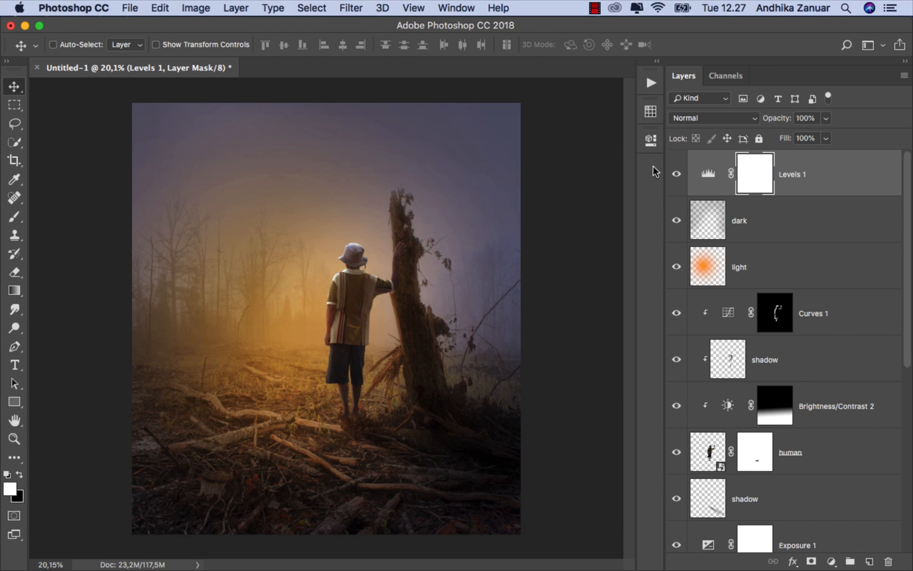
Compare the image with the Levels adjustment hidden and shown.
click(677, 176)
click(677, 176)
click(811, 187)
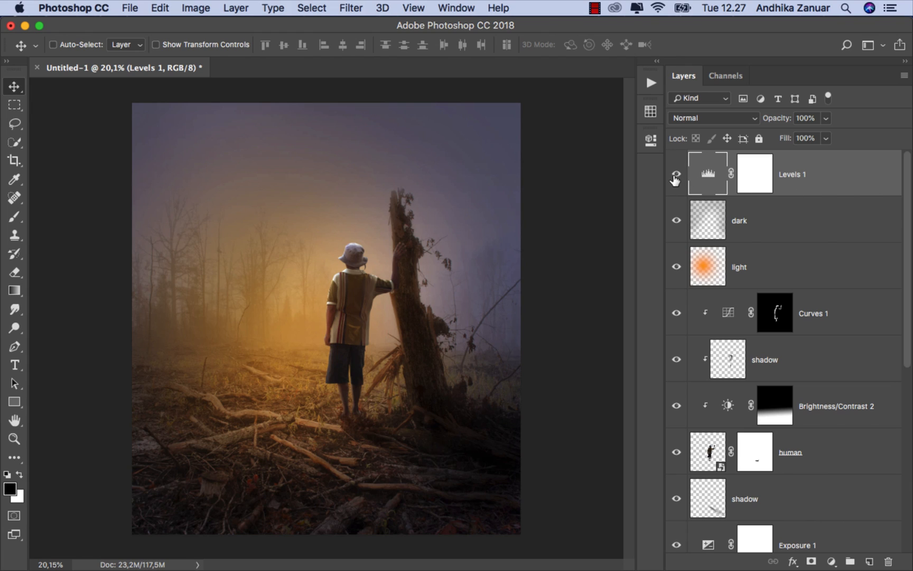
click(675, 179)
click(675, 179)
Mask the Levels adjustment off the sky and side edges with a black 1300 px brush at 68% opacity.
click(751, 180)
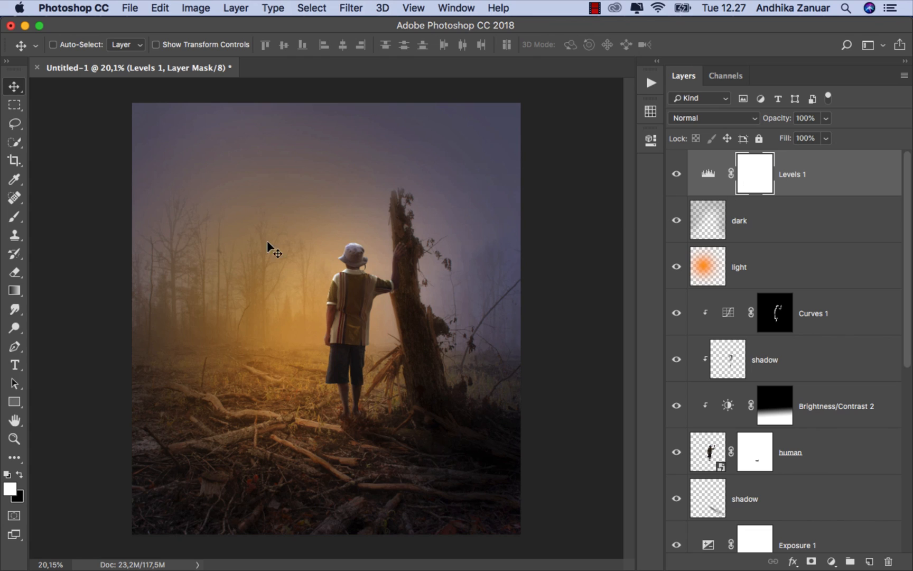
click(15, 216)
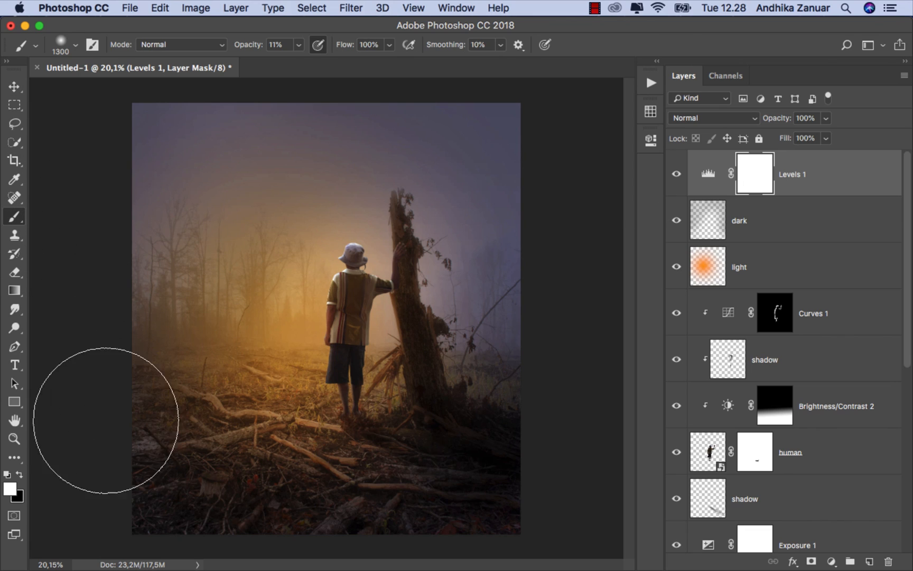
click(19, 475)
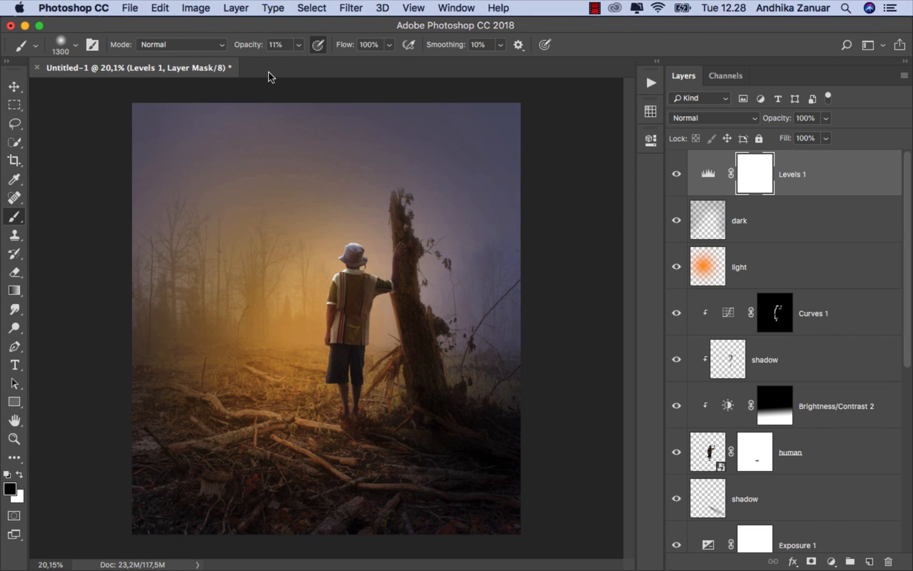
click(298, 46)
click(334, 62)
click(364, 29)
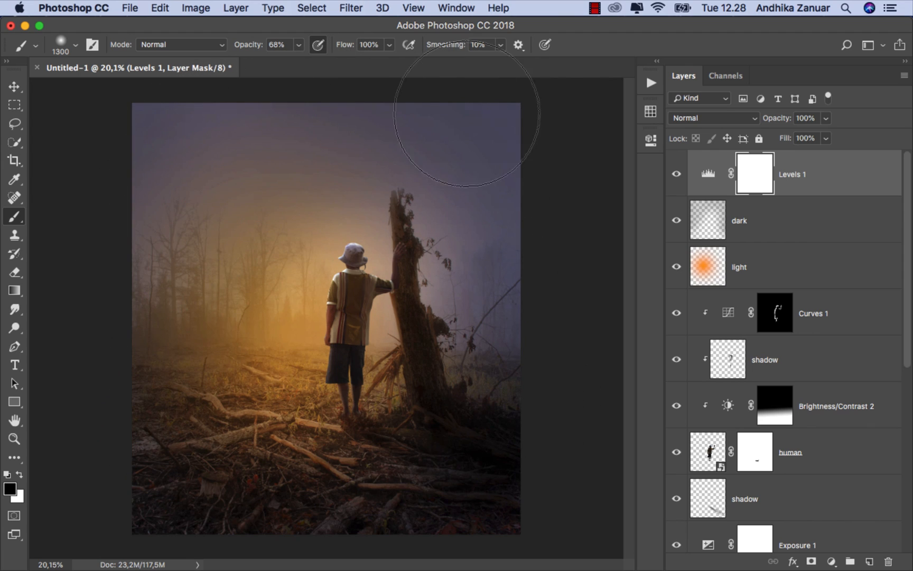
mouse_move(513, 315)
mouse_down()
mouse_move(520, 225)
mouse_move(534, 302)
mouse_move(515, 423)
mouse_up()
Paint the Levels mask black over the branches on the ground left of the man, comparing the image with the adjustment hidden and shown.
click(677, 174)
click(677, 174)
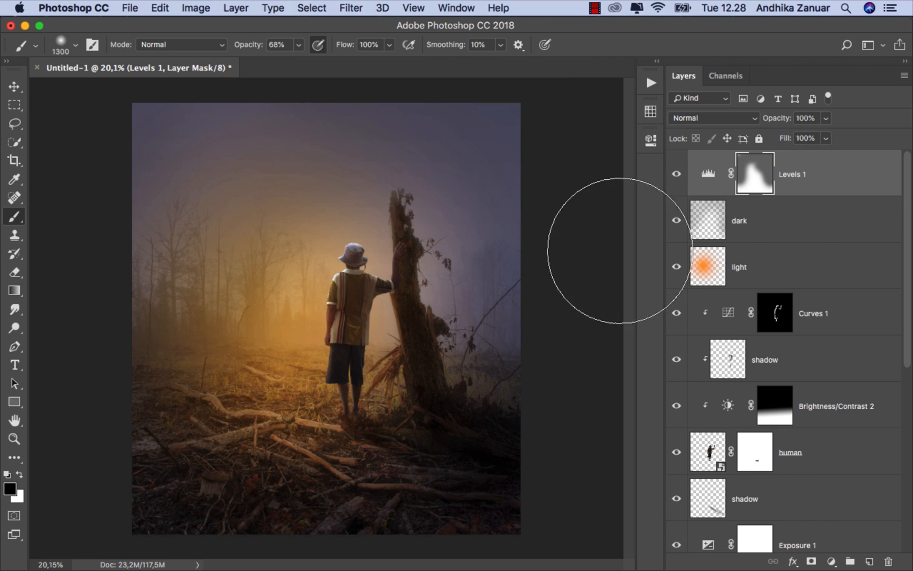
mouse_move(276, 469)
mouse_down()
mouse_move(292, 441)
mouse_move(267, 435)
mouse_move(280, 435)
mouse_move(265, 383)
mouse_up()
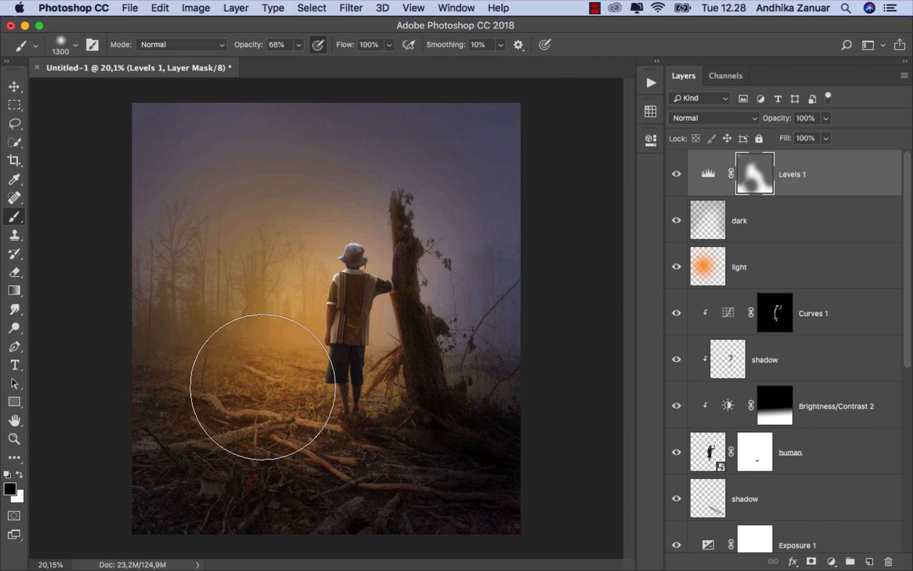
click(14, 87)
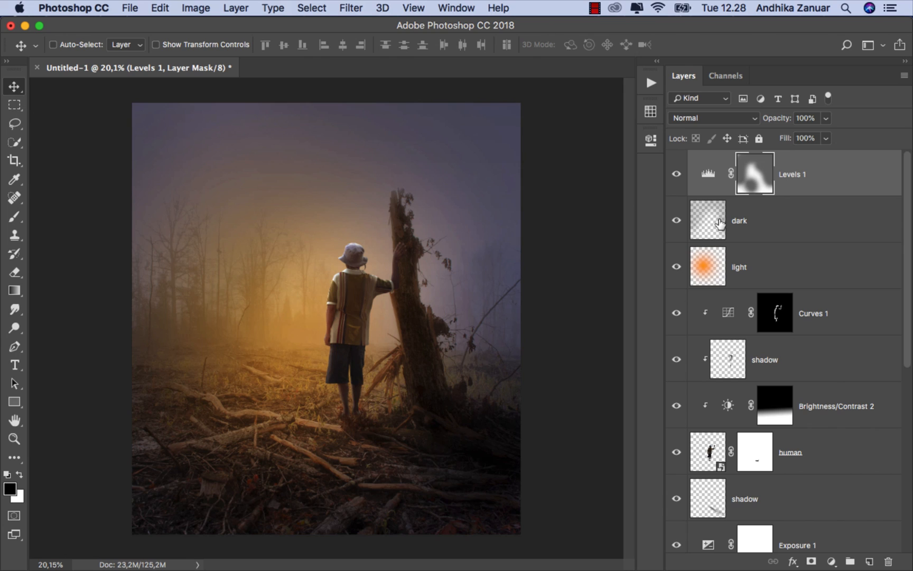
click(676, 174)
click(677, 174)
click(786, 179)
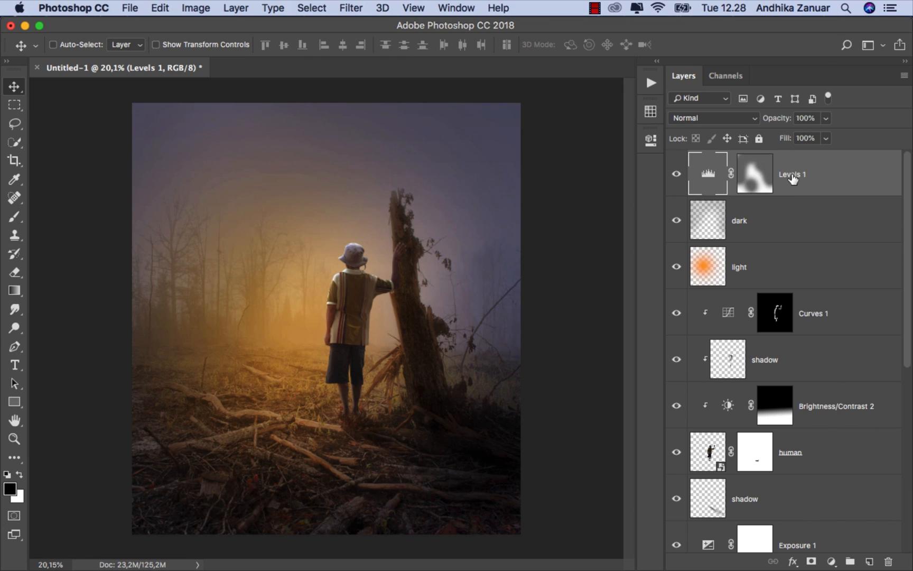
Add a new layer named raw on top and stamp all visible layers into it.
click(869, 561)
double_click(746, 174)
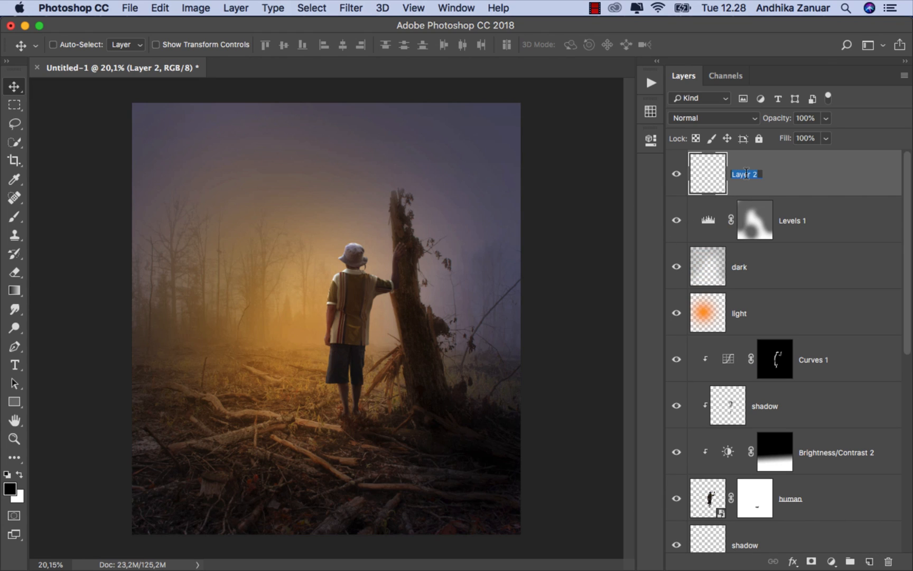
text(raw)
key(Return)
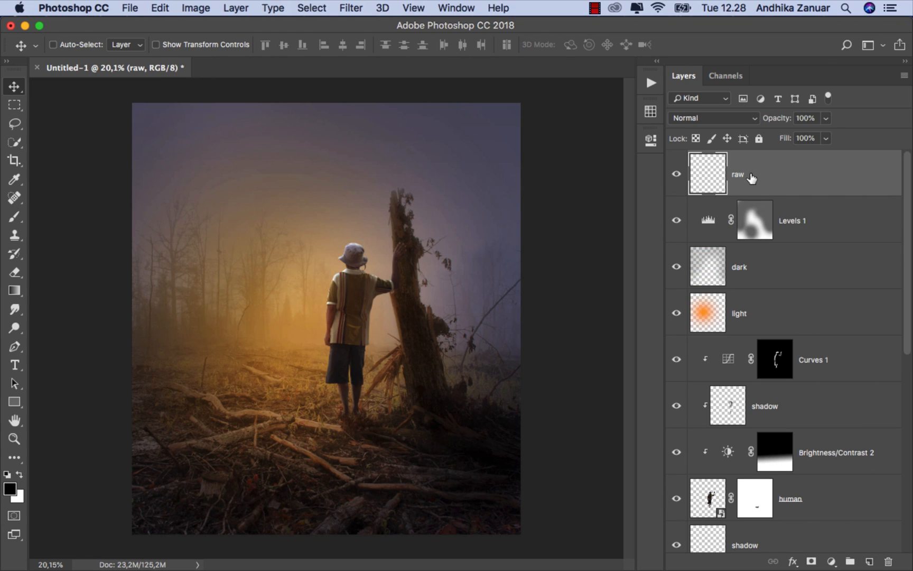
key(alt+shift+super+e)
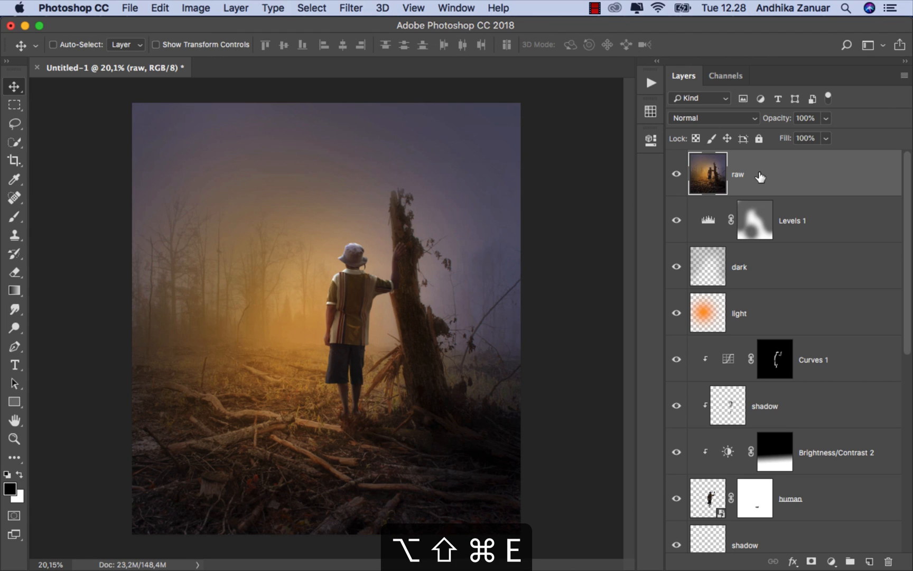
Convert the raw layer to a smart object and open it in the Camera Raw Filter.
right_click(760, 177)
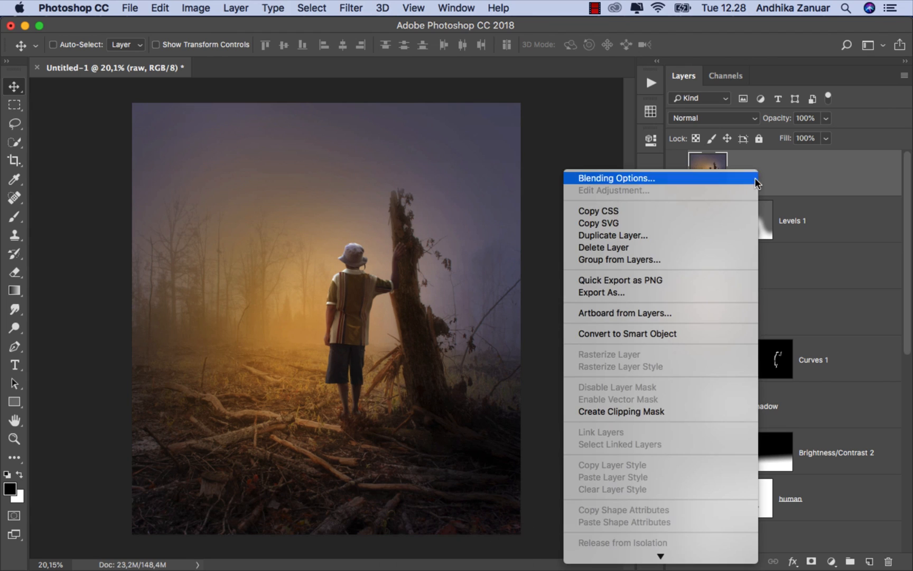
click(670, 335)
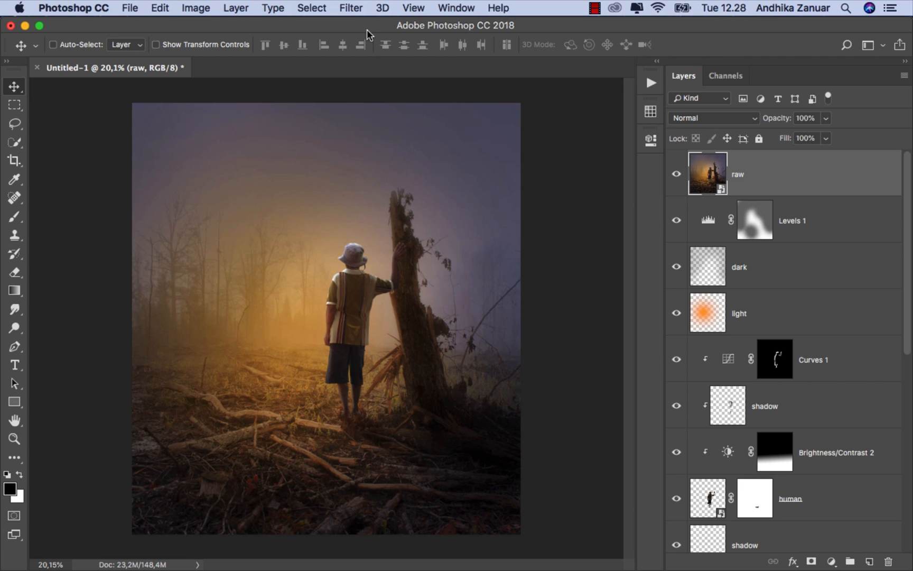
click(351, 8)
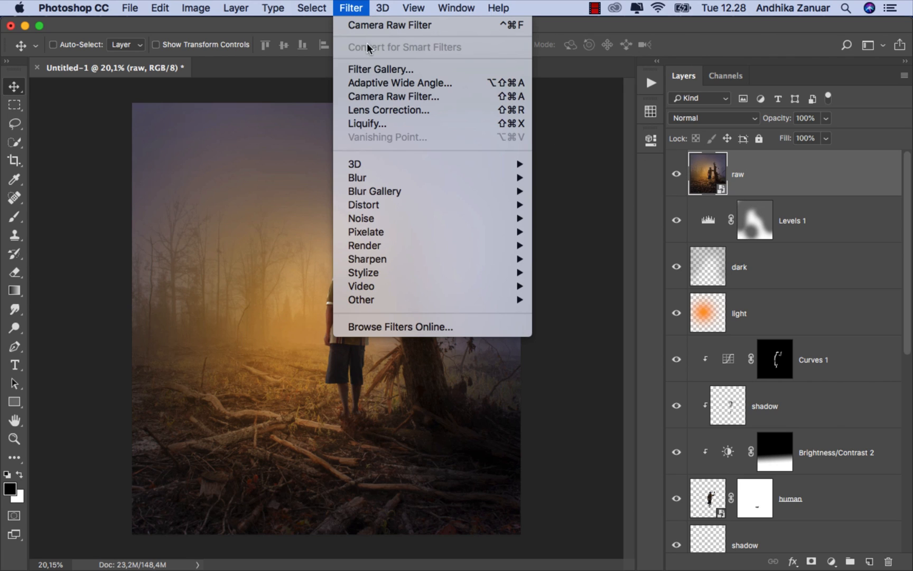
click(439, 96)
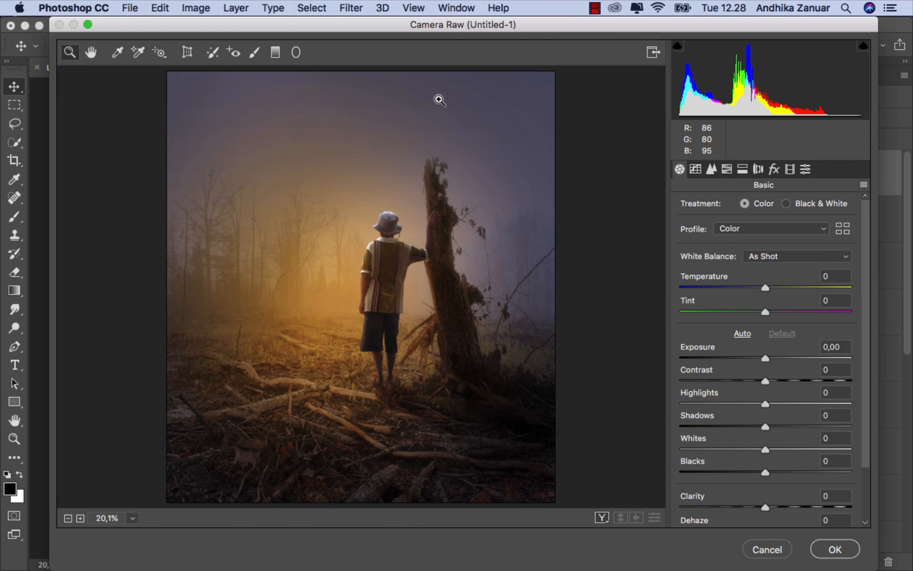
Calibrate Blue Primary to hue -11 and saturation +17, and Green Primary to hue +33 and saturation +17, and apply after a before/after comparison.
click(789, 169)
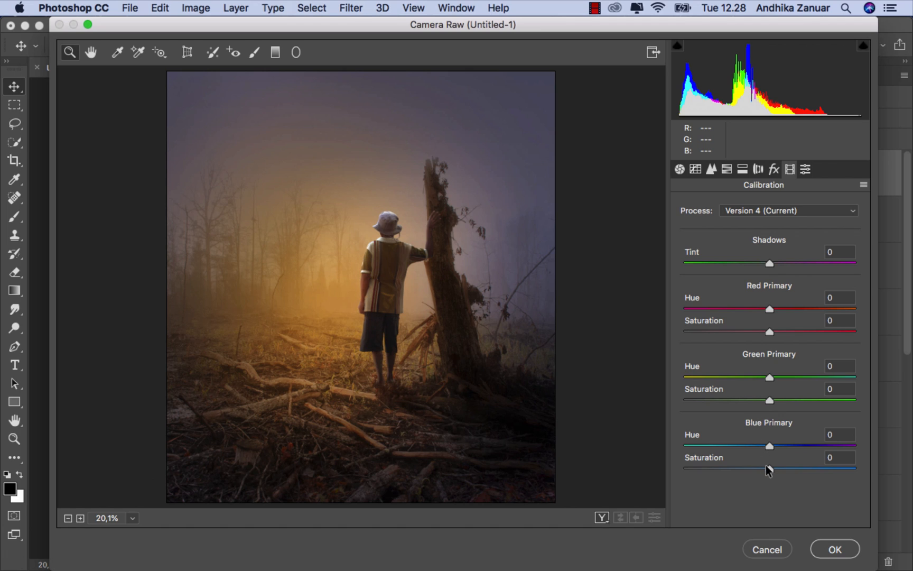
drag(766, 467, 760, 443)
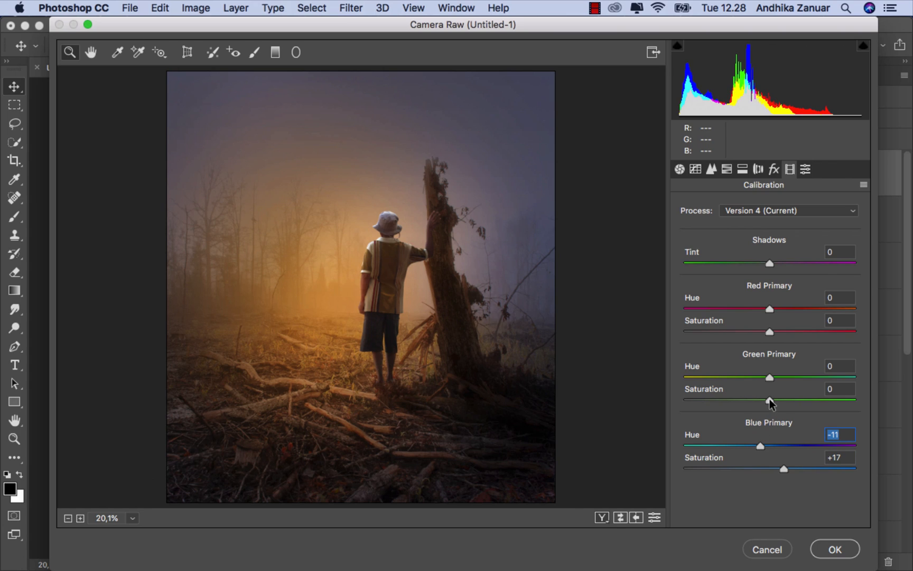
drag(775, 400, 784, 399)
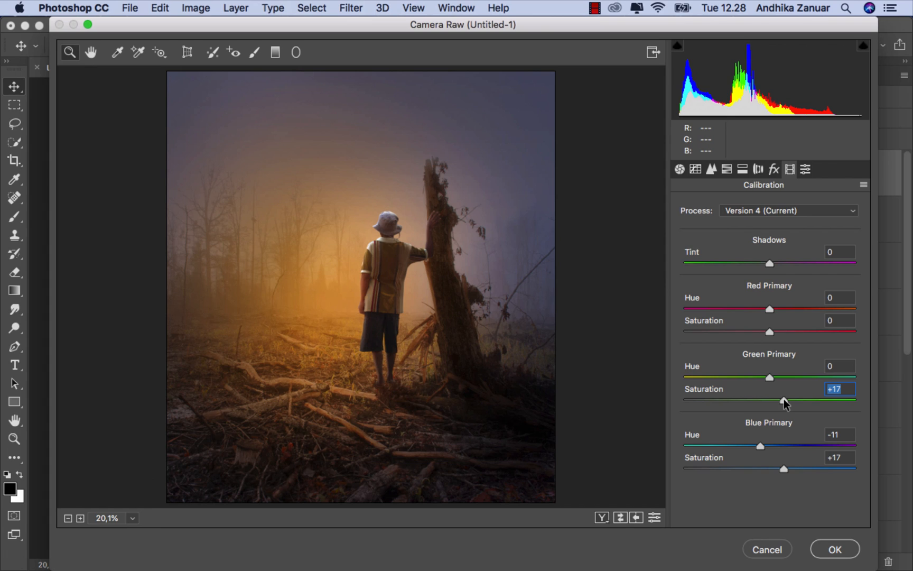
drag(770, 376, 798, 376)
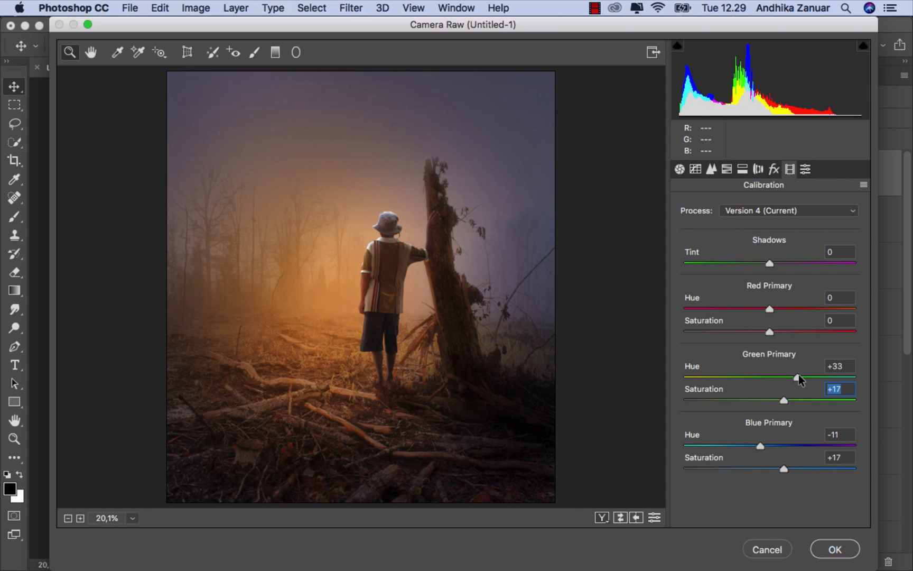
key(shift+Tab)
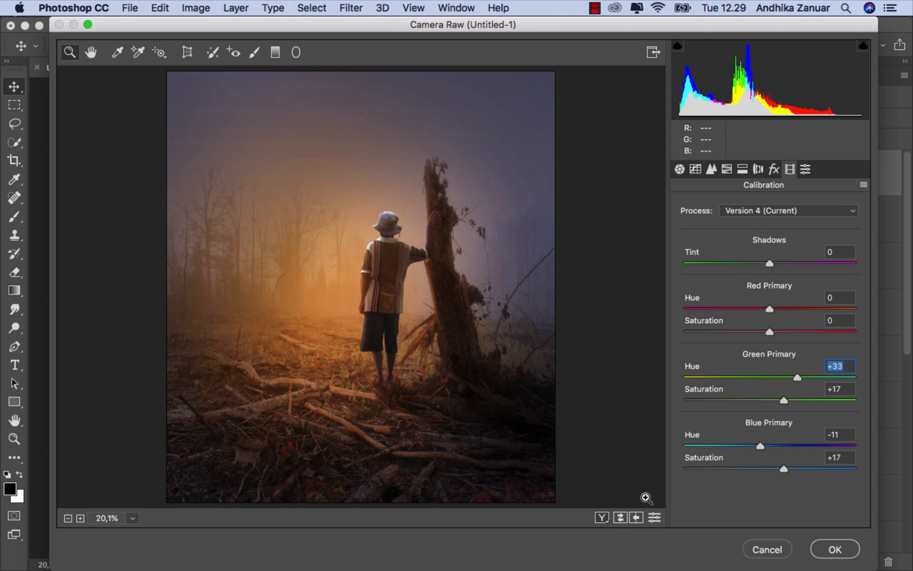
click(602, 518)
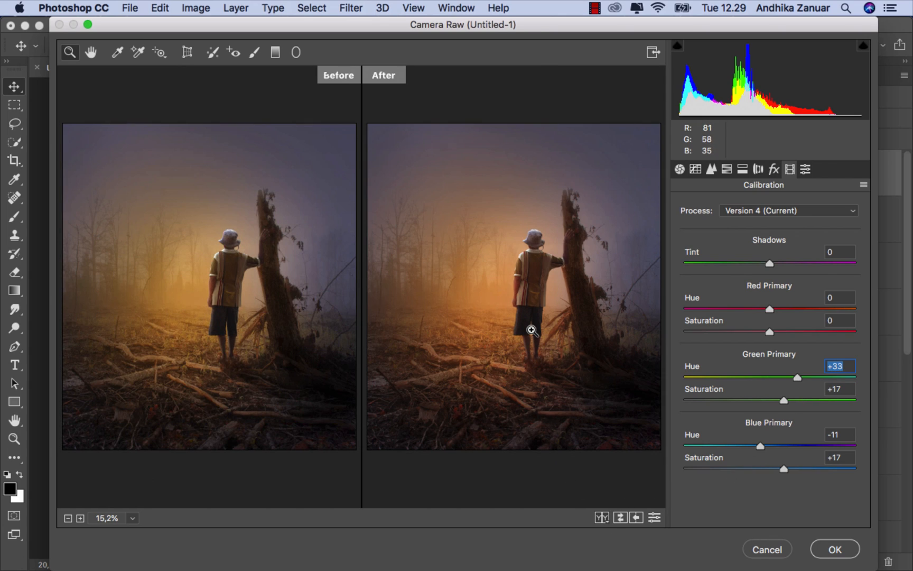
click(840, 548)
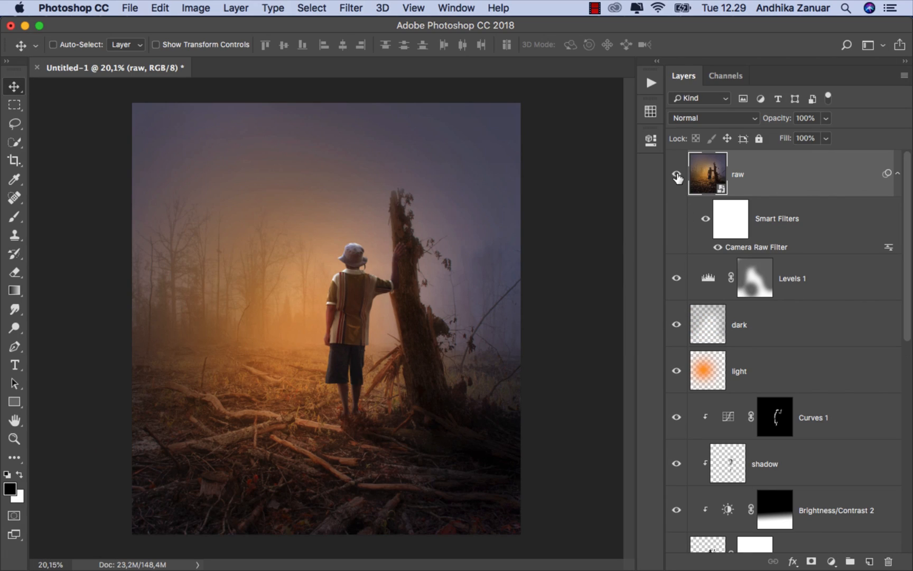
Compare the image with the raw layer hidden and shown.
click(677, 175)
click(677, 176)
click(677, 176)
click(677, 176)
Save a JPEG copy as ok.jpg in folder 15 with maximum quality 12 and the Baseline ("Standard") format option.
click(130, 12)
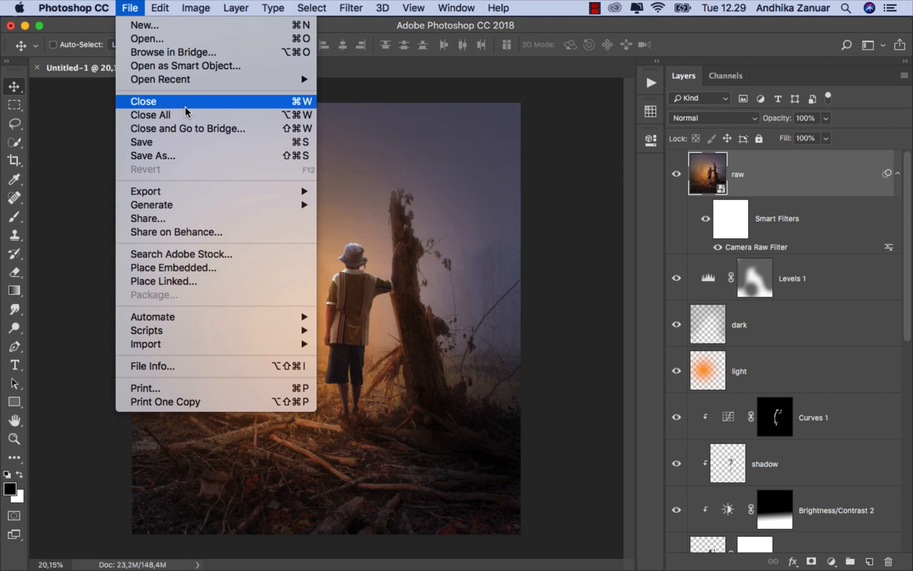
click(198, 155)
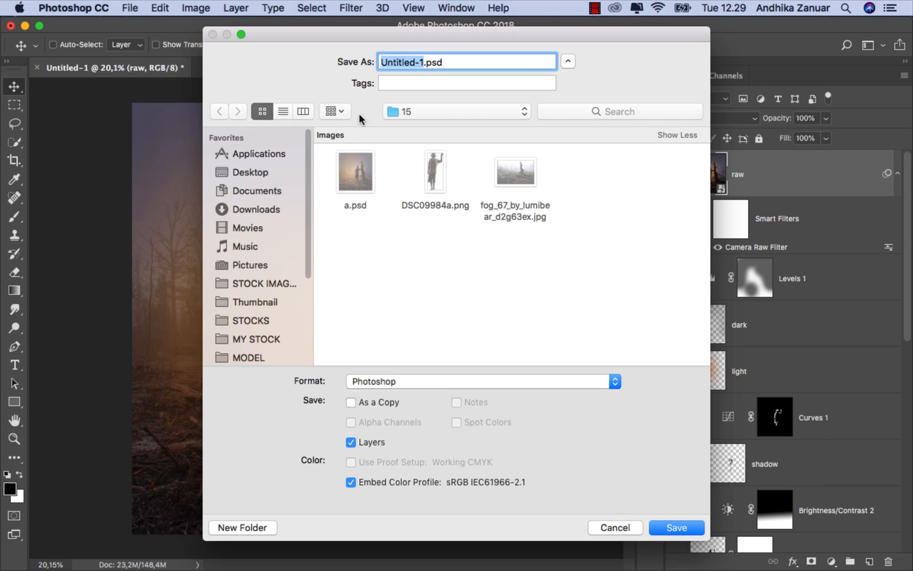
text(ok)
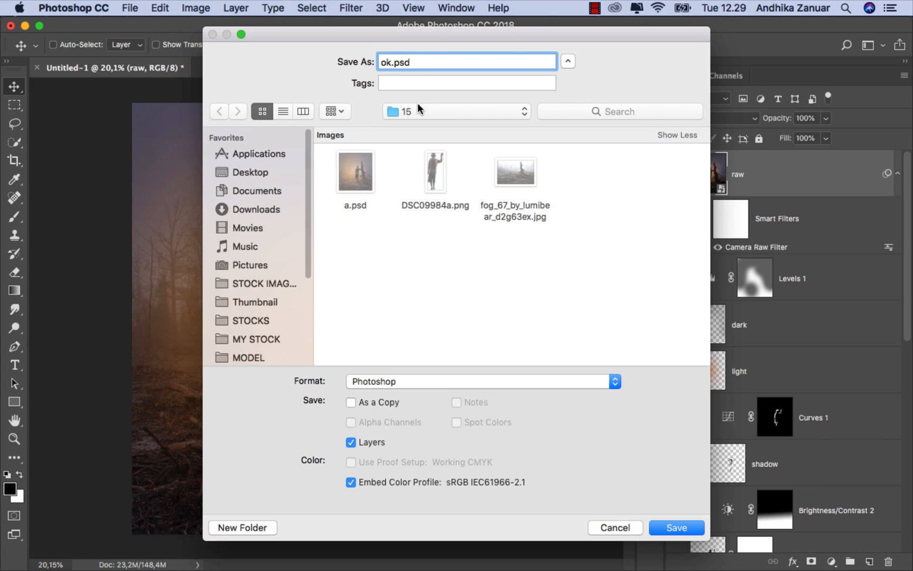
click(451, 376)
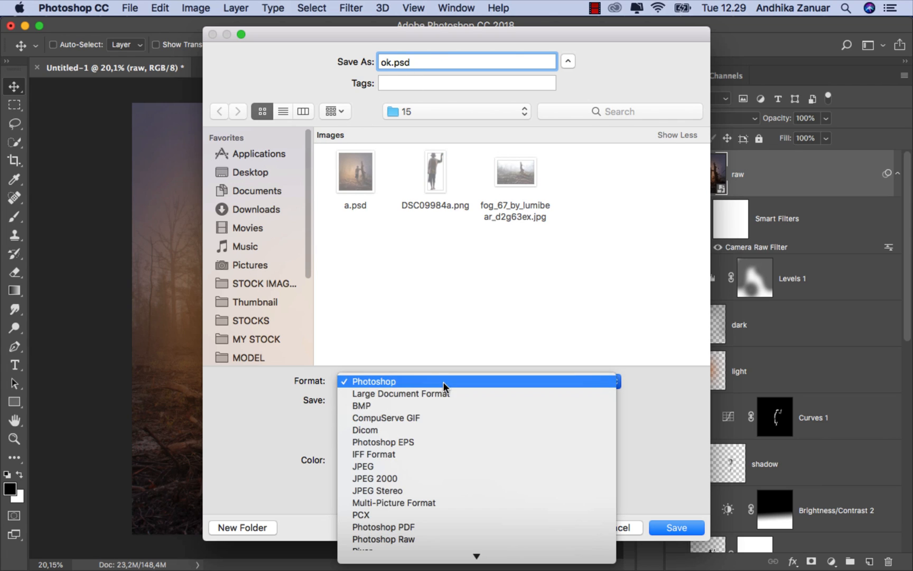
click(434, 466)
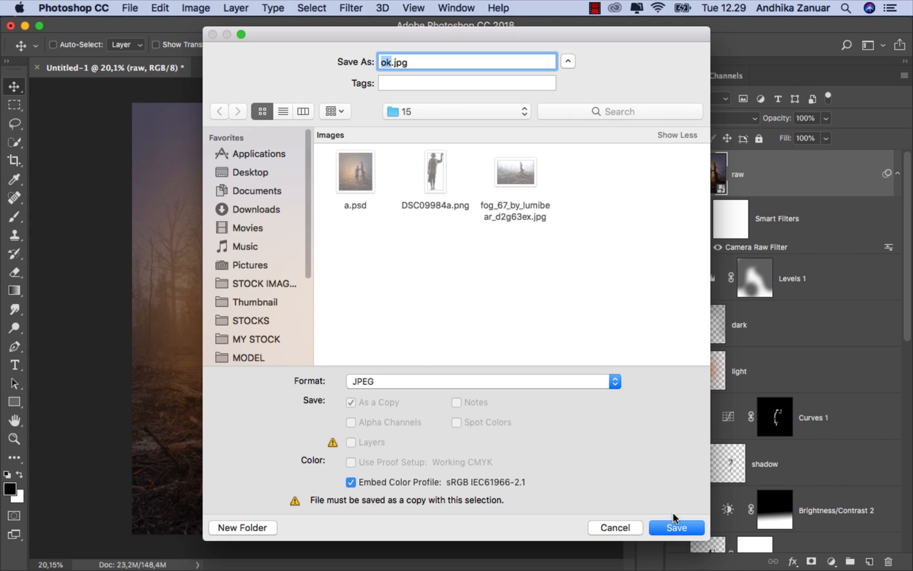
click(671, 527)
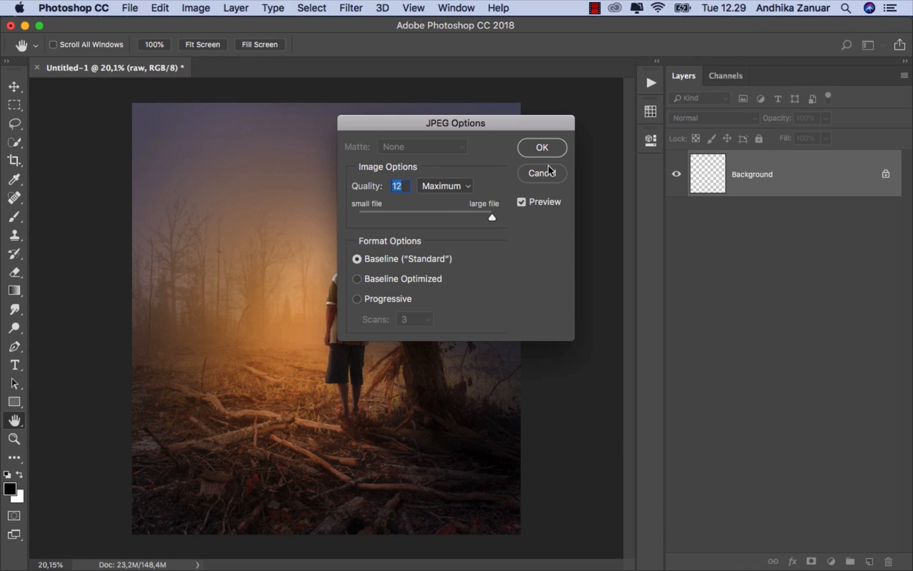
click(553, 149)
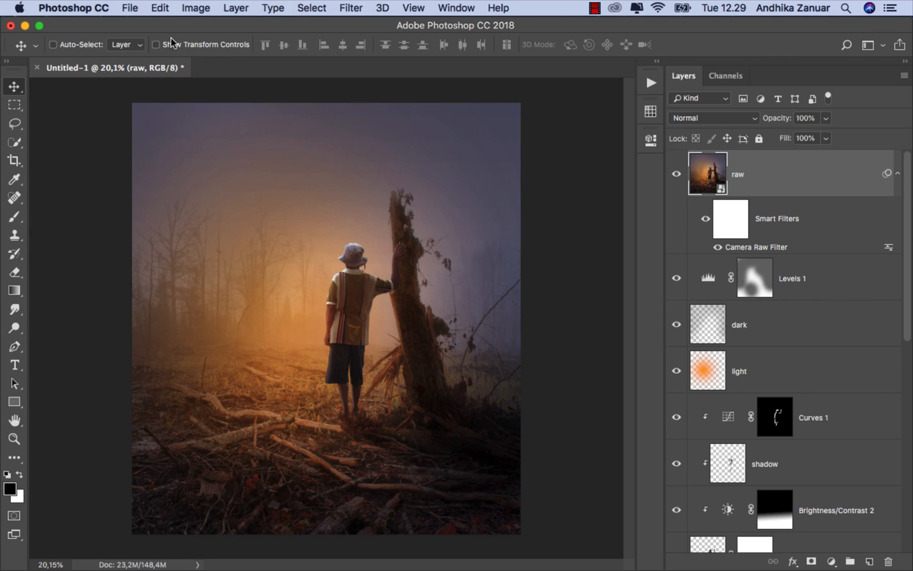
Find the saved ok.jpg among the files available to open and preview it at large size.
click(130, 8)
click(170, 38)
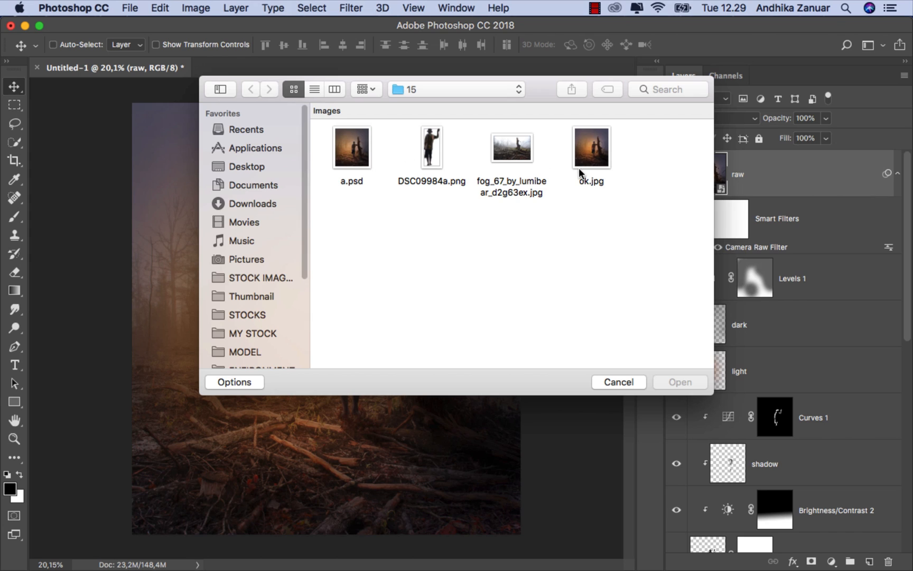
click(594, 162)
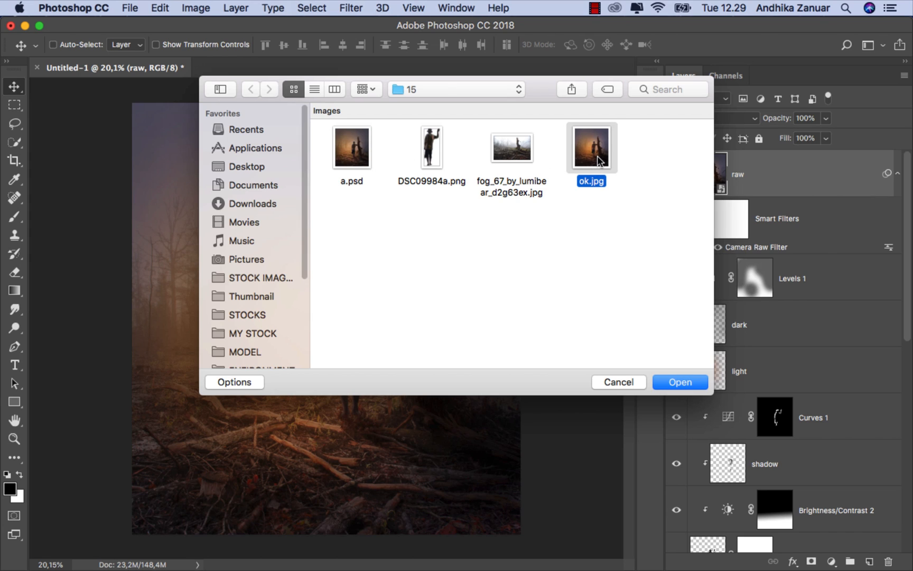
key(space)
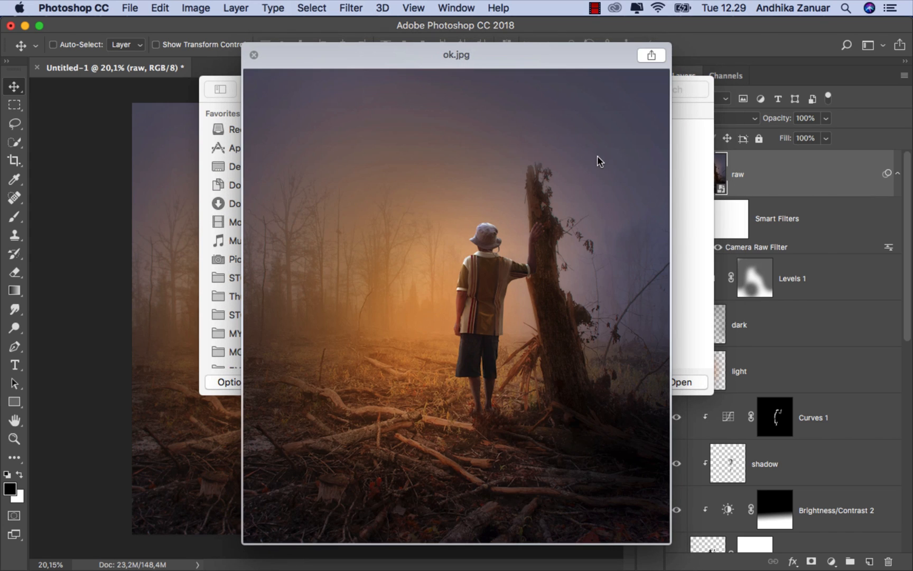